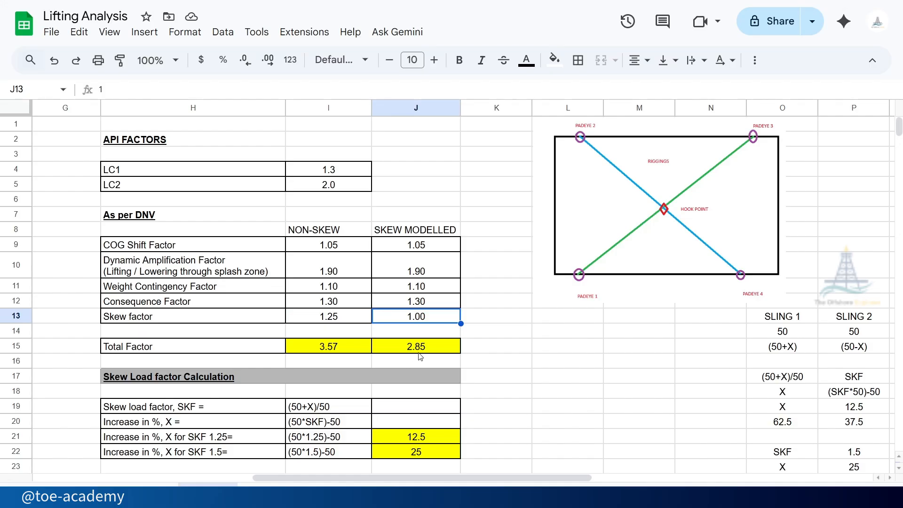
In SACS Precede, save the model with seastate data in Metric/kN to the 02-SKEW ANALYSIS folder as sacinp.lifting_SKEW
{"action": "scroll", "coordinate": [418, 356], "scroll_direction": "down", "scroll_amount": 1}
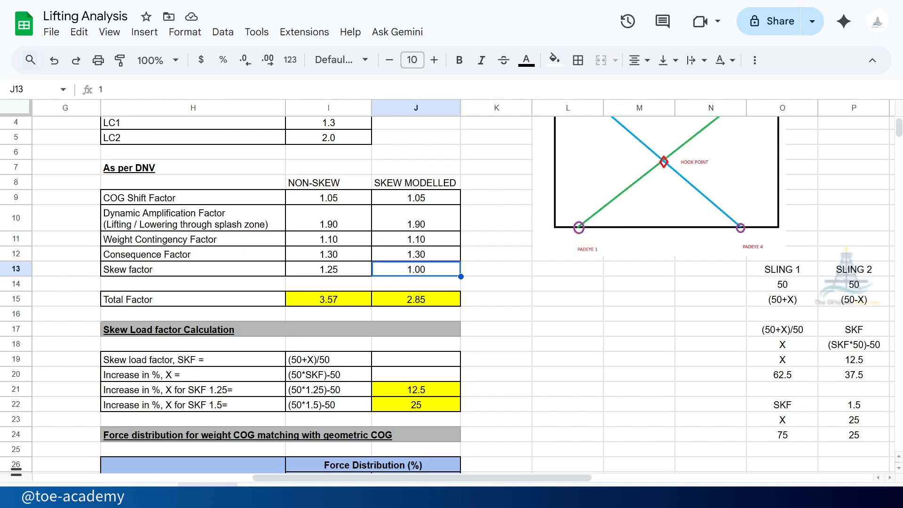
{"action": "key", "text": "alt+Tab"}
{"action": "scroll", "coordinate": [521, 261], "scroll_direction": "down", "scroll_amount": 2}
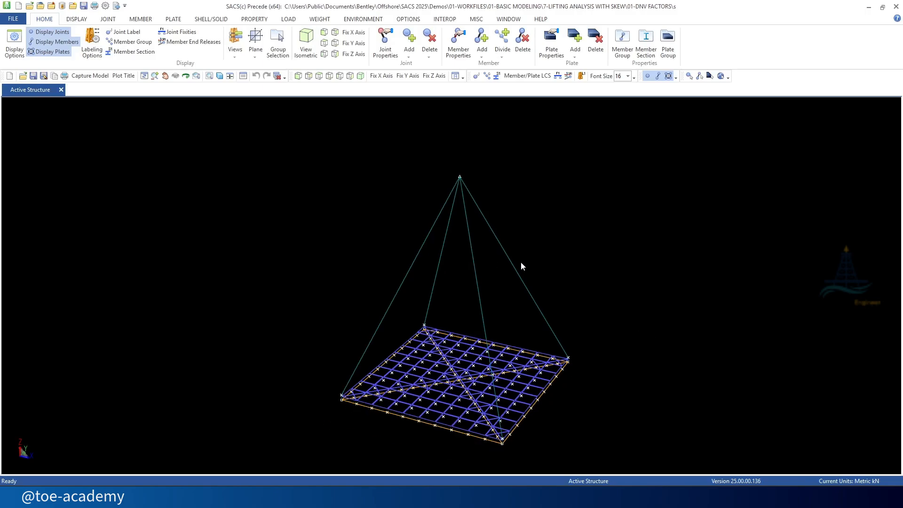
{"action": "left_click", "coordinate": [43, 76]}
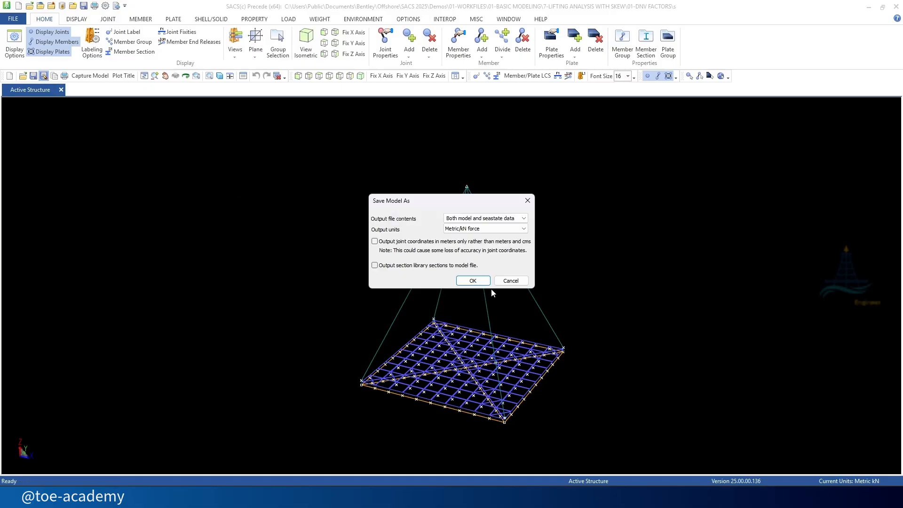
{"action": "left_click", "coordinate": [479, 281]}
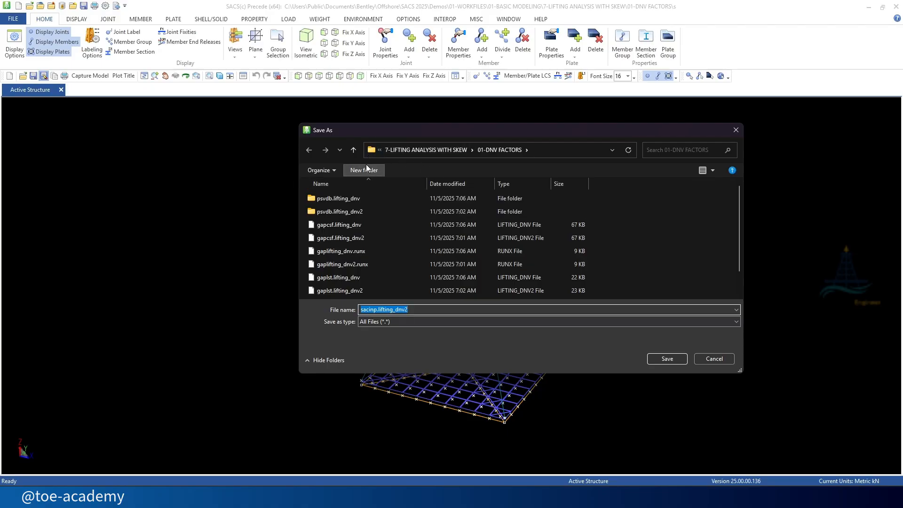
{"action": "left_click", "coordinate": [354, 149]}
{"action": "double_click", "coordinate": [349, 226]}
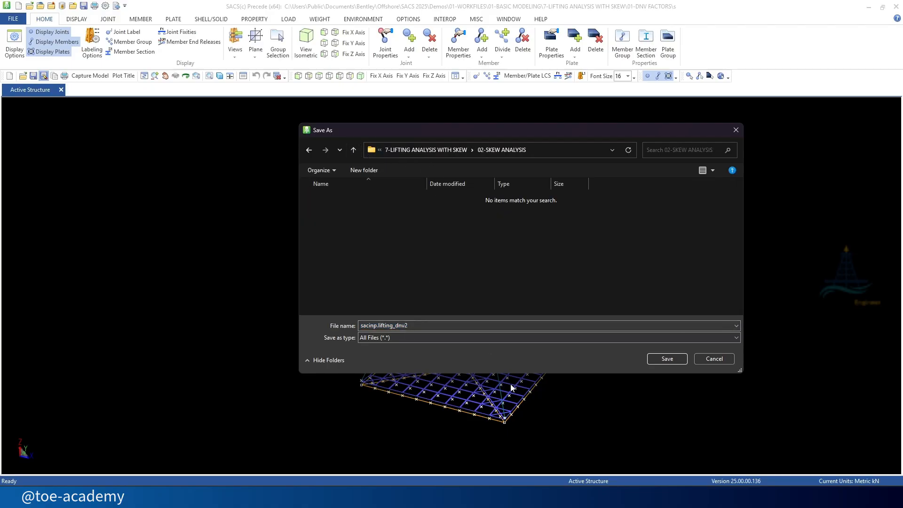
{"action": "left_click_drag", "start_coordinate": [409, 326], "coordinate": [399, 329]}
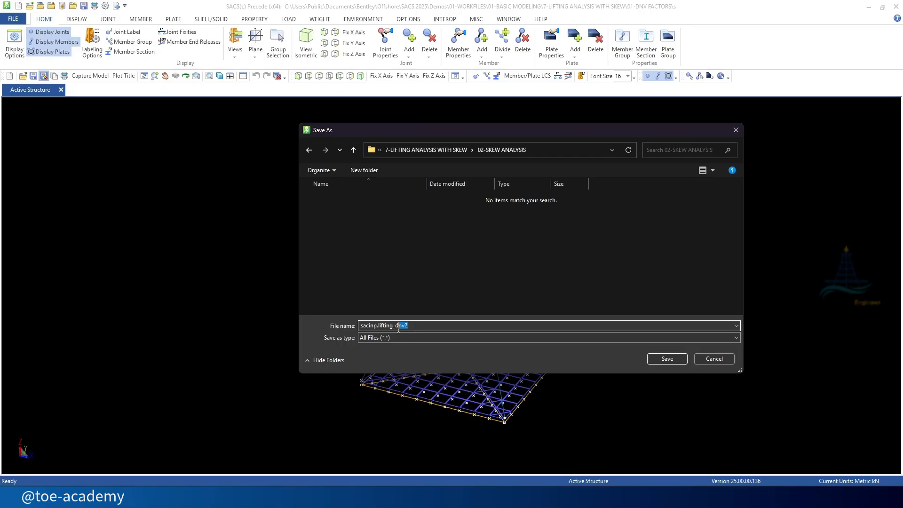
{"action": "type", "text": "SKEW"}
{"action": "key", "text": "Return"}
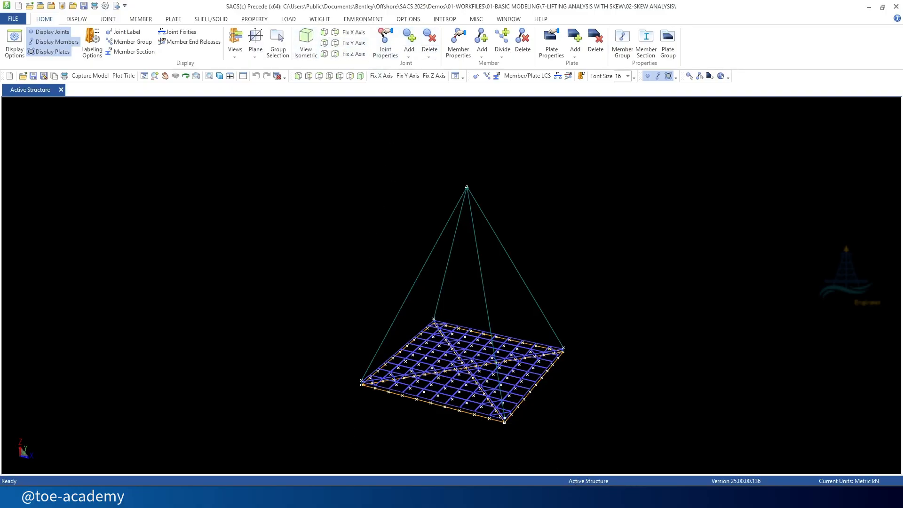
Edit load combination LC1, setting the factor of its SELF load condition to 2.85 to match the skew-modelled total factor
{"action": "left_click", "coordinate": [577, 464]}
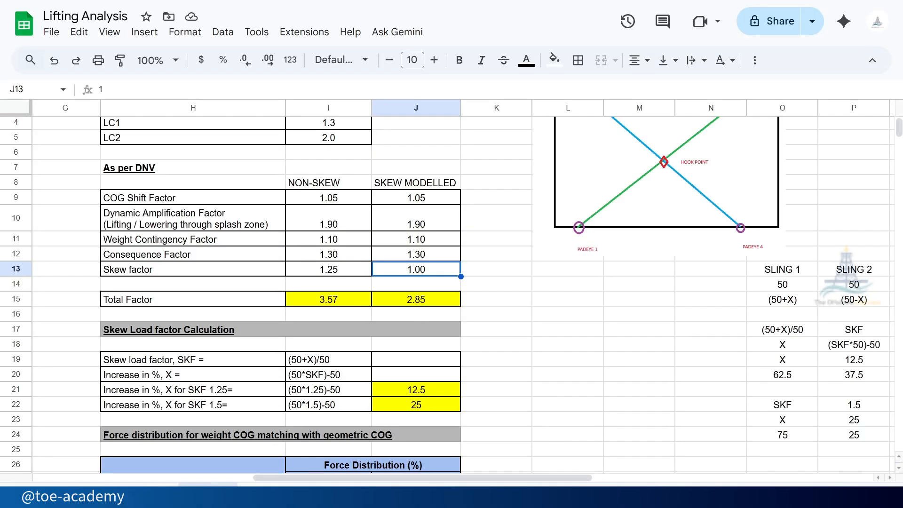
{"action": "key", "text": "alt+Tab"}
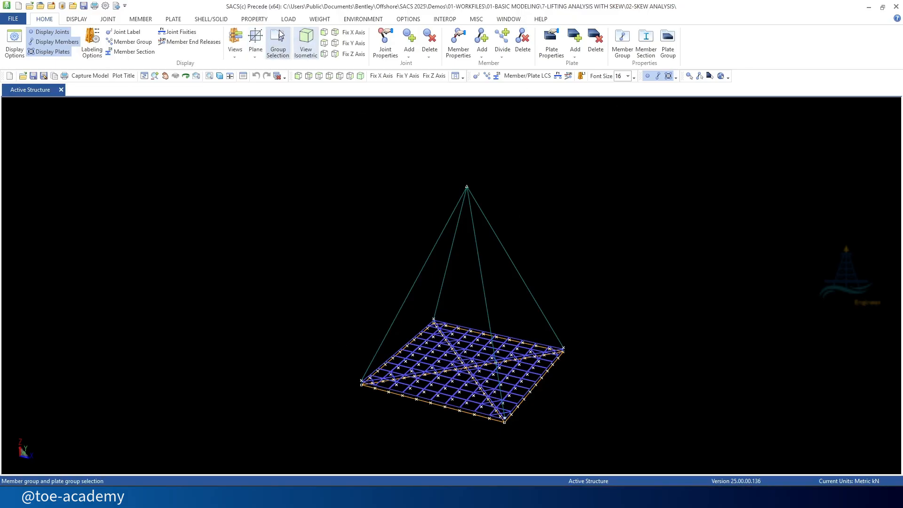
{"action": "left_click", "coordinate": [288, 19]}
{"action": "left_click", "coordinate": [338, 40]}
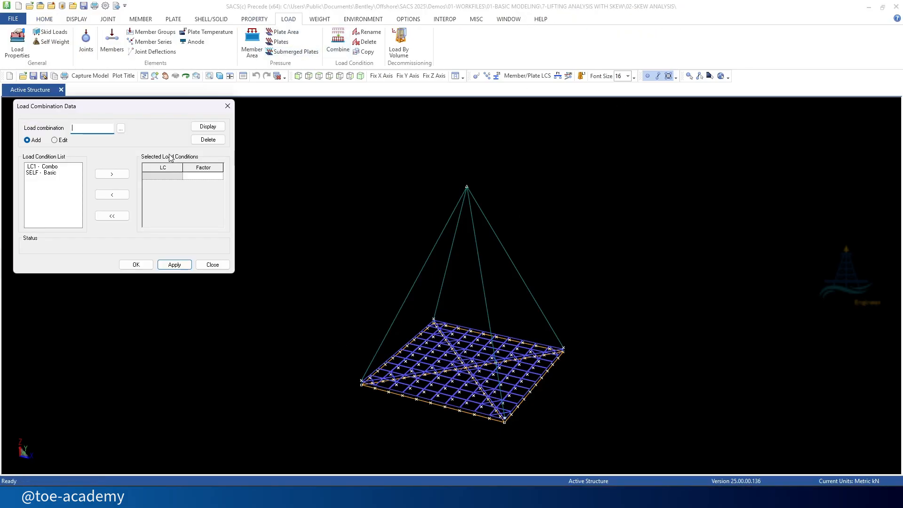
{"action": "left_click", "coordinate": [121, 128]}
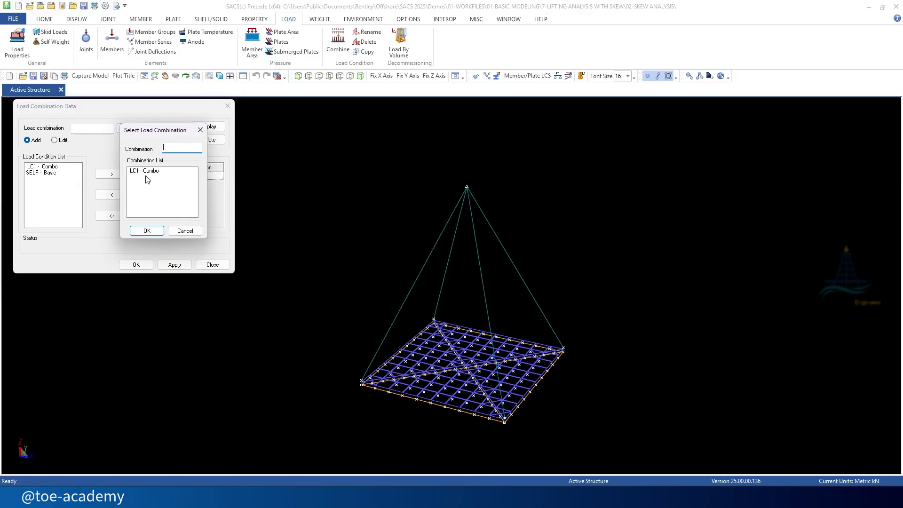
{"action": "left_click", "coordinate": [146, 170]}
{"action": "left_click", "coordinate": [157, 233]}
{"action": "left_click", "coordinate": [207, 180]}
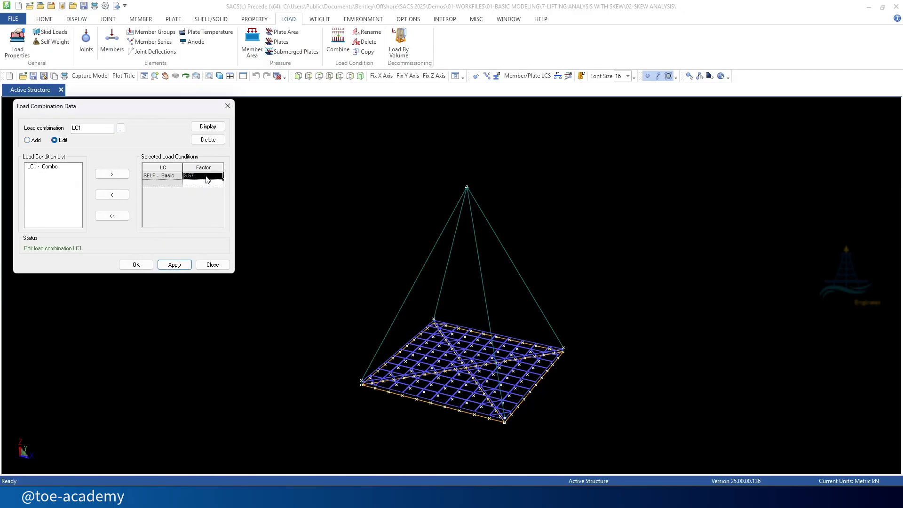
{"action": "left_click", "coordinate": [174, 181]}
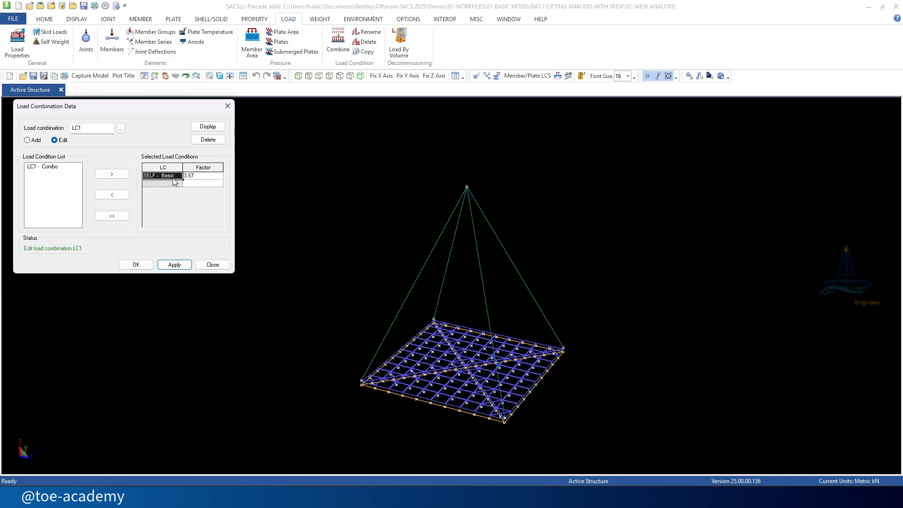
{"action": "left_click", "coordinate": [216, 176]}
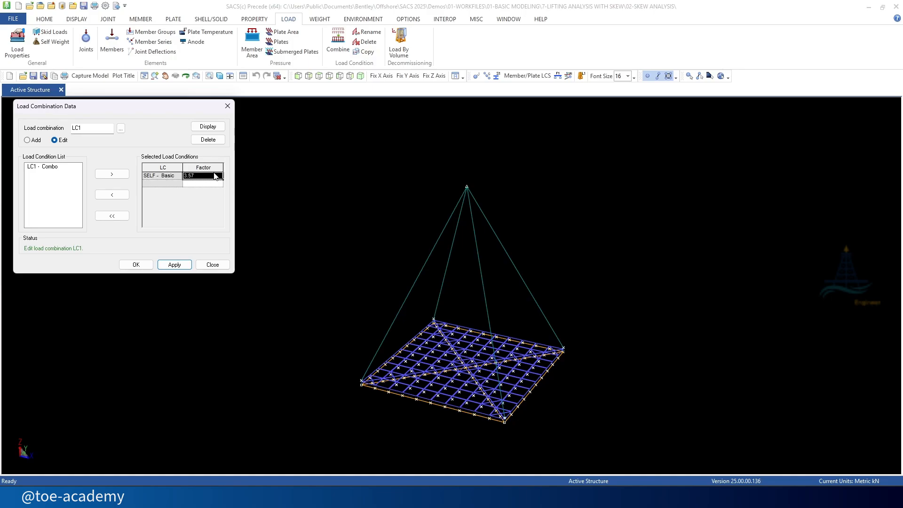
{"action": "type", "text": "2."}
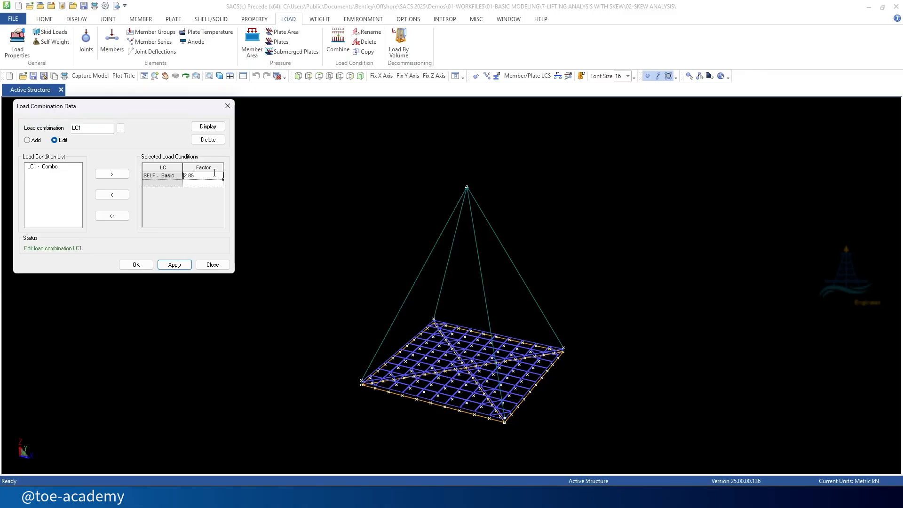
{"action": "left_click", "coordinate": [174, 266]}
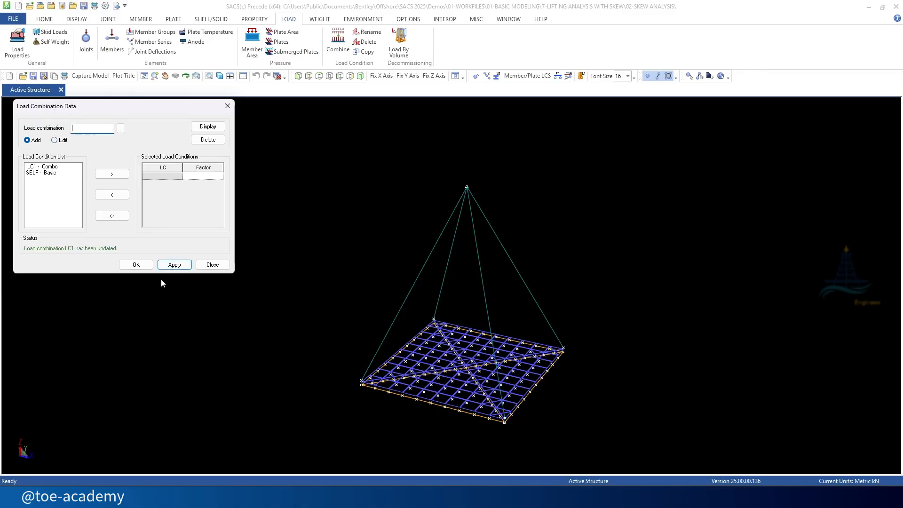
{"action": "left_click", "coordinate": [214, 266]}
Display the loads and the load summation for the LC1 combination on the model
{"action": "left_click", "coordinate": [77, 18]}
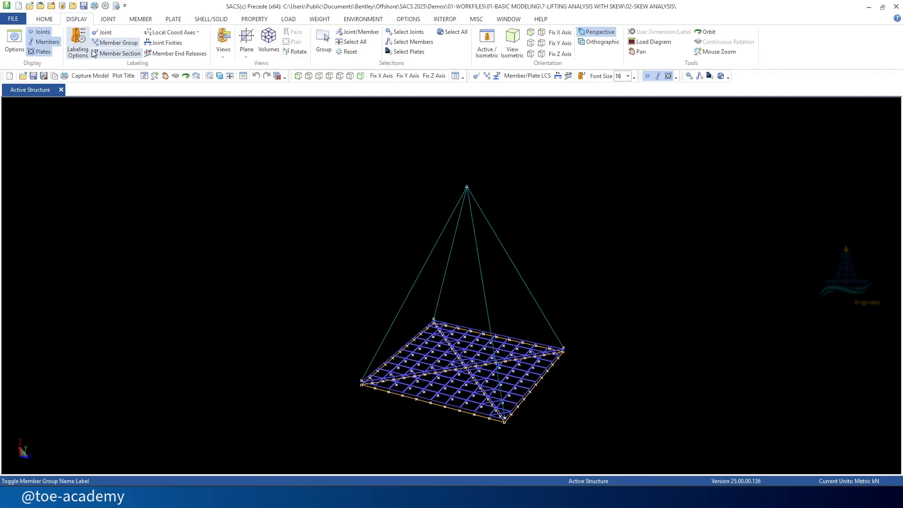
{"action": "left_click", "coordinate": [77, 45]}
{"action": "left_click", "coordinate": [802, 98]}
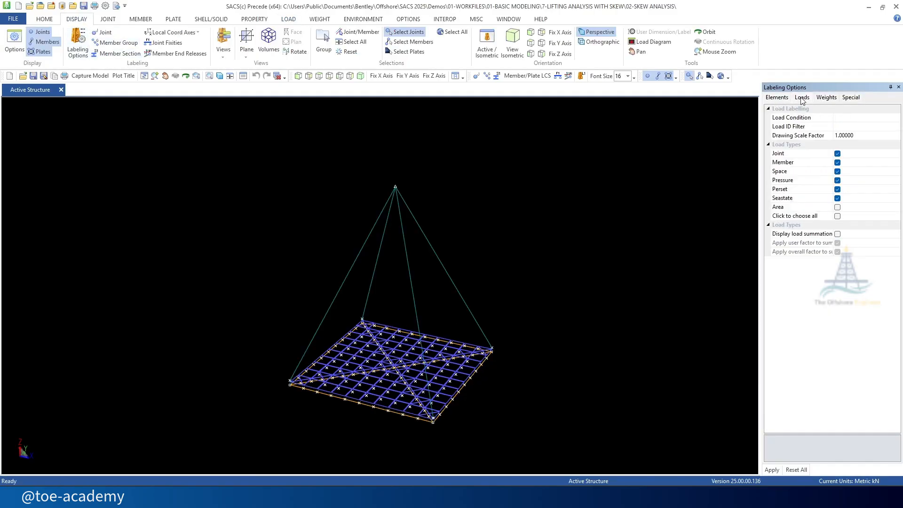
{"action": "left_click", "coordinate": [896, 119]}
{"action": "left_click", "coordinate": [897, 118]}
{"action": "left_click", "coordinate": [861, 133]}
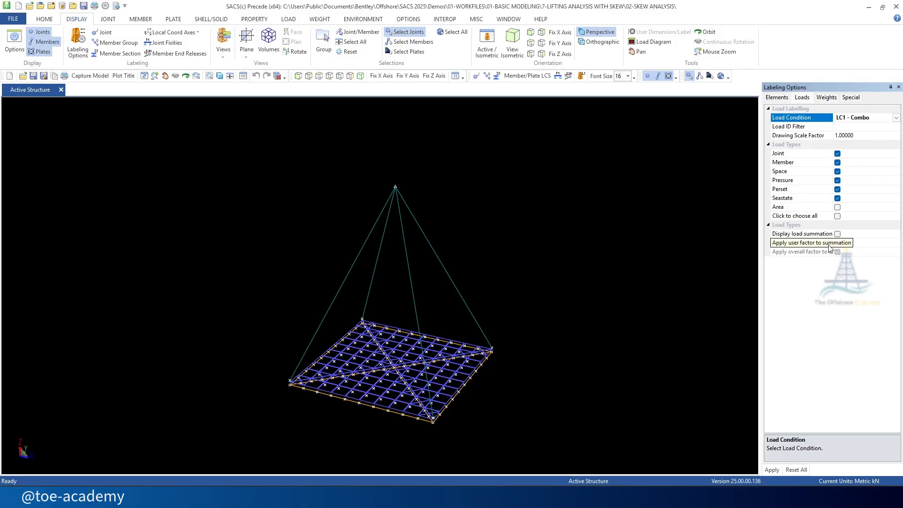
{"action": "left_click", "coordinate": [838, 234]}
{"action": "left_click", "coordinate": [772, 470]}
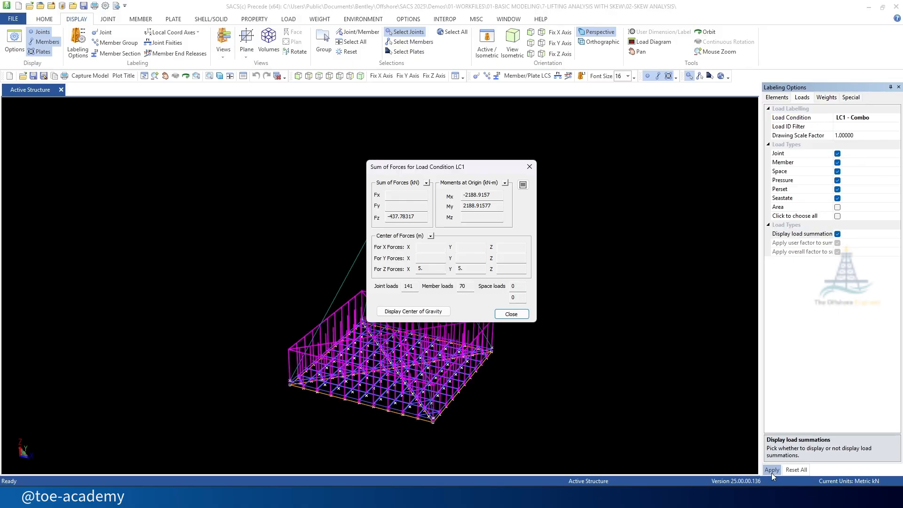
Copy the Fz force sum of LC1 into cell I38 of the Lifting Analysis sheet in Google Sheets
{"action": "left_click_drag", "start_coordinate": [429, 217], "coordinate": [383, 218]}
{"action": "key", "text": "ctrl+c"}
{"action": "key", "text": "alt+Tab"}
{"action": "scroll", "coordinate": [498, 360], "scroll_direction": "down", "scroll_amount": 5}
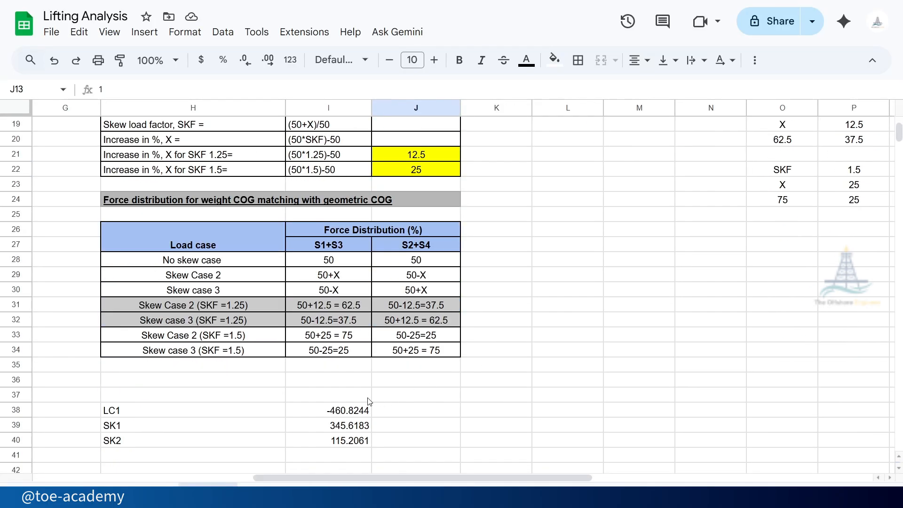
{"action": "left_click", "coordinate": [354, 409]}
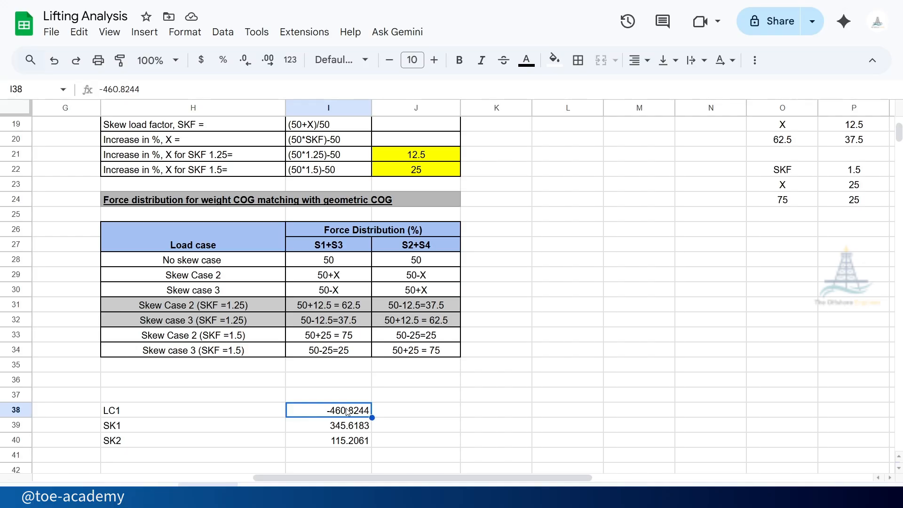
{"action": "key", "text": "ctrl+v"}
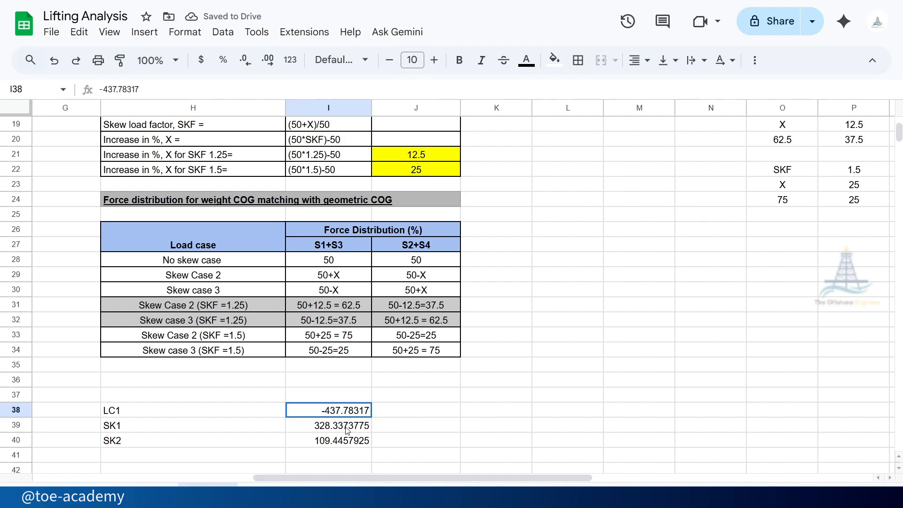
Reduce the displayed precision of the LC1, SK1 and SK2 values in I38:I40 to two decimal places
{"action": "left_click", "coordinate": [347, 441], "text": "shift"}
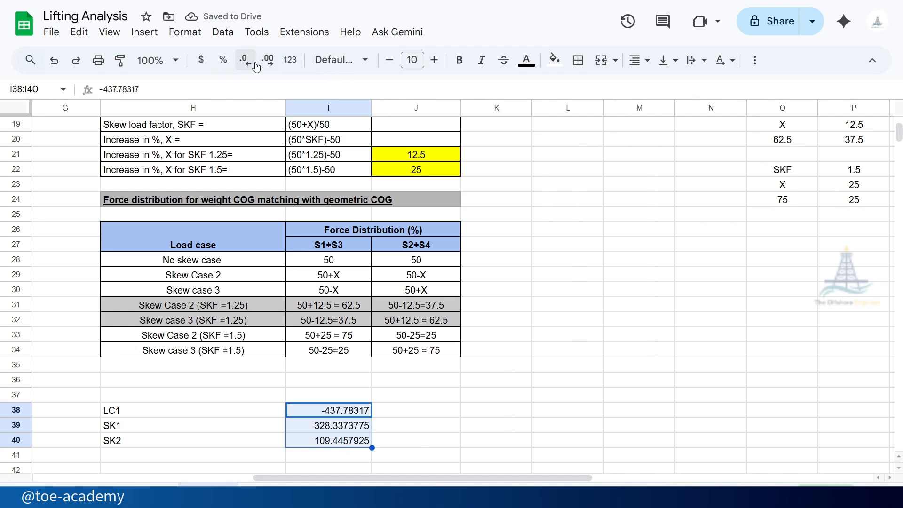
{"action": "left_click", "coordinate": [255, 66]}
{"action": "left_click", "coordinate": [254, 65]}
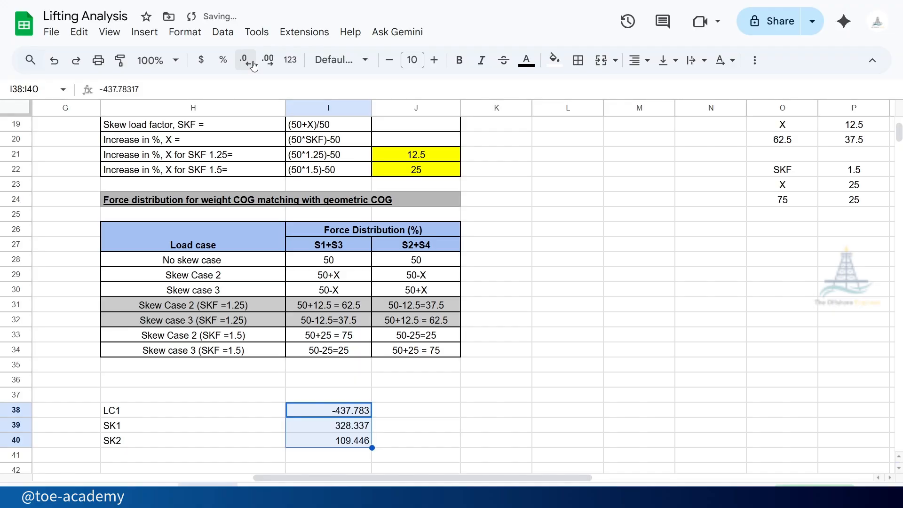
{"action": "left_click", "coordinate": [254, 66]}
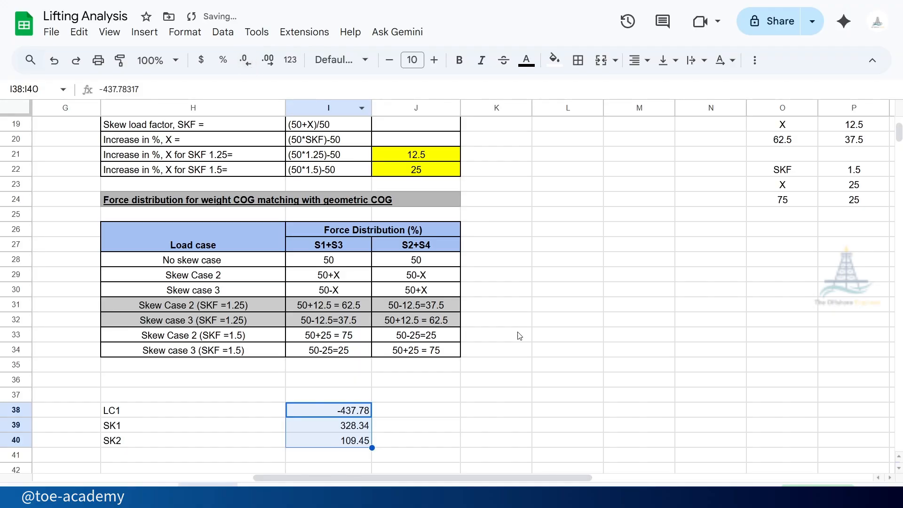
{"action": "left_click", "coordinate": [423, 429]}
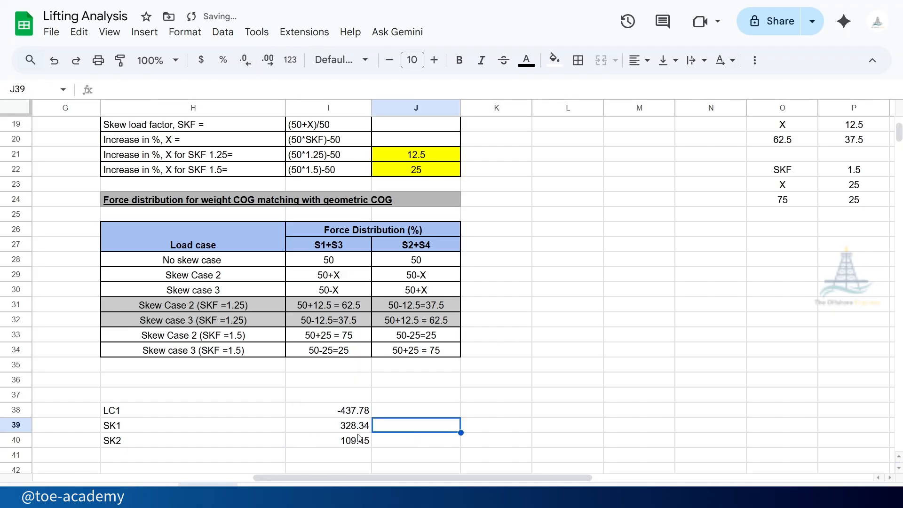
Change the SK1 formula in cell I39 to =-0.625*I38
{"action": "left_click", "coordinate": [160, 431]}
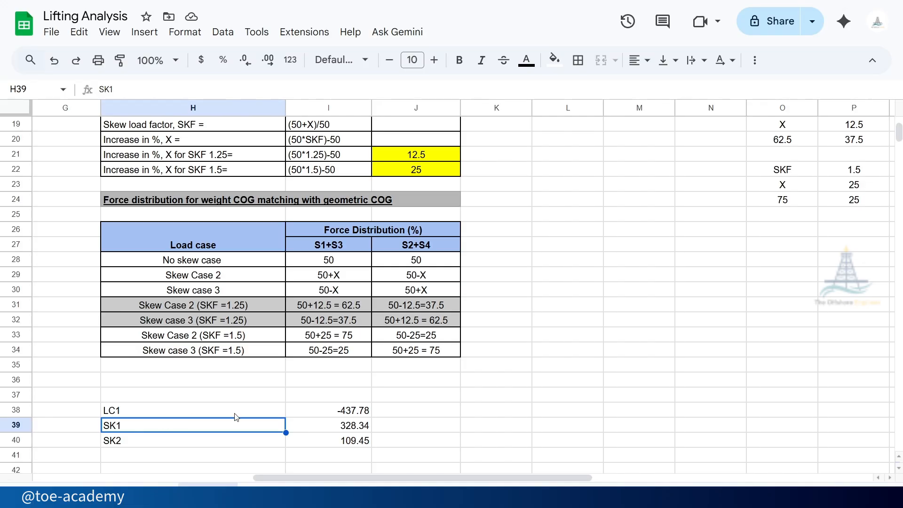
{"action": "left_click", "coordinate": [367, 427]}
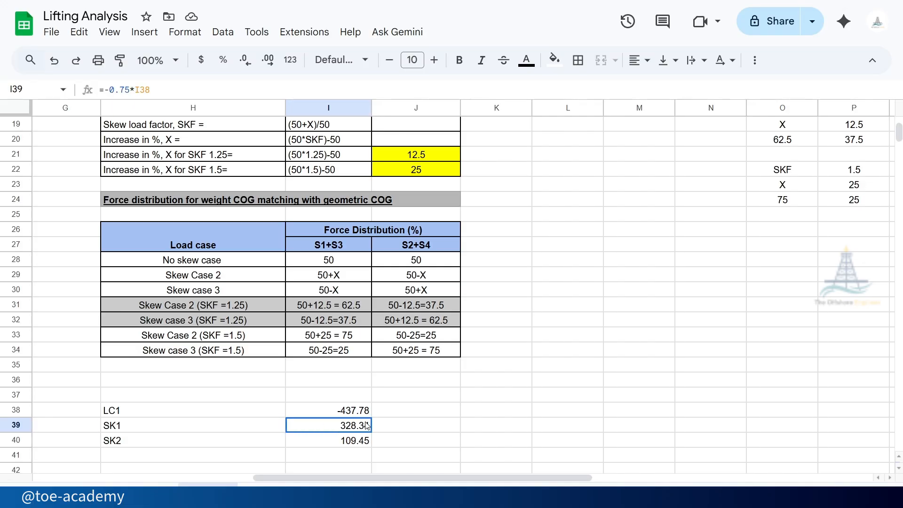
{"action": "left_click", "coordinate": [124, 90]}
{"action": "key", "text": "BackSpace"}
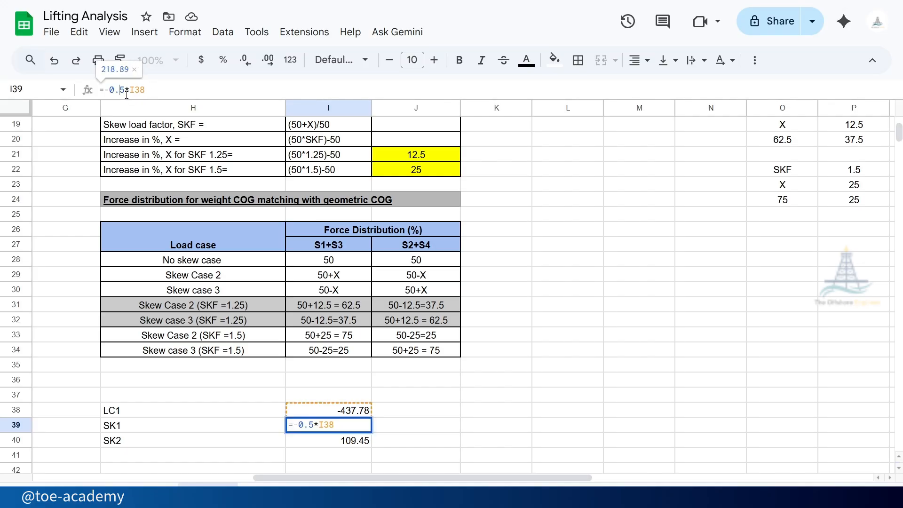
{"action": "type", "text": "62."}
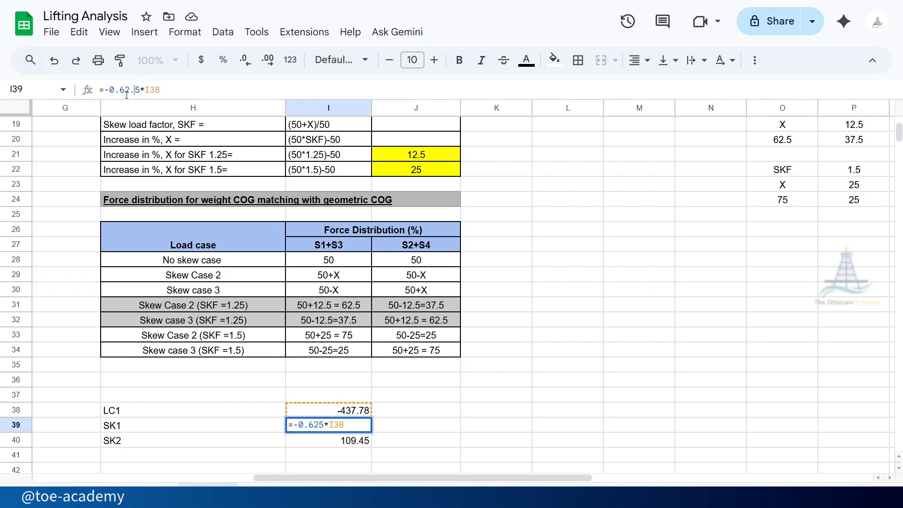
{"action": "key", "text": "BackSpace"}
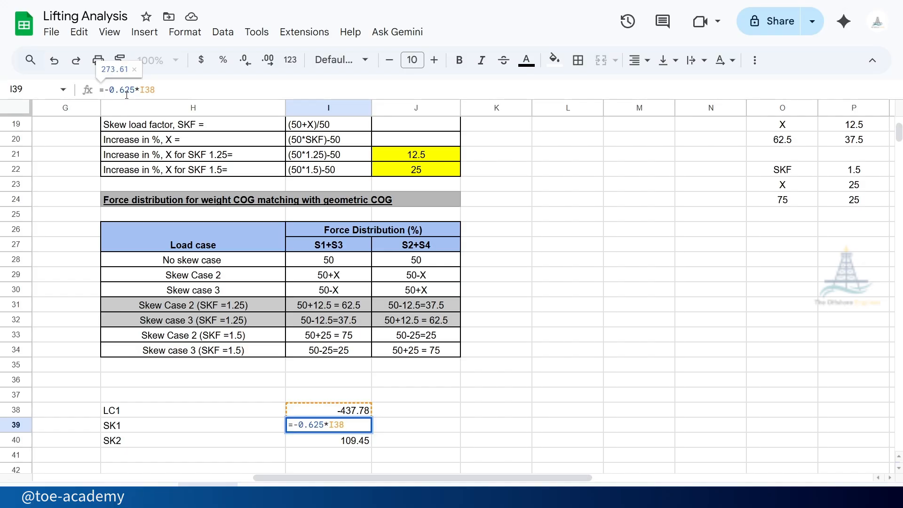
{"action": "key", "text": "Return"}
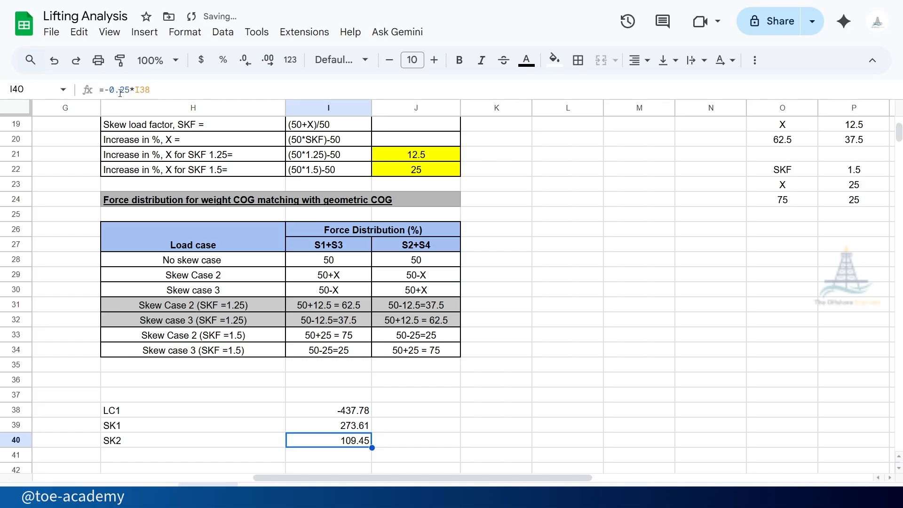
Change the SK2 formula in cell I40 to =-0.375*I38
{"action": "left_click", "coordinate": [120, 92]}
{"action": "key", "text": "Delete"}
{"action": "type", "text": "3"}
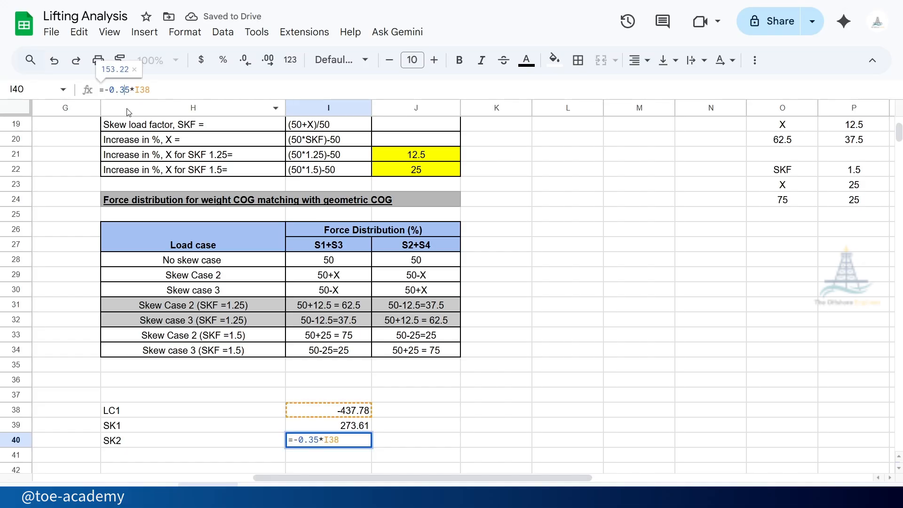
{"action": "type", "text": "7"}
{"action": "key", "text": "Return"}
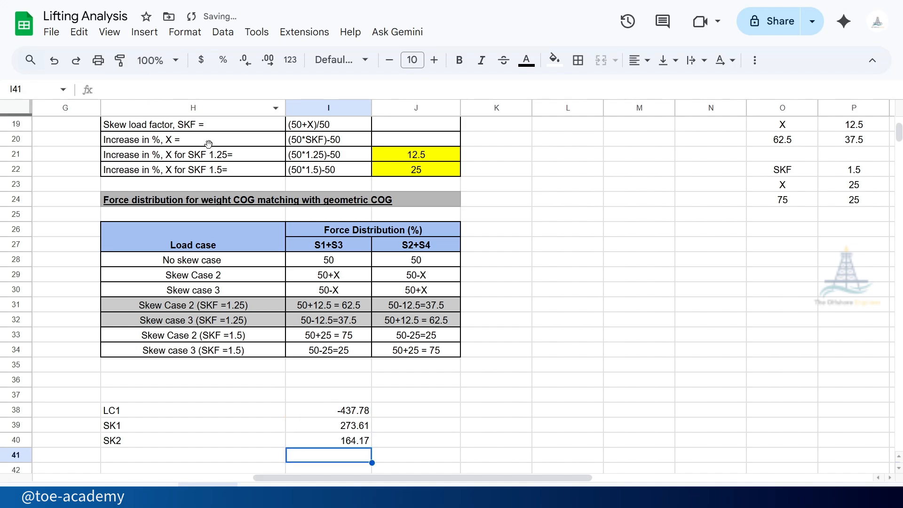
Review the skew load factor formulas, the SLING 1 and SLING 2 shares, and the LC1, SK1 and SK2 values
{"action": "scroll", "coordinate": [376, 401], "scroll_direction": "up", "scroll_amount": 3}
{"action": "scroll", "coordinate": [378, 401], "scroll_direction": "down", "scroll_amount": 2}
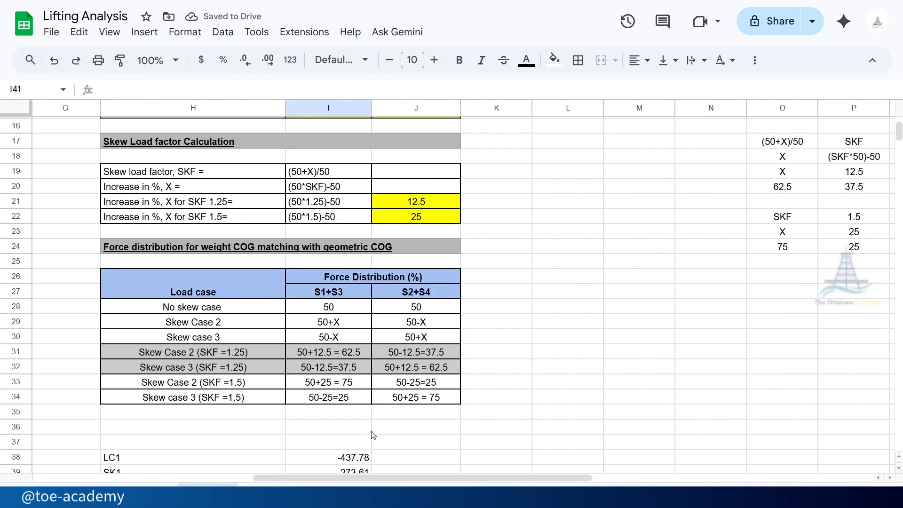
{"action": "scroll", "coordinate": [374, 435], "scroll_direction": "down", "scroll_amount": 2}
{"action": "scroll", "coordinate": [380, 433], "scroll_direction": "up", "scroll_amount": 4}
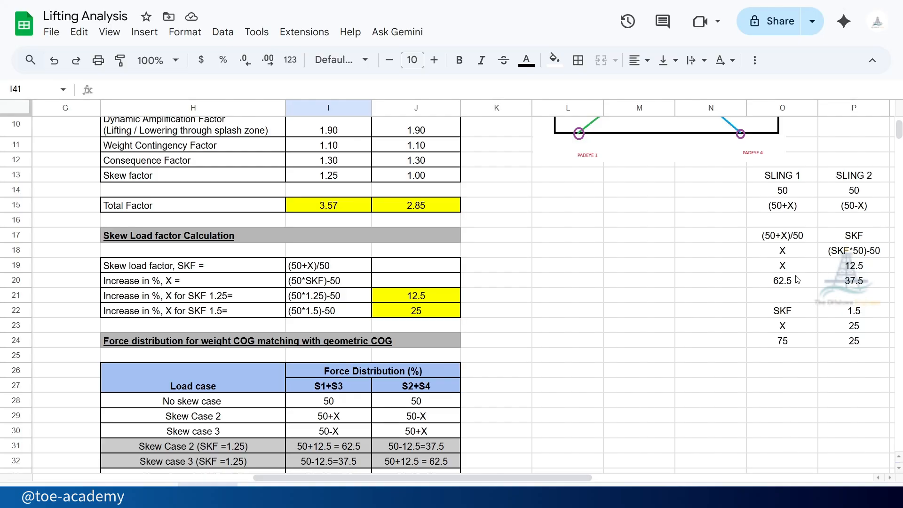
{"action": "left_click", "coordinate": [779, 269]}
{"action": "left_click", "coordinate": [861, 271]}
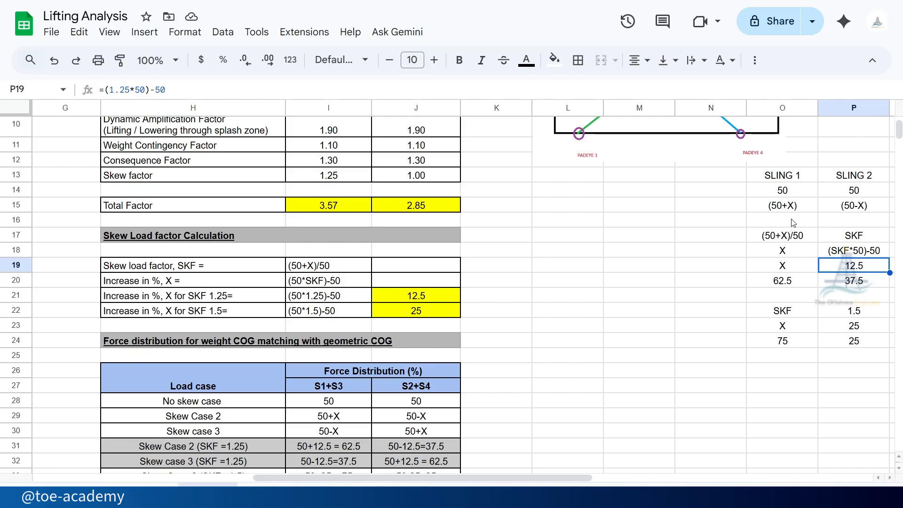
{"action": "left_click", "coordinate": [797, 285]}
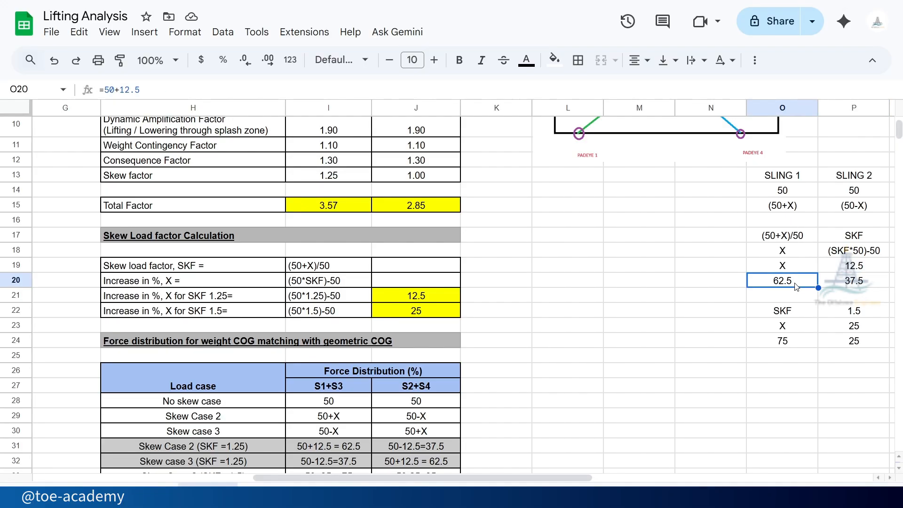
{"action": "left_click", "coordinate": [864, 205]}
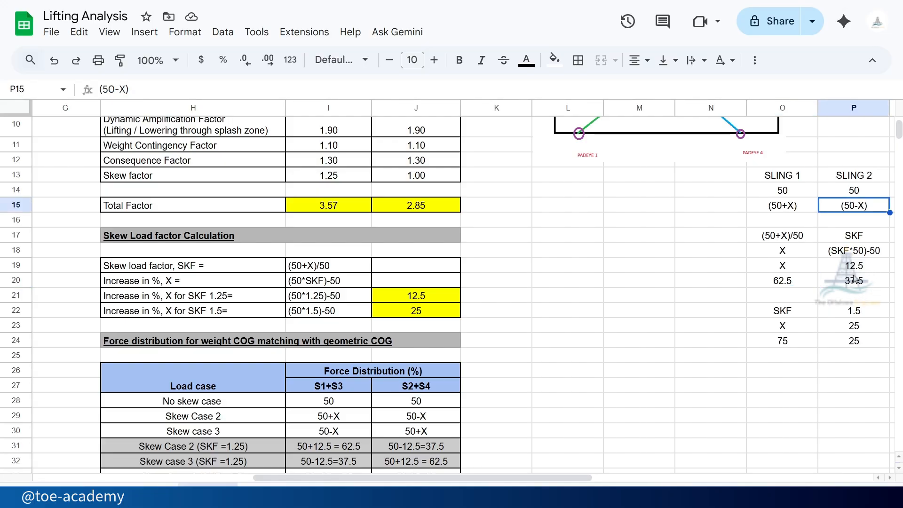
{"action": "left_click", "coordinate": [855, 281]}
{"action": "scroll", "coordinate": [518, 344], "scroll_direction": "down", "scroll_amount": 5}
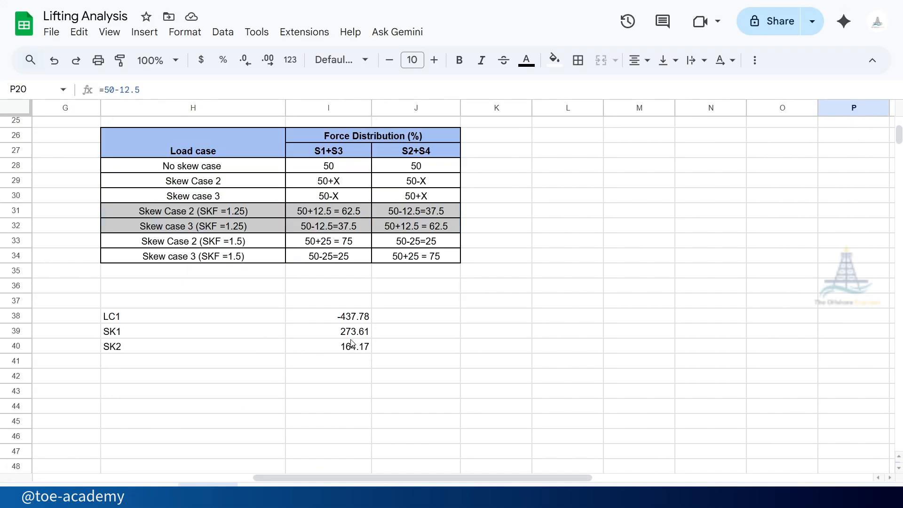
{"action": "left_click", "coordinate": [126, 337]}
{"action": "left_click", "coordinate": [125, 347]}
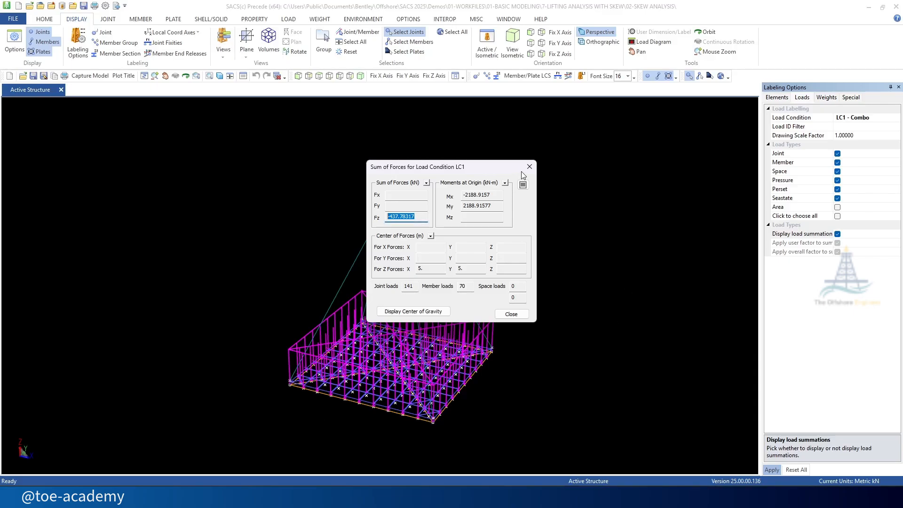
Switch to SACS, clear the LC1 load display with its force summation, and show the joint name labels
{"action": "left_click", "coordinate": [532, 164]}
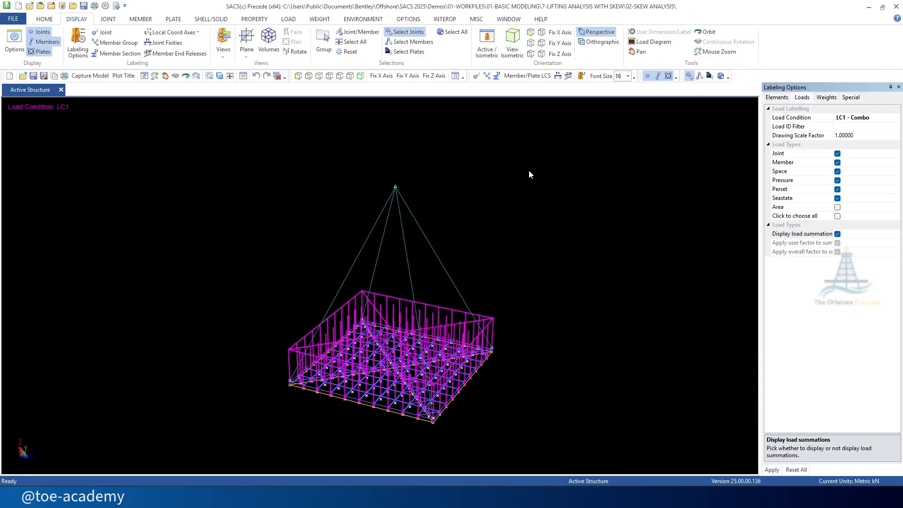
{"action": "left_click", "coordinate": [796, 469]}
{"action": "scroll", "coordinate": [419, 190], "scroll_direction": "up", "scroll_amount": 3}
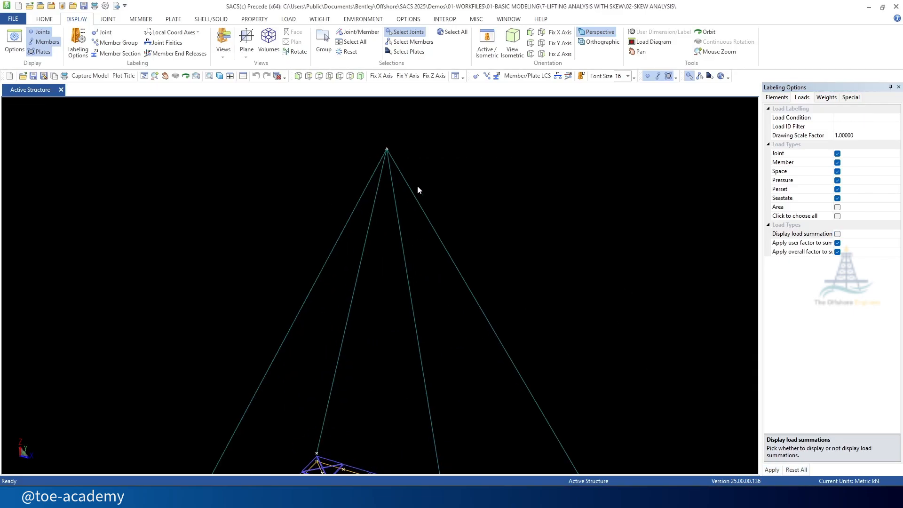
{"action": "scroll", "coordinate": [390, 139], "scroll_direction": "down", "scroll_amount": 1}
{"action": "left_click", "coordinate": [477, 76]}
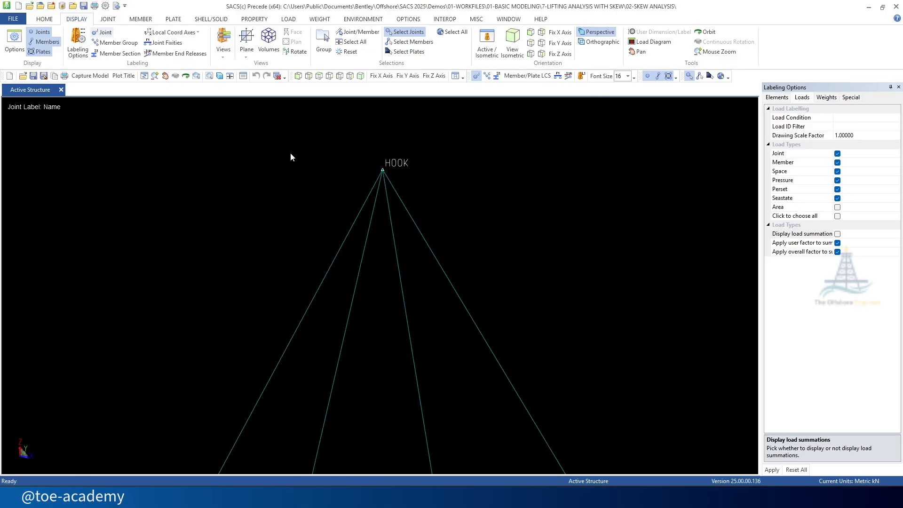
Add a joint HK01 relative to joint HOOK with no coordinate offset and fixity 110111
{"action": "scroll", "coordinate": [291, 154], "scroll_direction": "up", "scroll_amount": 3}
{"action": "scroll", "coordinate": [550, 201], "scroll_direction": "down", "scroll_amount": 1}
{"action": "scroll", "coordinate": [242, 264], "scroll_direction": "down", "scroll_amount": 3}
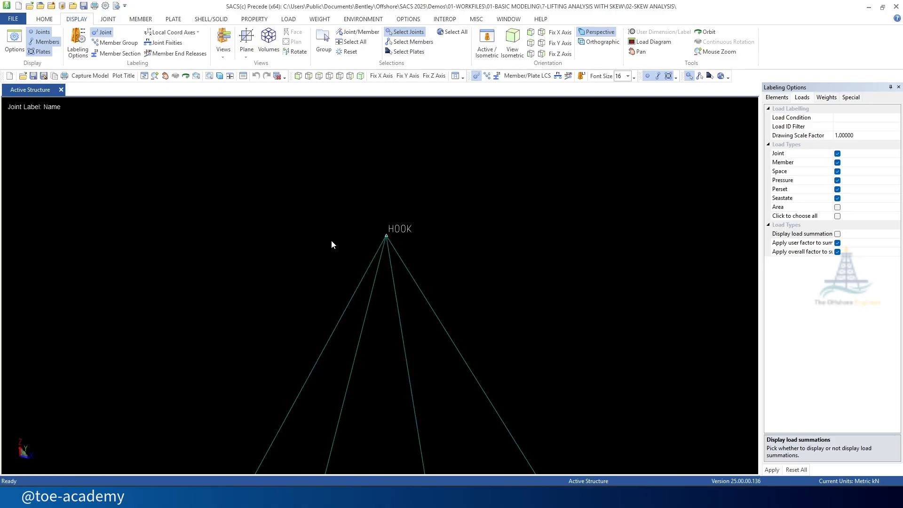
{"action": "scroll", "coordinate": [332, 244], "scroll_direction": "down", "scroll_amount": 2}
{"action": "left_click", "coordinate": [108, 19]}
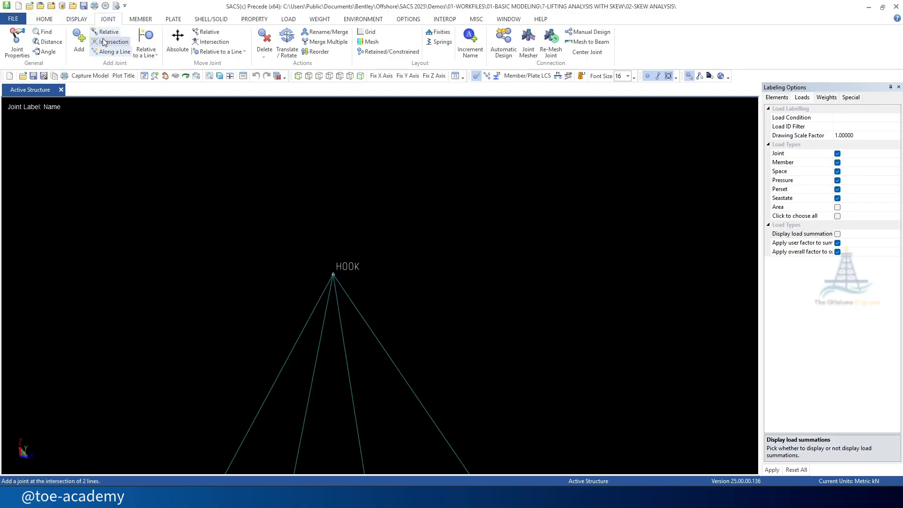
{"action": "left_click", "coordinate": [106, 32]}
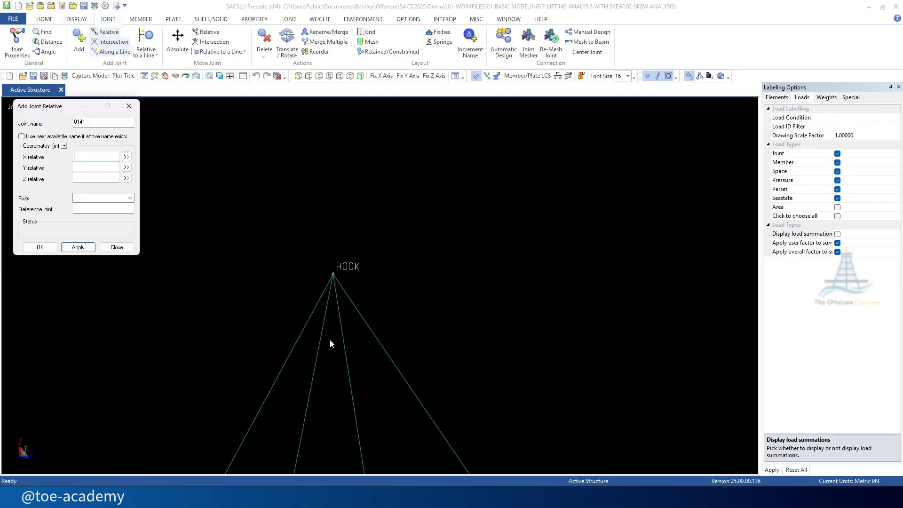
{"action": "left_click", "coordinate": [336, 277]}
{"action": "double_click", "coordinate": [95, 122]}
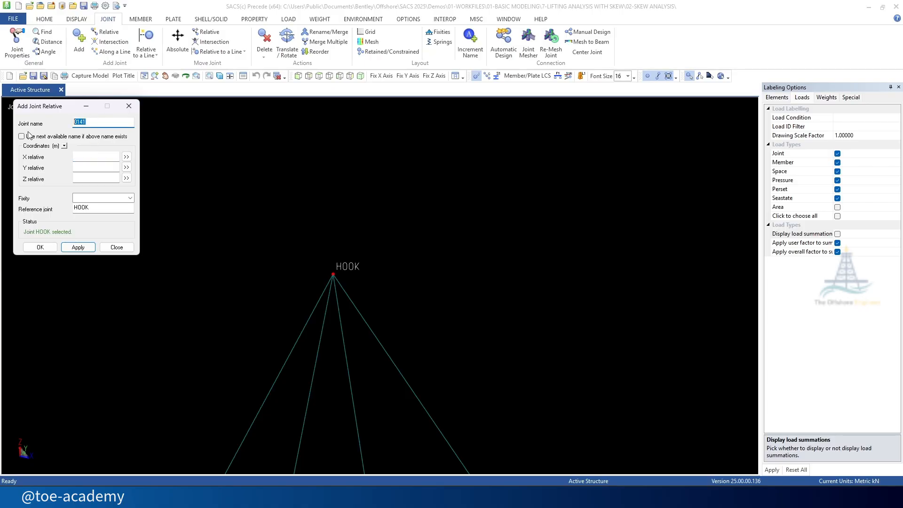
{"action": "type", "text": "HK"}
{"action": "left_click", "coordinate": [104, 199]}
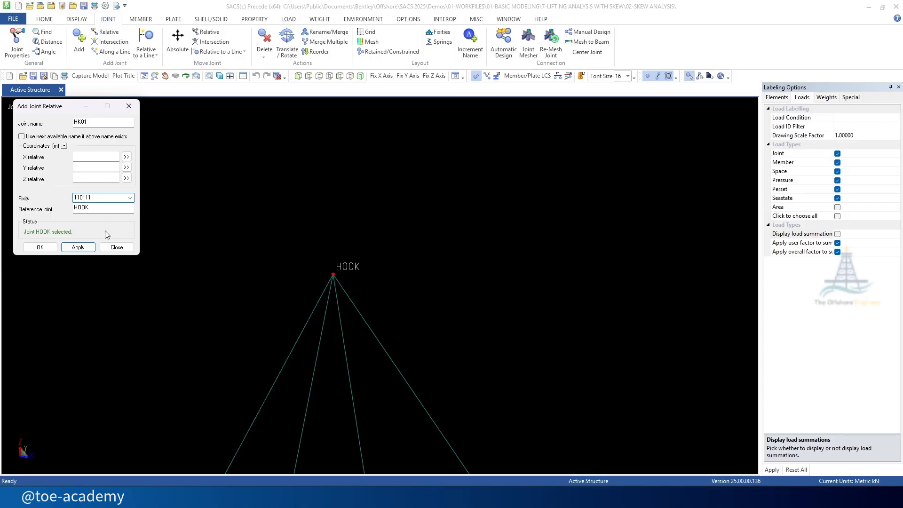
{"action": "left_click", "coordinate": [78, 247]}
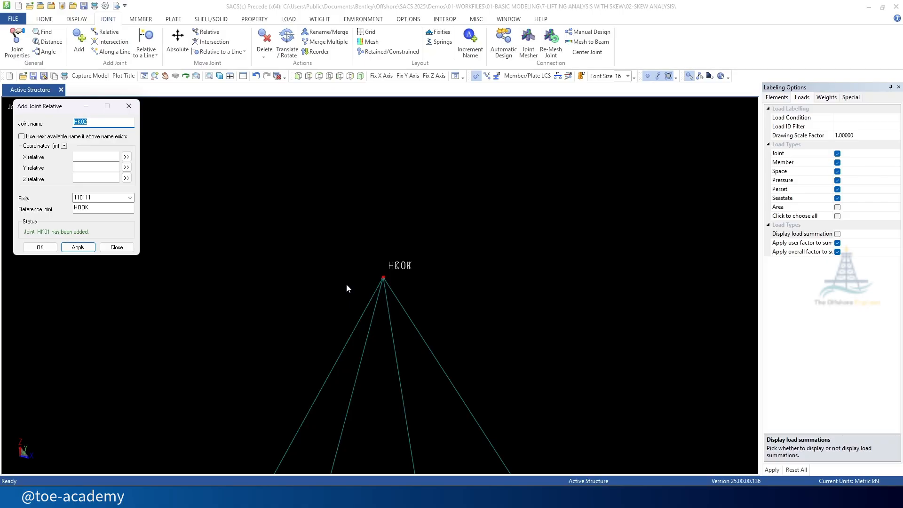
Undo the coincident joint and add HK01 relative to HOOK with centimetre units and a Z offset of 10 cm
{"action": "key", "text": "ctrl+z"}
{"action": "left_click", "coordinate": [104, 122]}
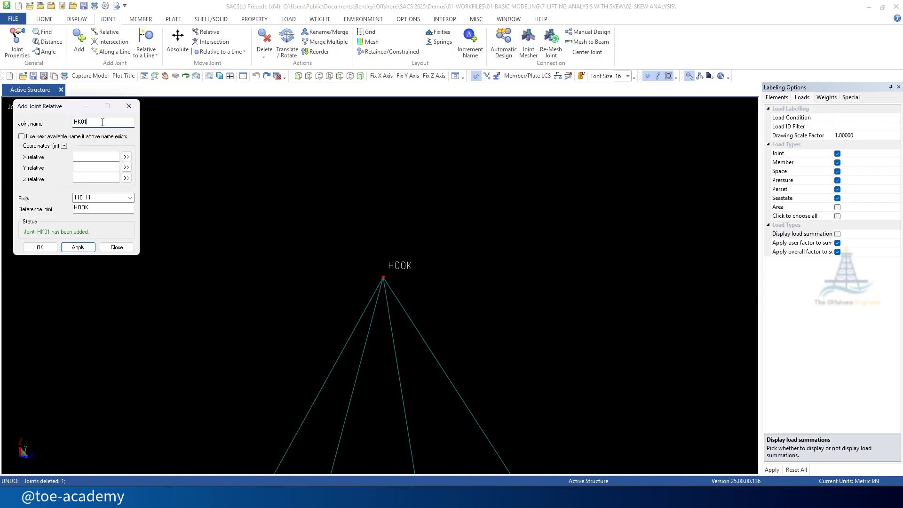
{"action": "left_click", "coordinate": [64, 146]}
{"action": "left_click", "coordinate": [70, 154]}
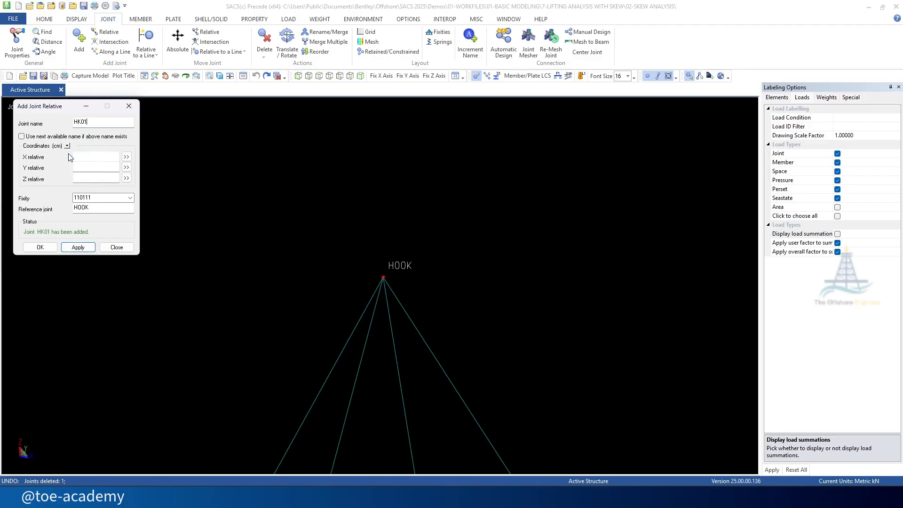
{"action": "left_click", "coordinate": [82, 179]}
{"action": "left_click", "coordinate": [87, 248]}
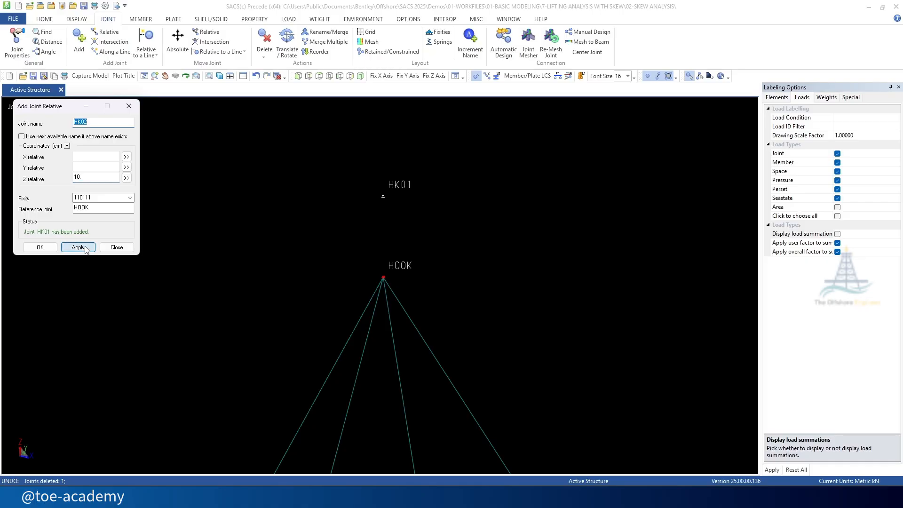
Undo the 10 cm joint and add a joint relative to HOOK with a Z offset of 5 cm
{"action": "key", "text": "ctrl+z"}
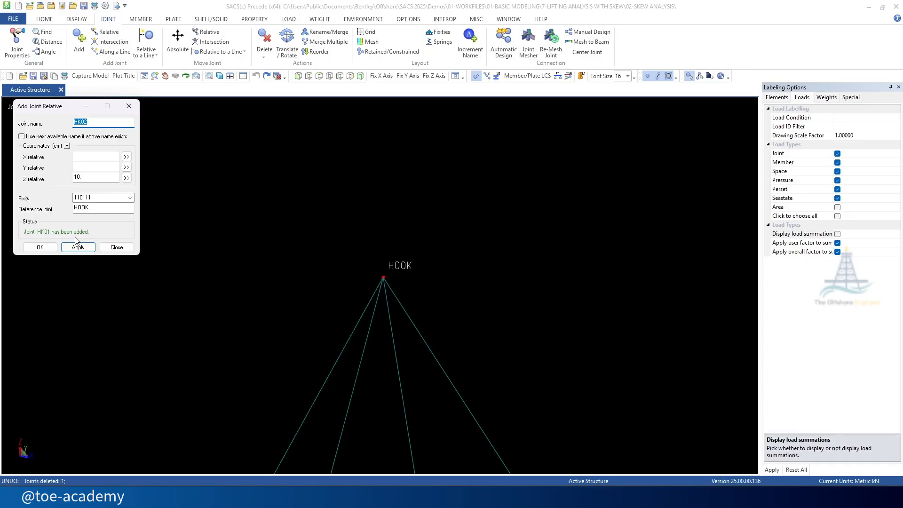
{"action": "double_click", "coordinate": [89, 177]}
{"action": "type", "text": "5"}
{"action": "left_click", "coordinate": [77, 247]}
{"action": "left_click", "coordinate": [129, 106]}
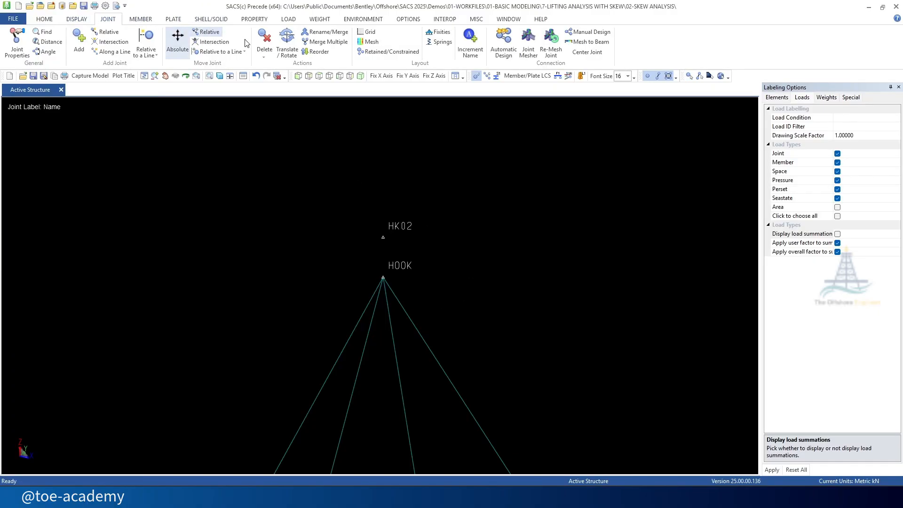
Rename the joint just above HOOK as HK01
{"action": "left_click", "coordinate": [324, 32]}
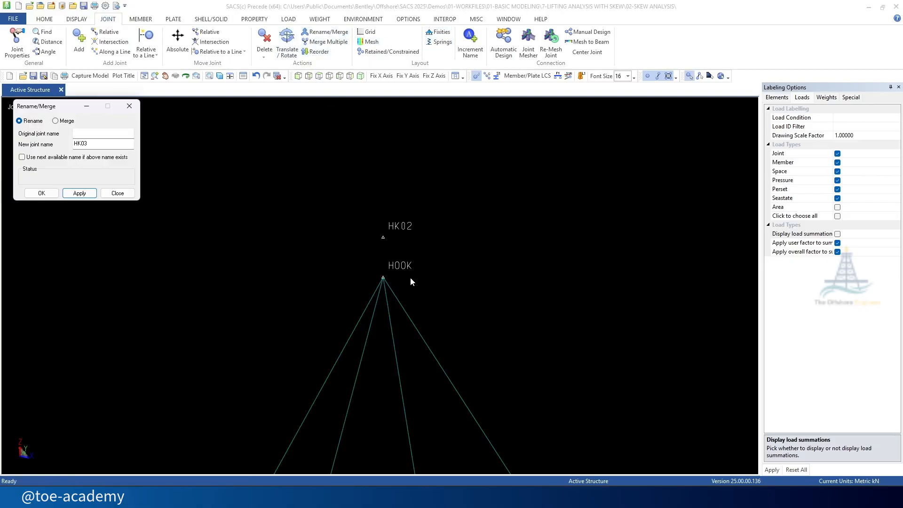
{"action": "left_click", "coordinate": [385, 237]}
{"action": "type", "text": "1"}
{"action": "key", "text": "Return"}
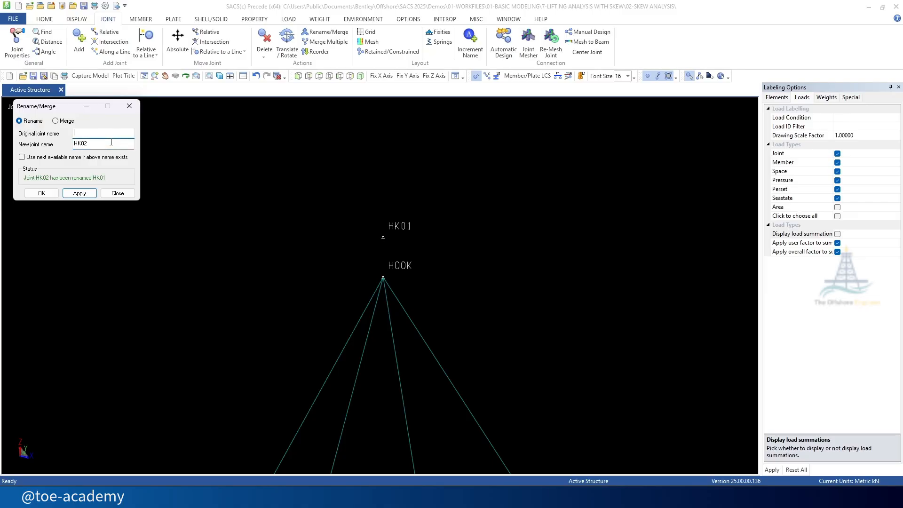
{"action": "left_click", "coordinate": [129, 106]}
Examine the member properties of the sling members at HOOK to identify the padeye joint each one connects to
{"action": "scroll", "coordinate": [440, 218], "scroll_direction": "down", "scroll_amount": 3}
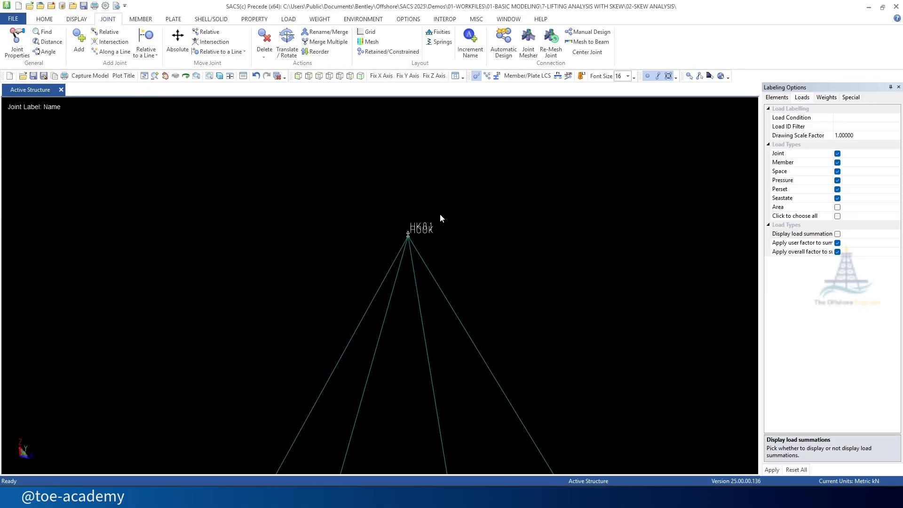
{"action": "scroll", "coordinate": [313, 181], "scroll_direction": "down", "scroll_amount": 3}
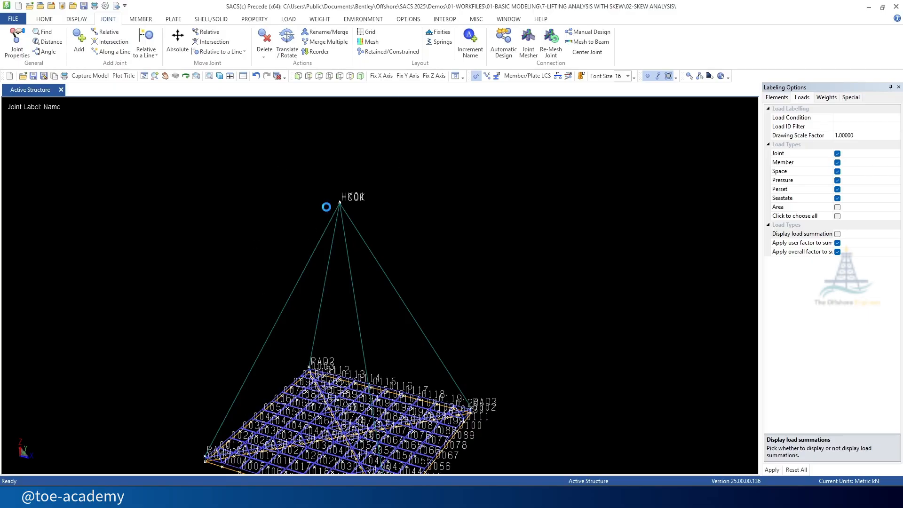
{"action": "scroll", "coordinate": [325, 203], "scroll_direction": "up", "scroll_amount": 5}
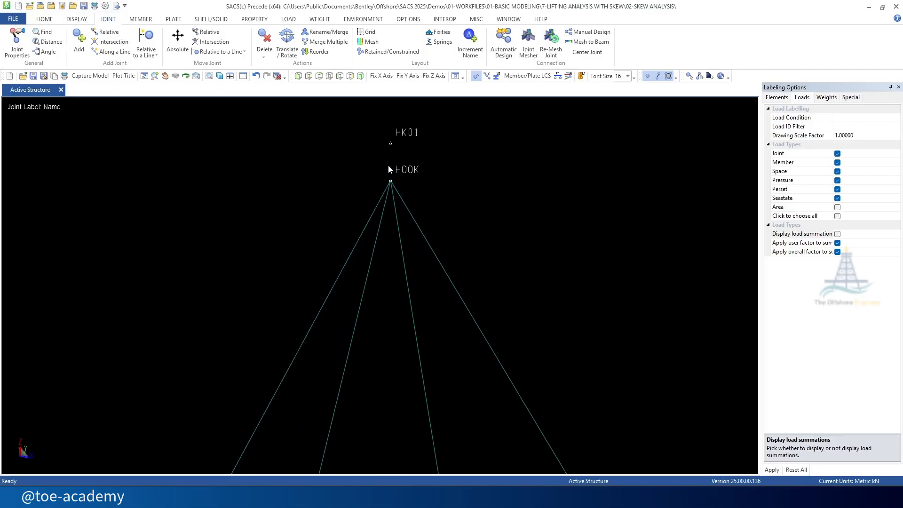
{"action": "left_click", "coordinate": [140, 19]}
{"action": "left_click", "coordinate": [17, 42]}
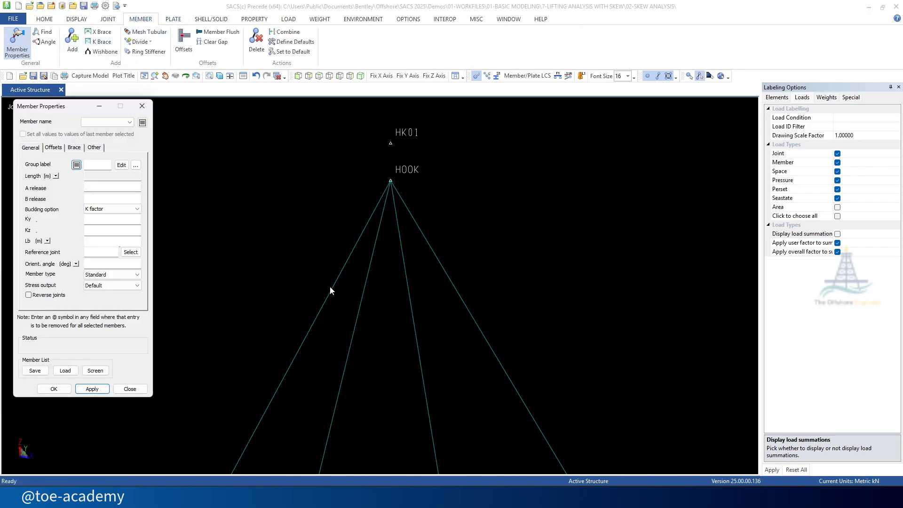
{"action": "left_click", "coordinate": [328, 302]}
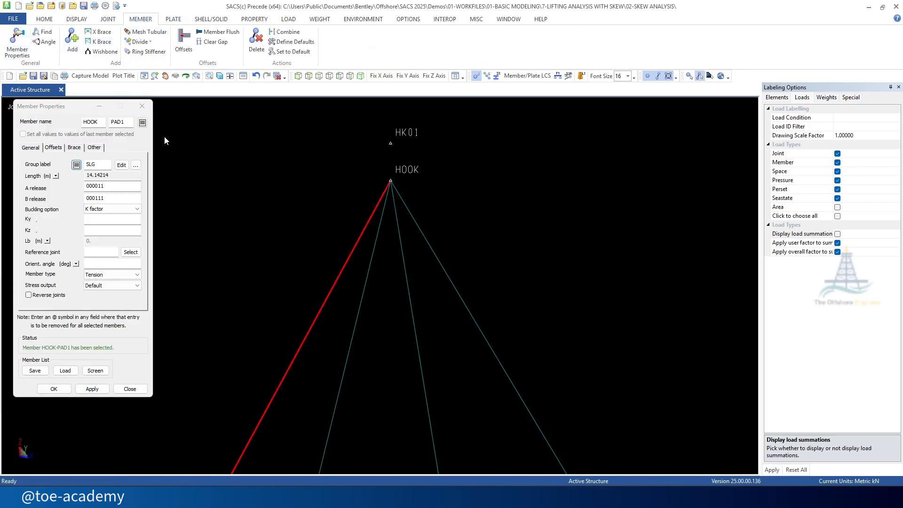
{"action": "left_click", "coordinate": [376, 269]}
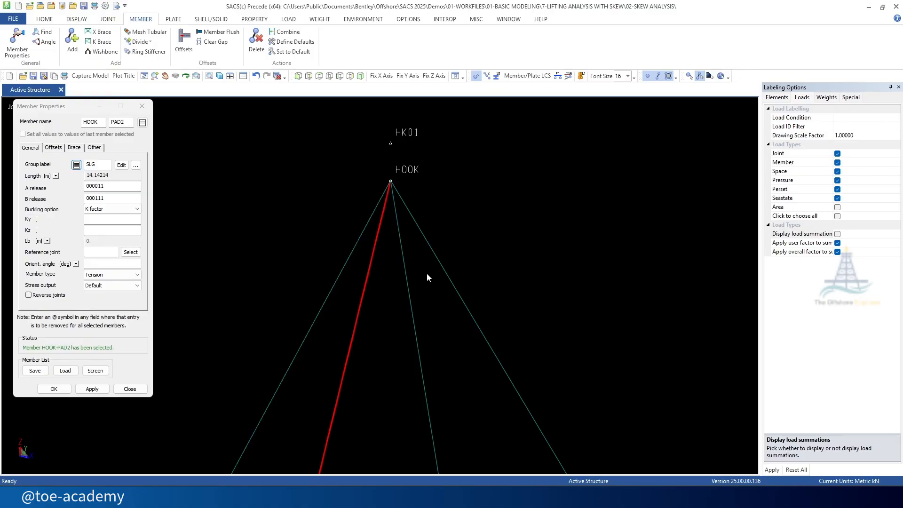
{"action": "left_click", "coordinate": [442, 273]}
{"action": "left_click", "coordinate": [410, 315]}
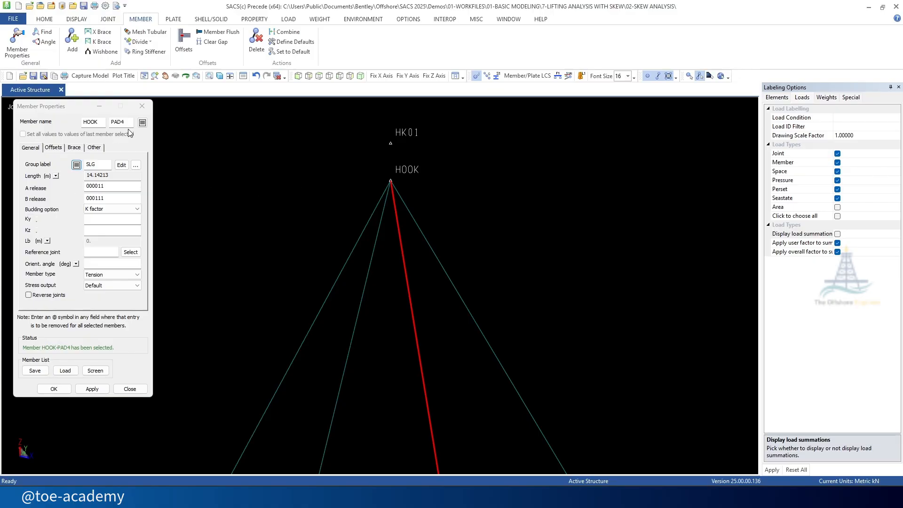
Reconnect the HOOK-PAD1 sling member to HK01 by changing its HOOK end joint
{"action": "left_click", "coordinate": [365, 230]}
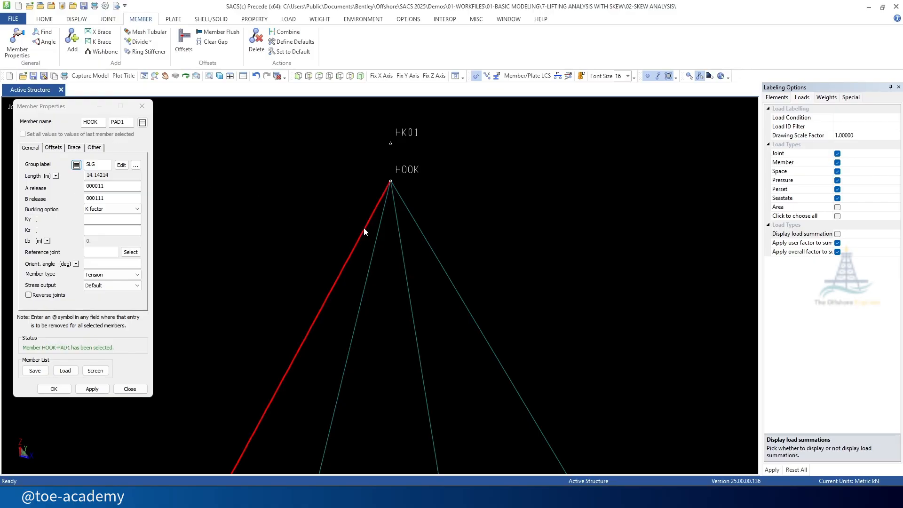
{"action": "left_click", "coordinate": [21, 122]}
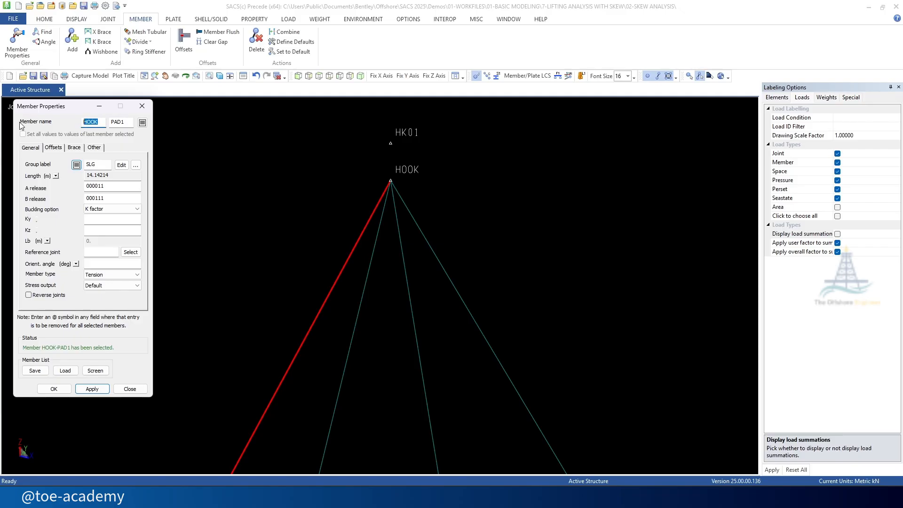
{"action": "type", "text": "HK01"}
{"action": "key", "text": "Return"}
Change the HOOK end joint of the HOOK-PAD3 sling member to HK01
{"action": "left_click", "coordinate": [448, 275]}
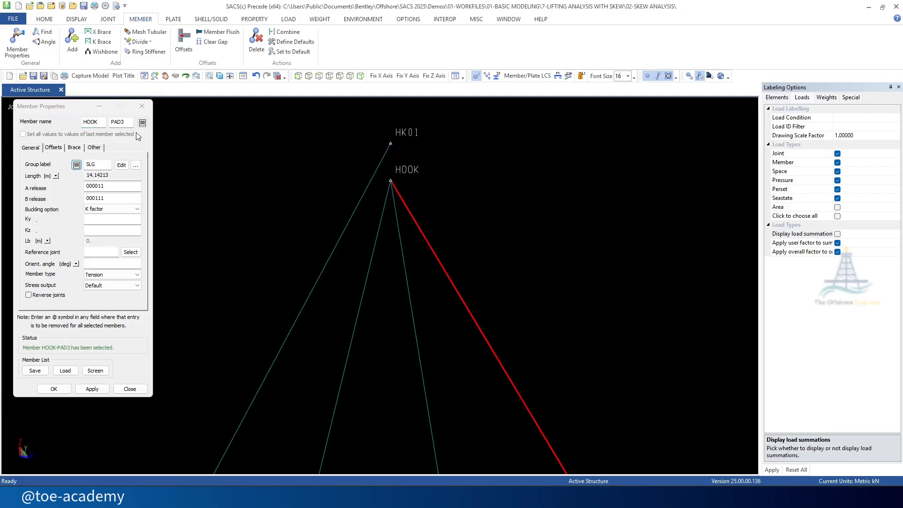
{"action": "left_click", "coordinate": [53, 123]}
{"action": "type", "text": "H"}
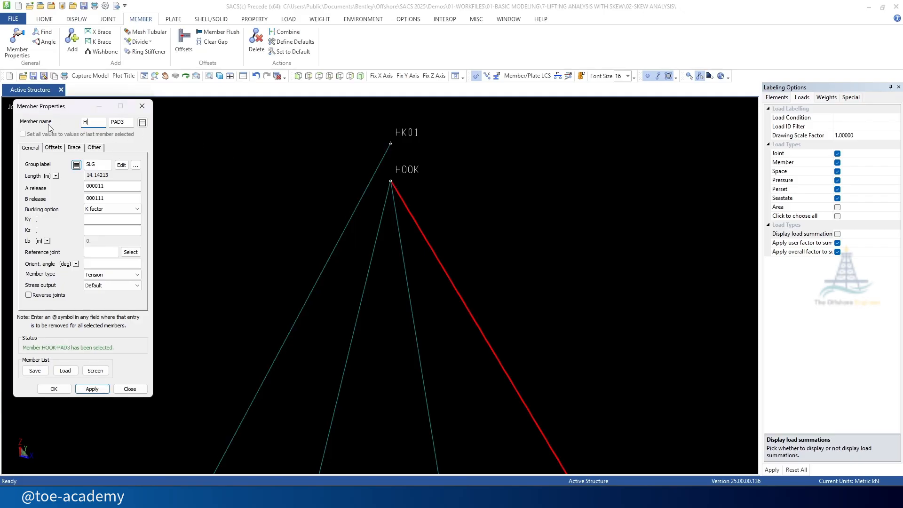
{"action": "type", "text": "K01"}
{"action": "key", "text": "Return"}
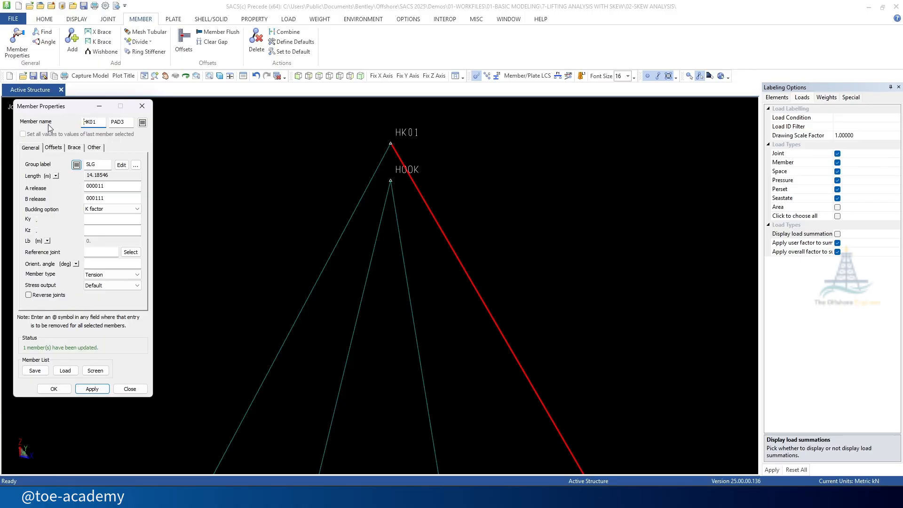
Close the member properties and inspect the sling connections at HK01 and HOOK
{"action": "left_click", "coordinate": [141, 106]}
{"action": "scroll", "coordinate": [432, 181], "scroll_direction": "down", "scroll_amount": 10}
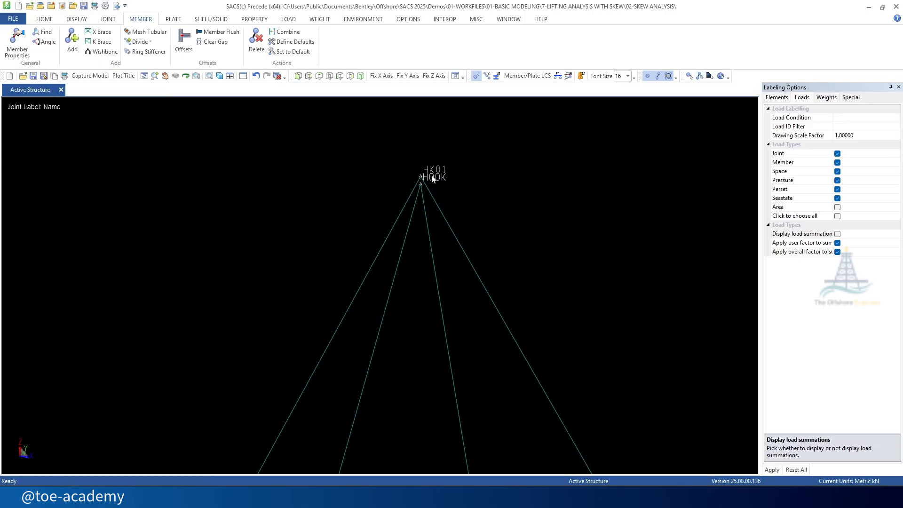
{"action": "scroll", "coordinate": [441, 193], "scroll_direction": "up", "scroll_amount": 5}
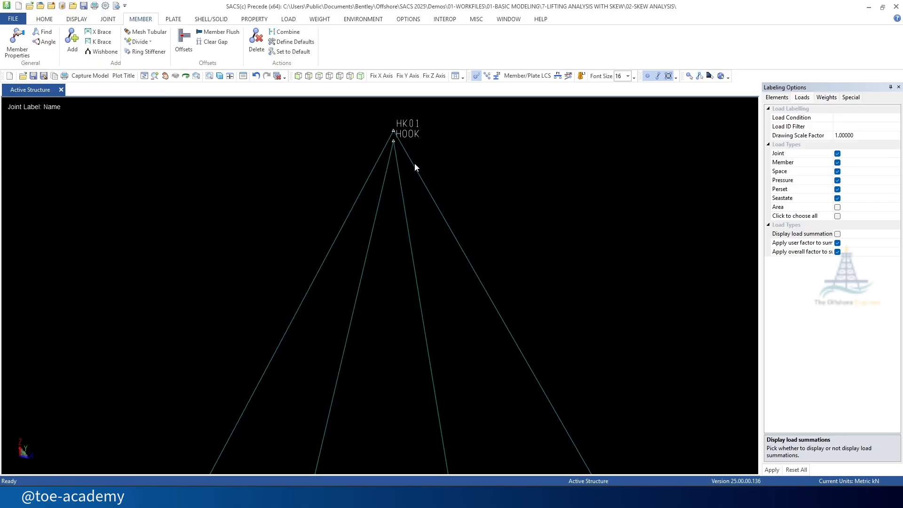
Switch to the Lifting Analysis spreadsheet and capture a snip of the LC1, SK1 and SK2 force values, marking the figures for reference
{"action": "mouse_move", "coordinate": [526, 498]}
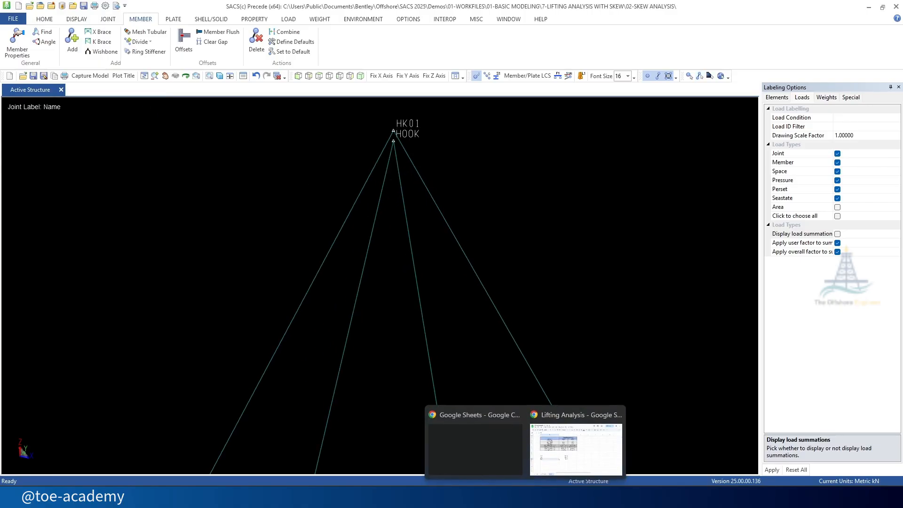
{"action": "left_click", "coordinate": [558, 472]}
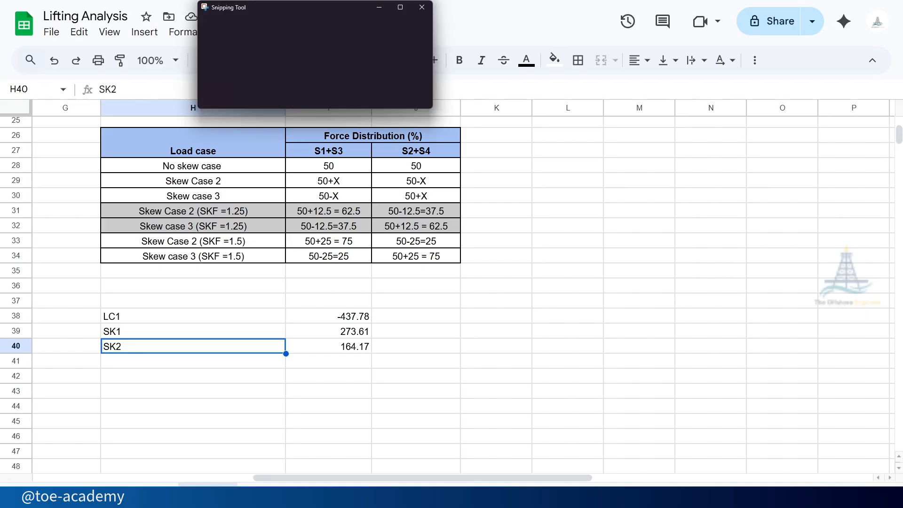
{"action": "left_click", "coordinate": [223, 24]}
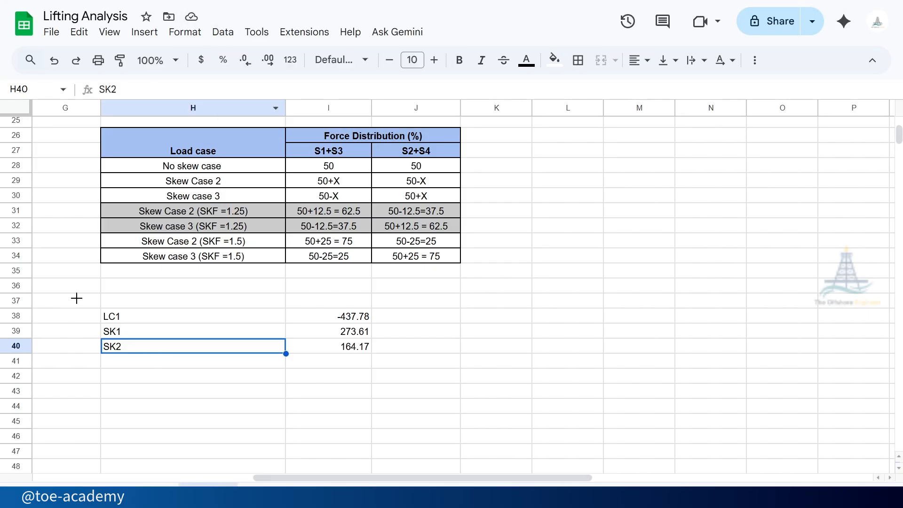
{"action": "left_click_drag", "start_coordinate": [83, 295], "coordinate": [419, 392]}
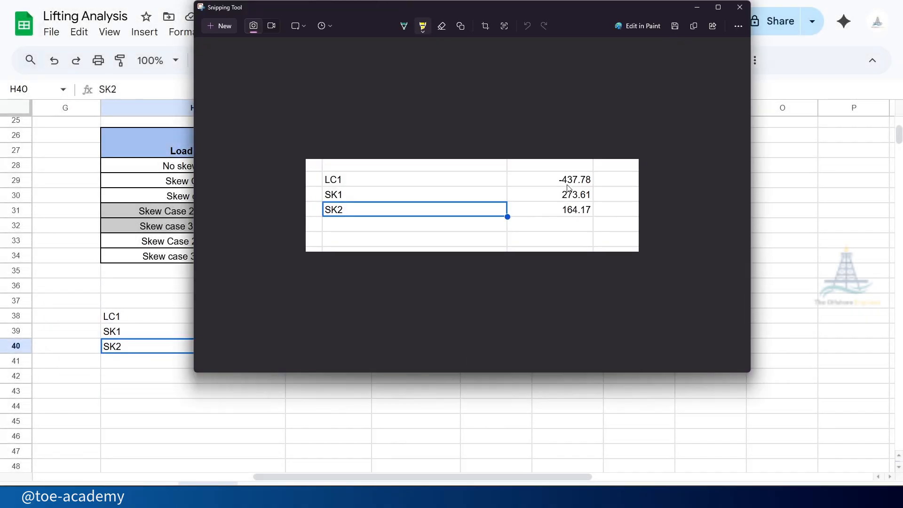
{"action": "left_click", "coordinate": [569, 182]}
{"action": "mouse_move", "coordinate": [548, 180]}
{"action": "left_mouse_down"}
{"action": "mouse_move", "coordinate": [558, 181]}
{"action": "mouse_move", "coordinate": [554, 216]}
{"action": "left_mouse_up"}
{"action": "left_click_drag", "start_coordinate": [558, 7], "coordinate": [0, 108]}
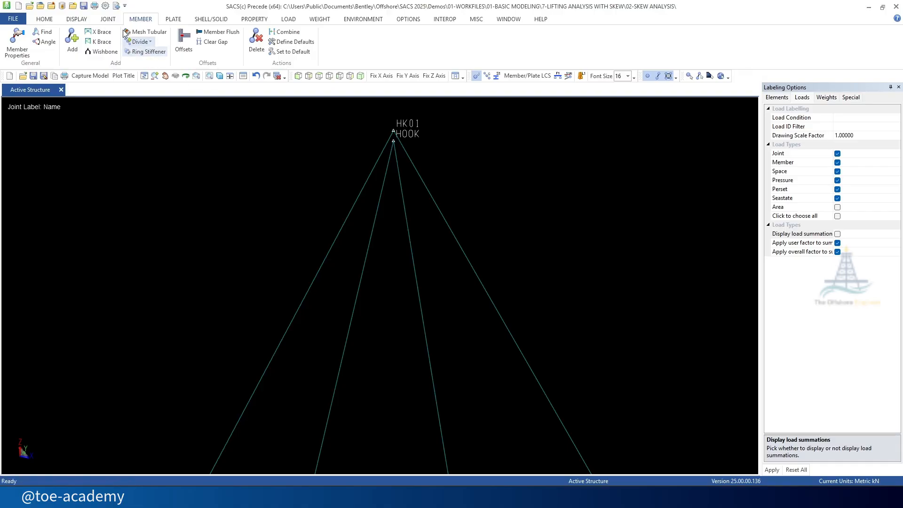
Add a joint load on HK01 under load condition SK1 with load ID 62.5% and Fz 273.61 kN, keeping the load
{"action": "left_click", "coordinate": [296, 21]}
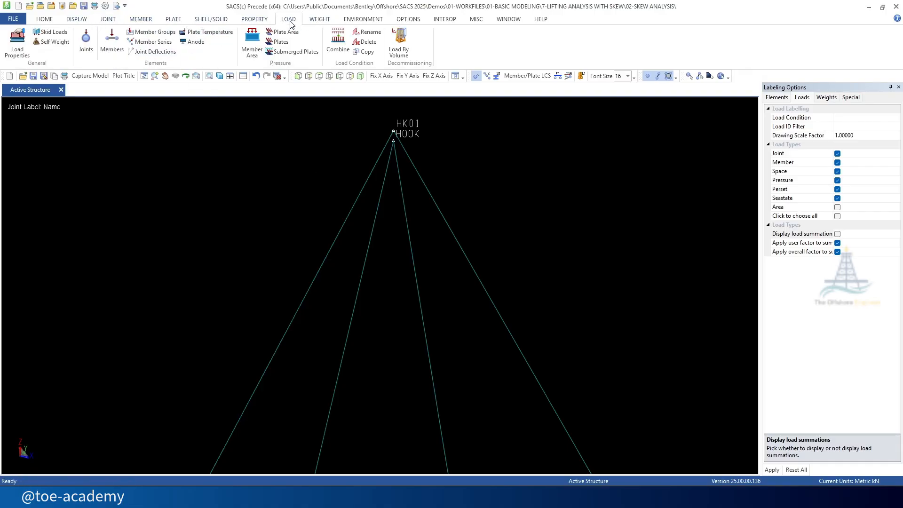
{"action": "left_click", "coordinate": [86, 40]}
{"action": "left_click", "coordinate": [392, 138]}
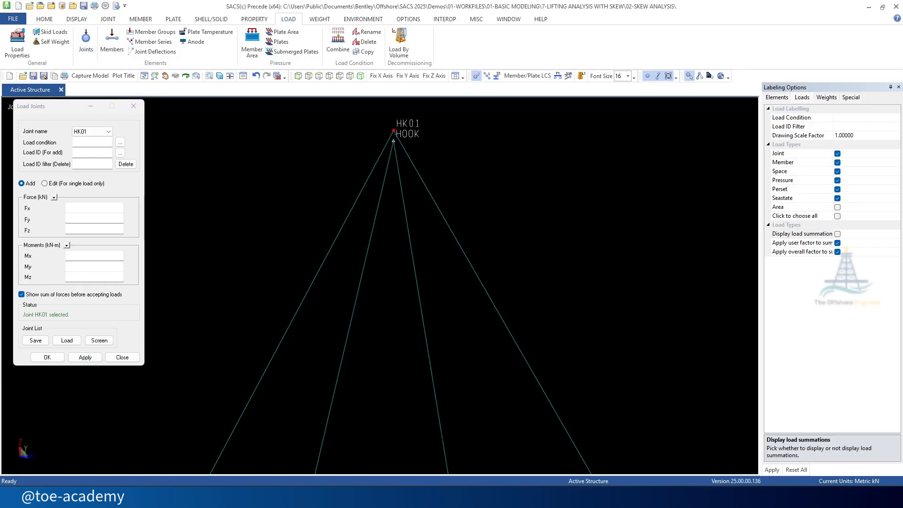
{"action": "left_click", "coordinate": [99, 144]}
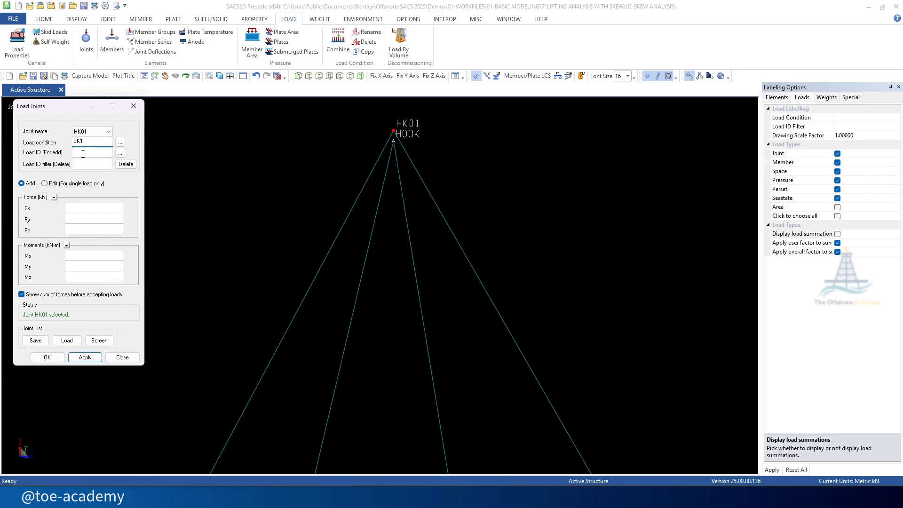
{"action": "left_click", "coordinate": [84, 154]}
{"action": "type", "text": "62.5"}
{"action": "left_click", "coordinate": [81, 232]}
{"action": "type", "text": "273.61"}
{"action": "left_click", "coordinate": [86, 358]}
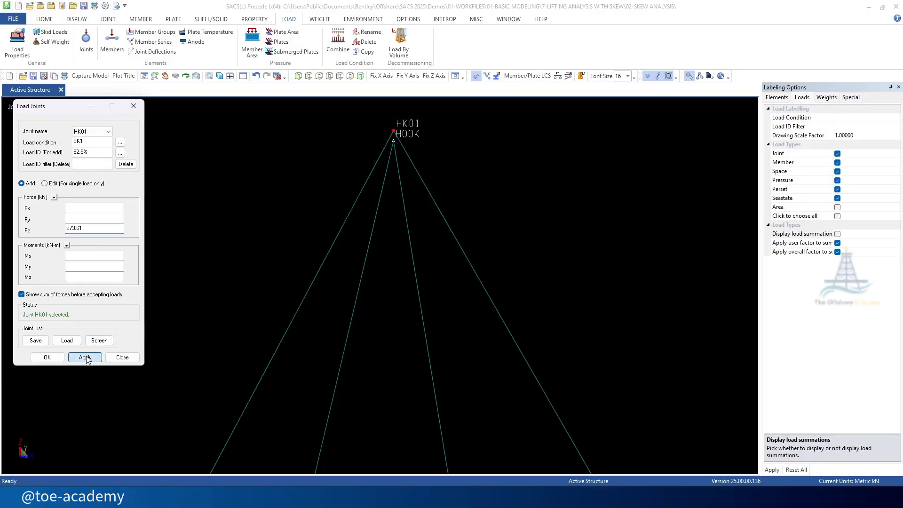
{"action": "left_click", "coordinate": [99, 307]}
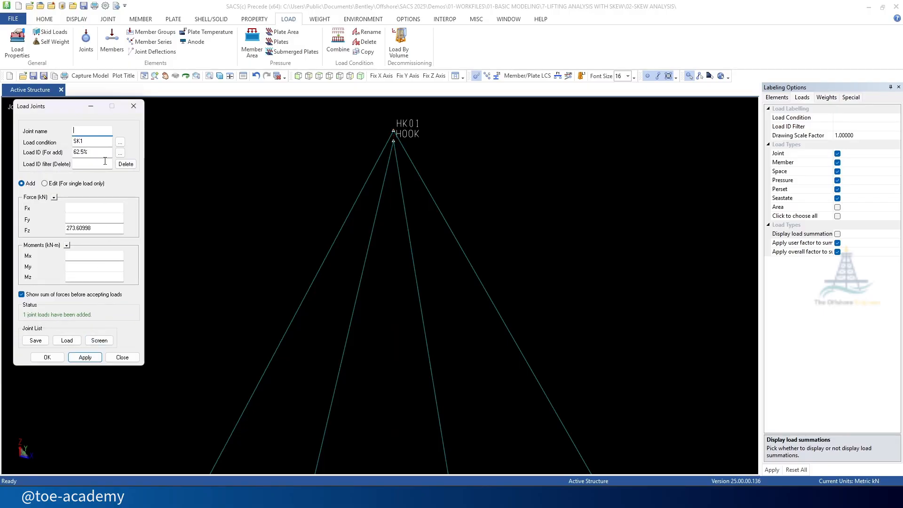
Add a second joint load on HK01 under load condition SK2 with load ID 37.5% and Fz 164.17 kN, keeping the load
{"action": "left_click", "coordinate": [393, 131]}
{"action": "left_click", "coordinate": [95, 143]}
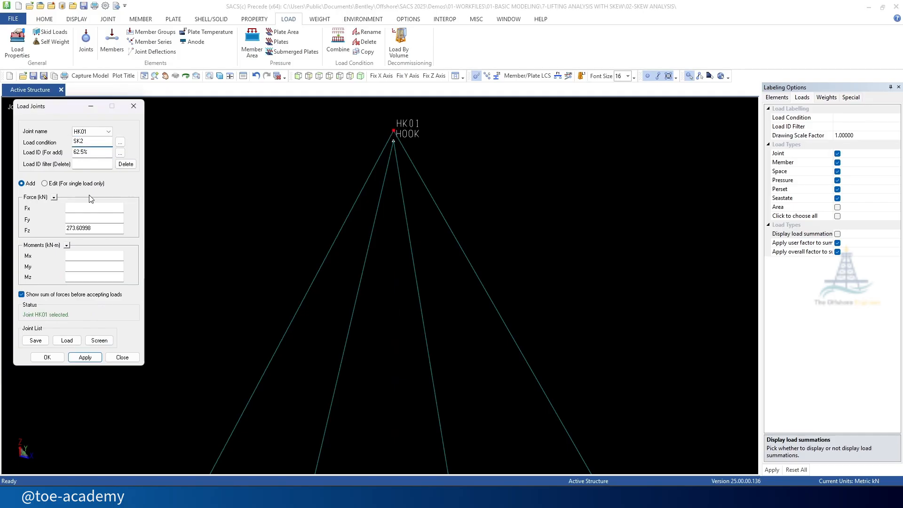
{"action": "left_click_drag", "start_coordinate": [80, 152], "coordinate": [71, 154]}
{"action": "type", "text": "37"}
{"action": "double_click", "coordinate": [108, 229]}
{"action": "type", "text": "164.17"}
{"action": "left_click", "coordinate": [85, 357]}
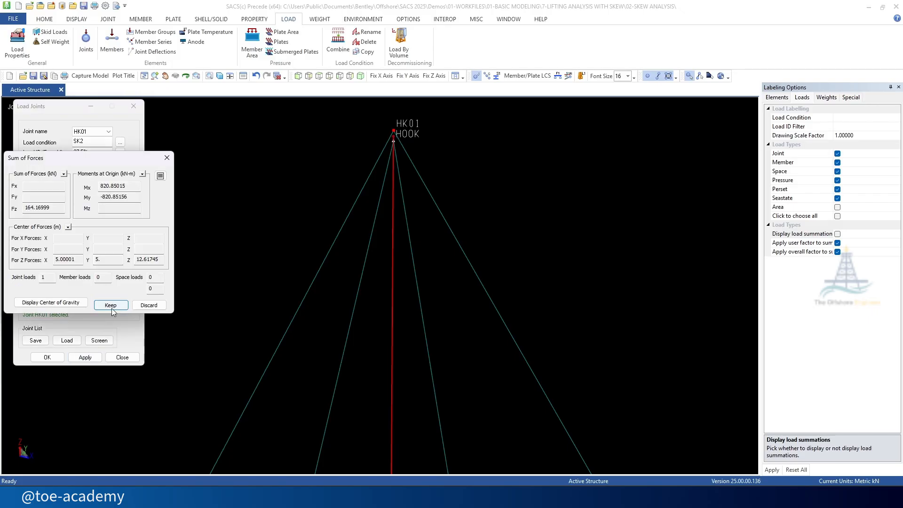
{"action": "left_click", "coordinate": [111, 306]}
{"action": "left_click", "coordinate": [122, 357]}
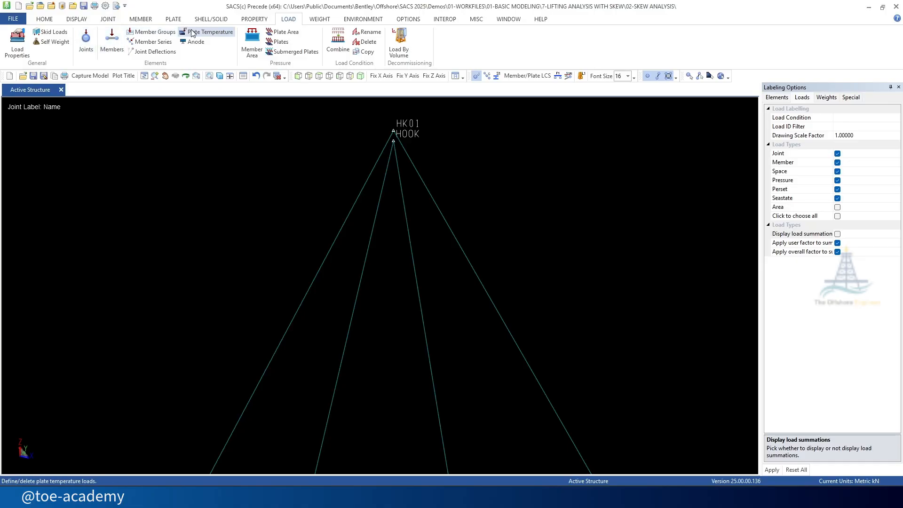
Create load combination LC2 from LC1 and SK1, each with factor 1
{"action": "left_click", "coordinate": [338, 40]}
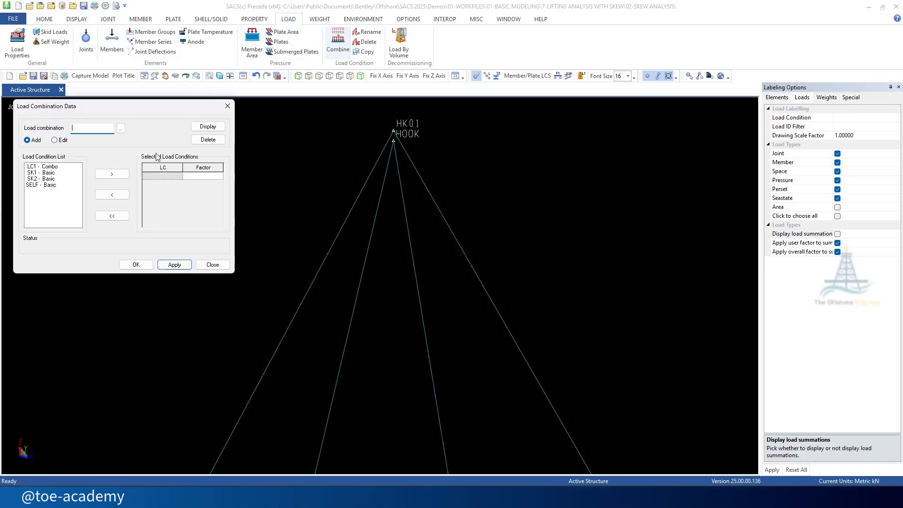
{"action": "left_click_drag", "start_coordinate": [105, 107], "coordinate": [160, 131]}
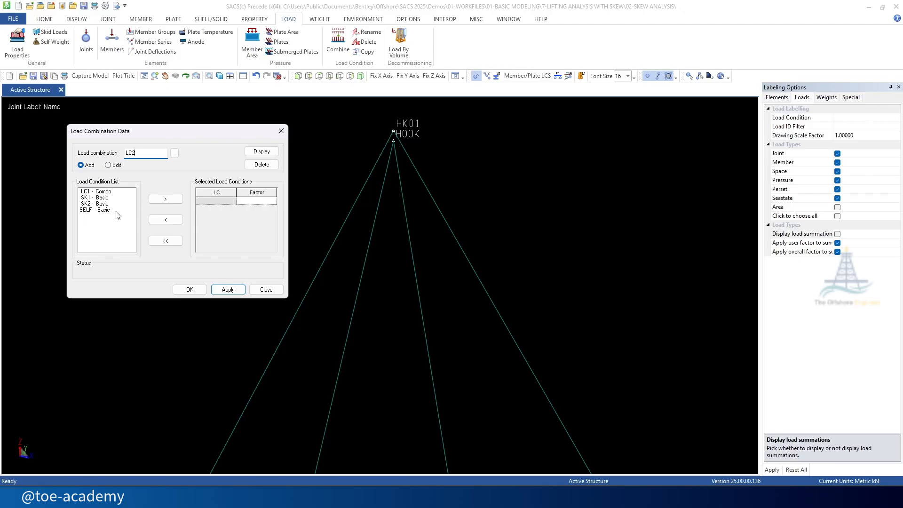
{"action": "double_click", "coordinate": [106, 193]}
{"action": "left_click", "coordinate": [101, 193]}
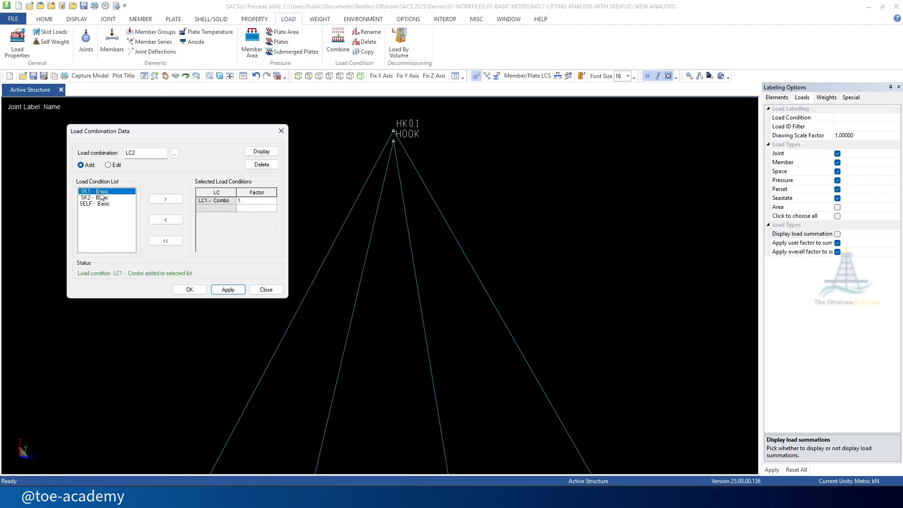
{"action": "double_click", "coordinate": [100, 192]}
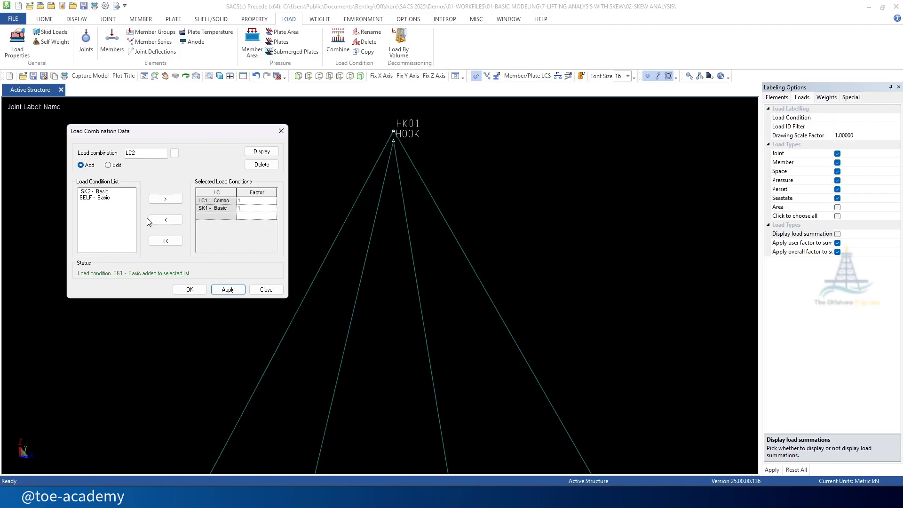
{"action": "left_click", "coordinate": [233, 292]}
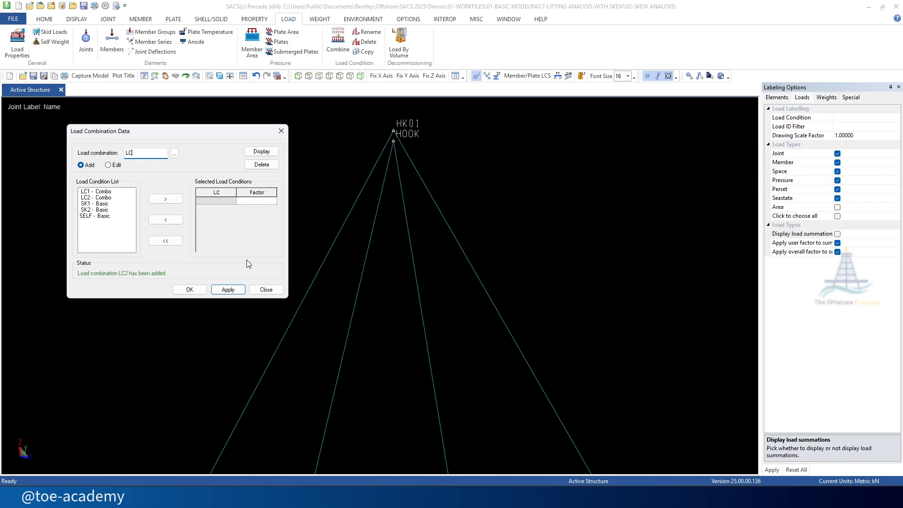
Create load combination LC3 from LC1 and SK2, each with factor 1, and finish combining loads
{"action": "double_click", "coordinate": [105, 192]}
{"action": "double_click", "coordinate": [108, 204]}
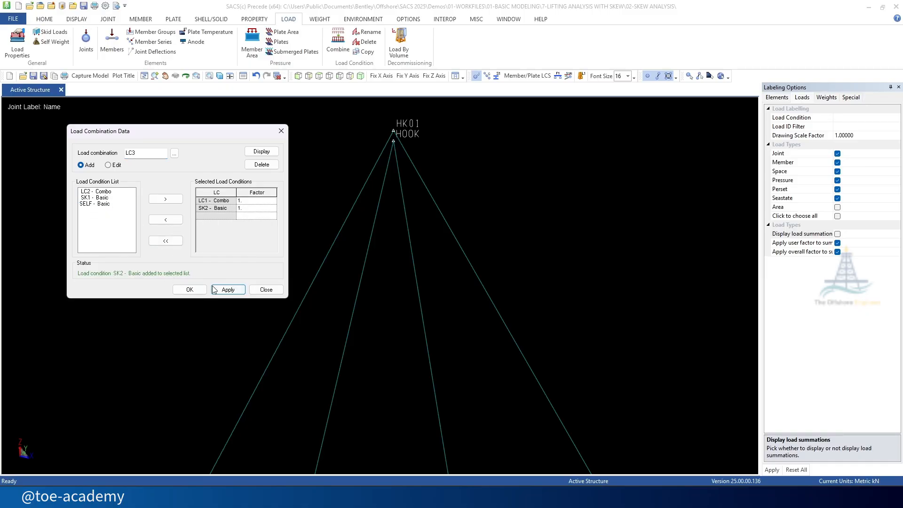
{"action": "left_click", "coordinate": [228, 289]}
{"action": "left_click", "coordinate": [264, 289]}
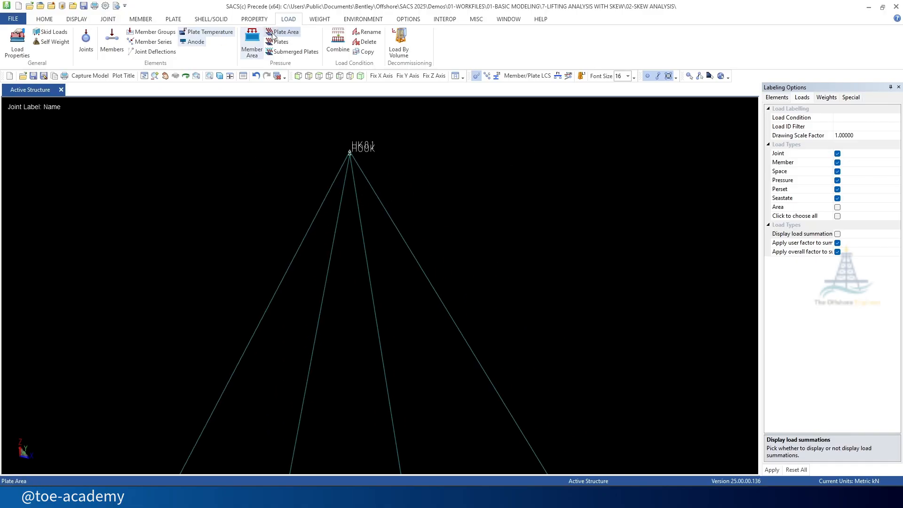
Review the SELF, SK1 and SK2 loads in the load properties with the joint name labels hidden
{"action": "left_click", "coordinate": [17, 42]}
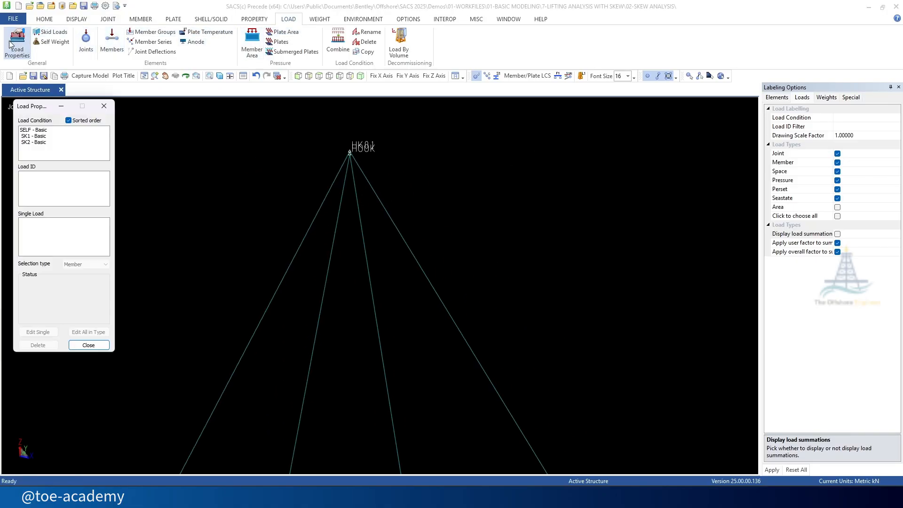
{"action": "left_click", "coordinate": [42, 131]}
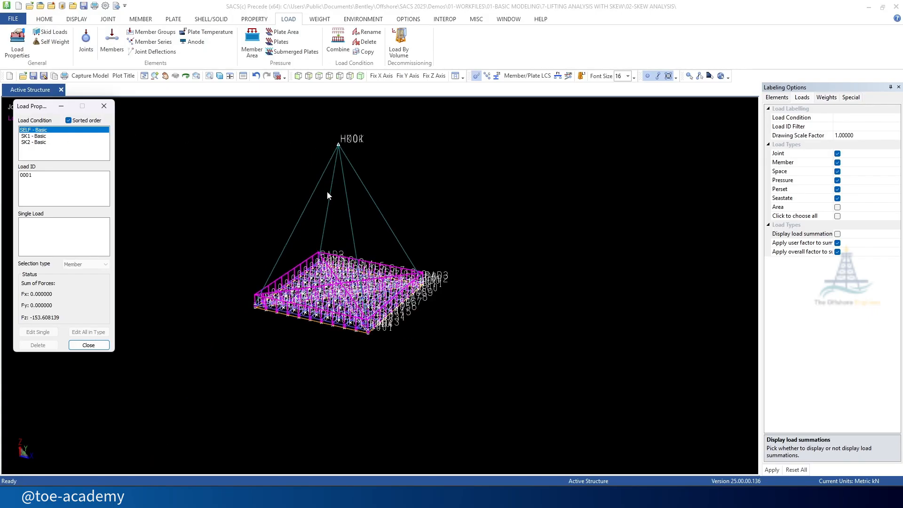
{"action": "left_click", "coordinate": [476, 76]}
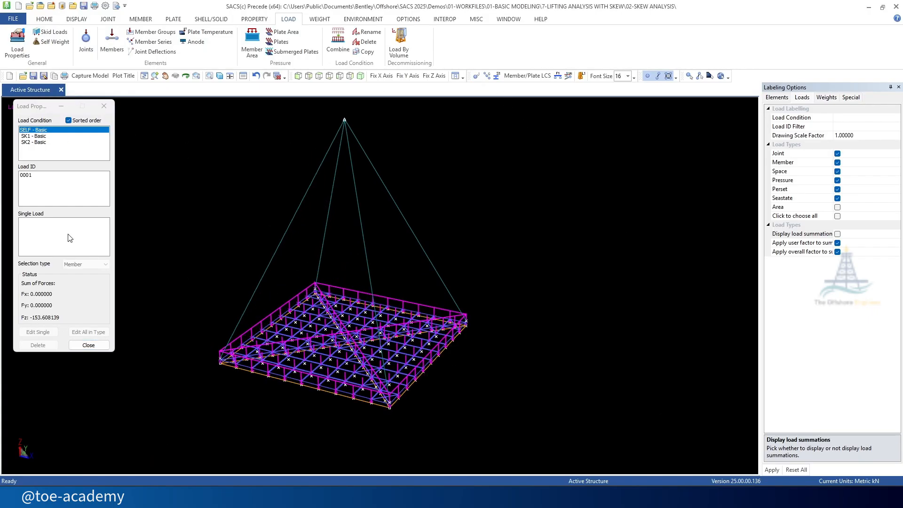
{"action": "left_click", "coordinate": [38, 136]}
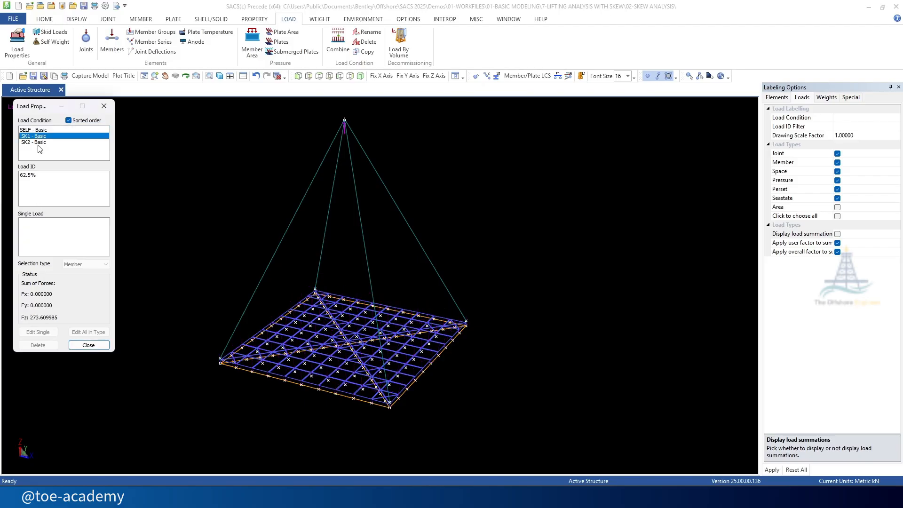
{"action": "left_click", "coordinate": [39, 142]}
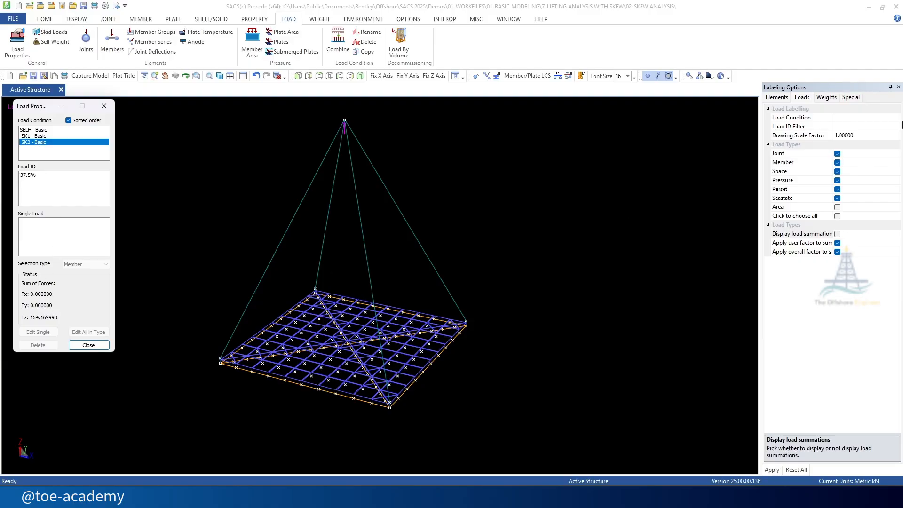
Display combination LC1 on the model with its load summation, and check the sum of forces
{"action": "left_click", "coordinate": [873, 119]}
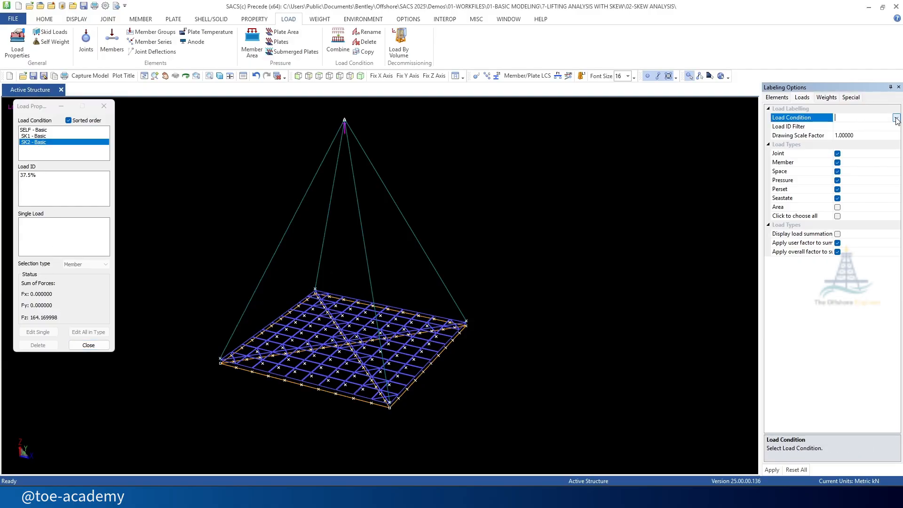
{"action": "left_click", "coordinate": [896, 118]}
{"action": "left_click", "coordinate": [861, 125]}
{"action": "left_click", "coordinate": [838, 234]}
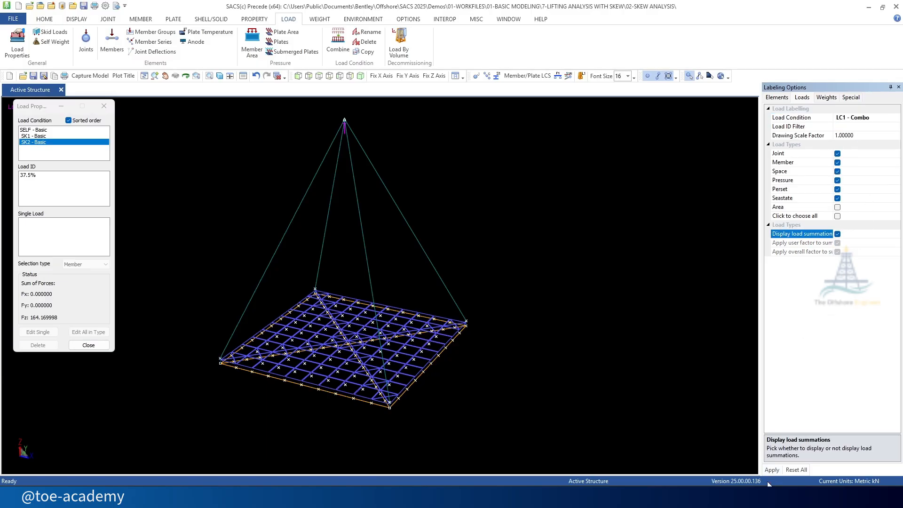
{"action": "left_click", "coordinate": [771, 470]}
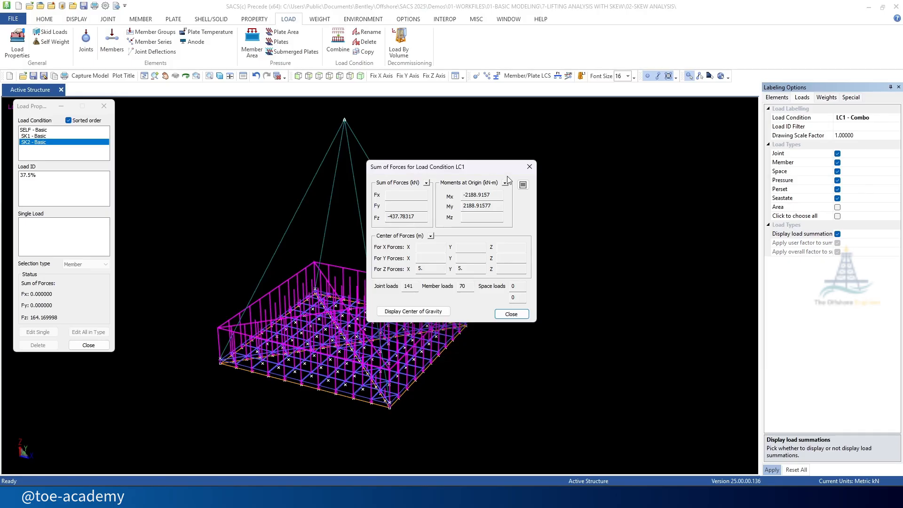
{"action": "left_click", "coordinate": [529, 167]}
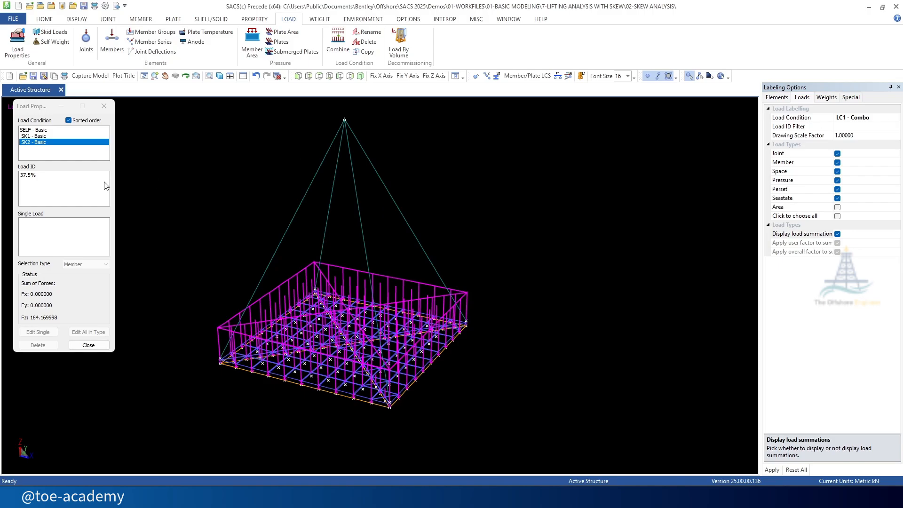
View the SK1 hook load up close, and display combination LC2 with its load summation to check the sum of forces
{"action": "left_click", "coordinate": [38, 137]}
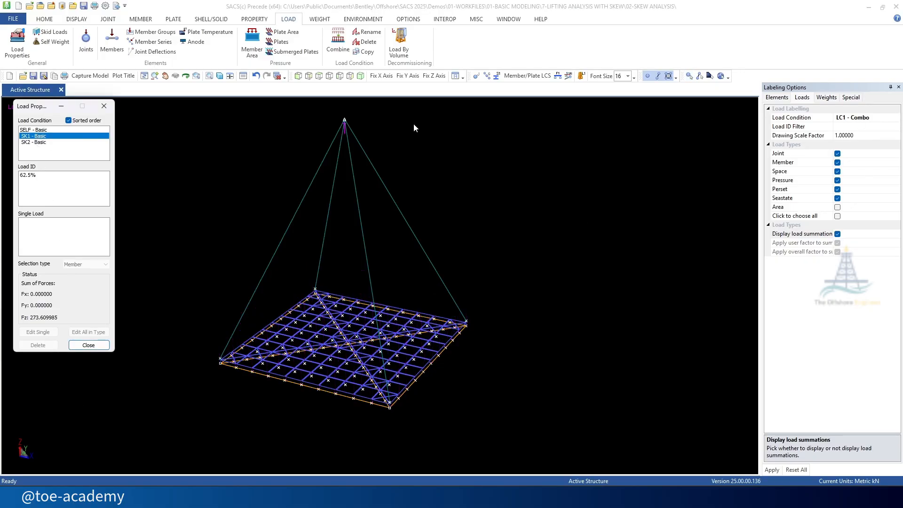
{"action": "scroll", "coordinate": [360, 144], "scroll_direction": "up", "scroll_amount": 5}
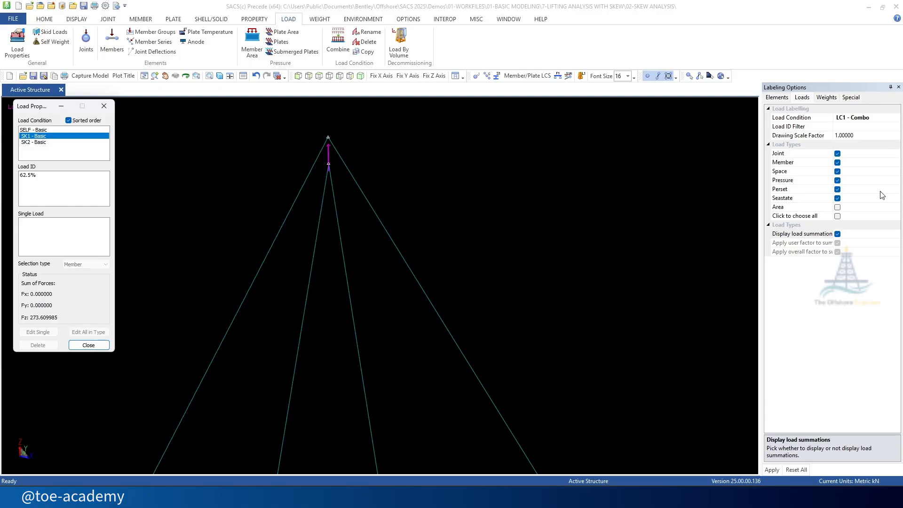
{"action": "left_click", "coordinate": [895, 119]}
{"action": "left_click", "coordinate": [896, 119]}
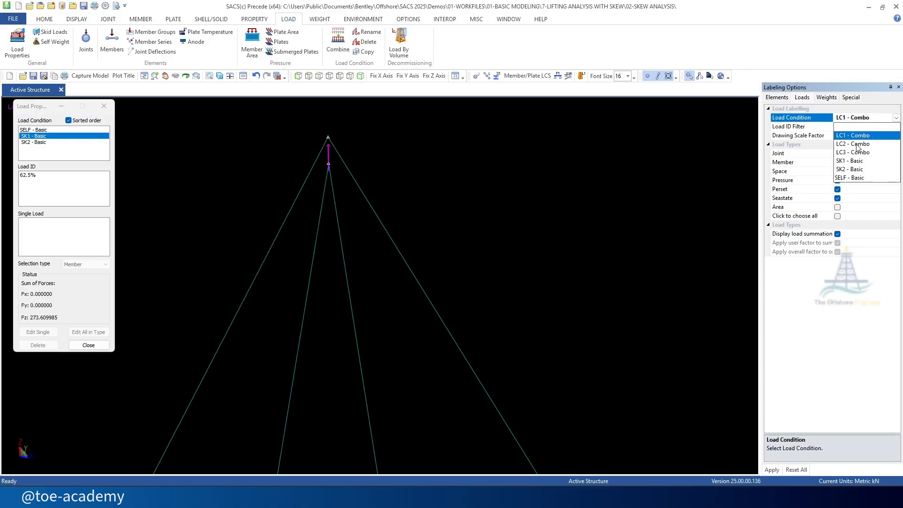
{"action": "left_click", "coordinate": [858, 155]}
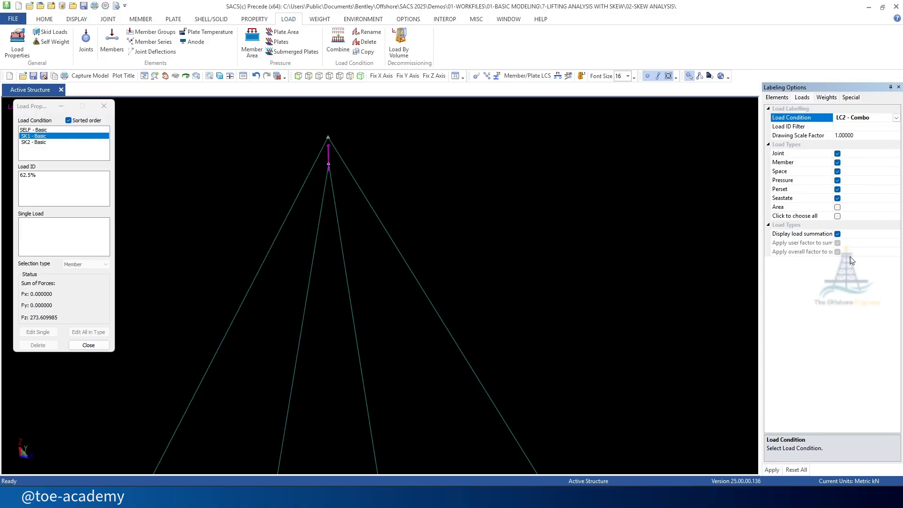
{"action": "left_click", "coordinate": [776, 468]}
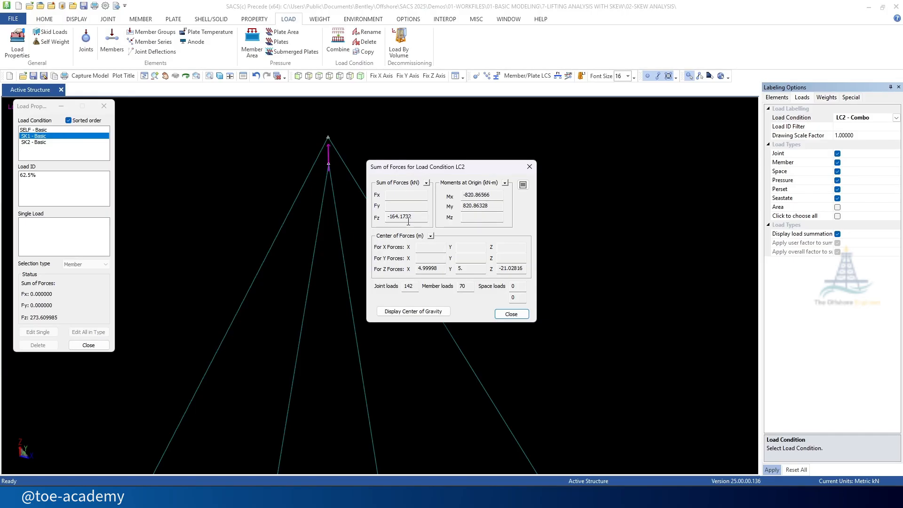
Switch to the Lifting Analysis spreadsheet in Google Sheets and enter the label LC1 in cell H42
{"action": "mouse_move", "coordinate": [577, 497]}
{"action": "mouse_move", "coordinate": [619, 497]}
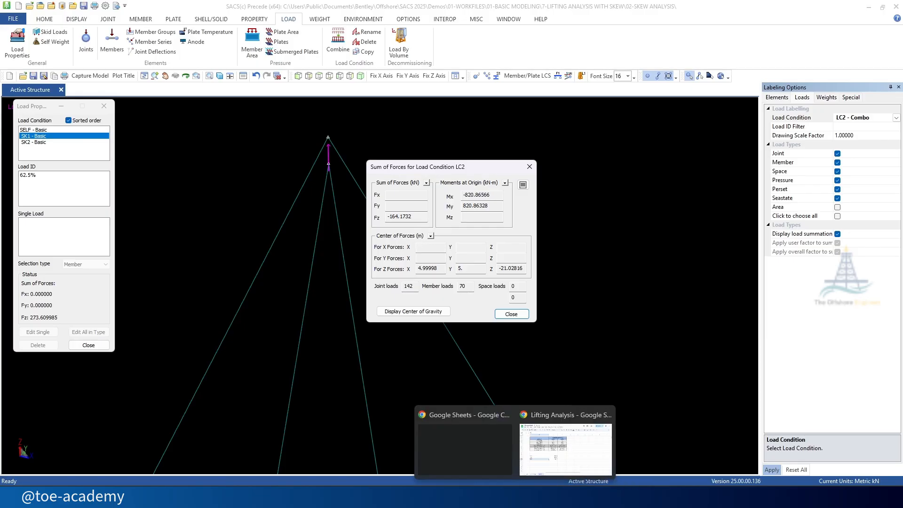
{"action": "left_click", "coordinate": [515, 497]}
{"action": "left_click", "coordinate": [548, 464]}
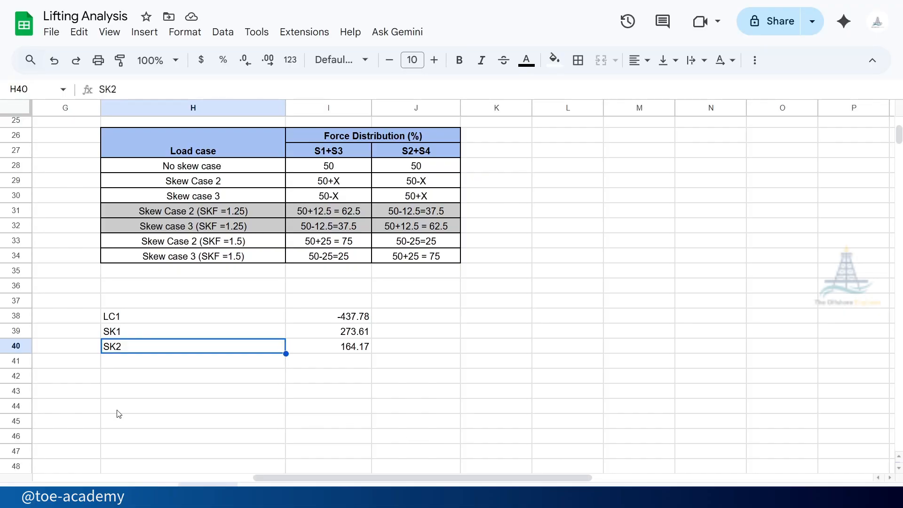
{"action": "left_click", "coordinate": [114, 378]}
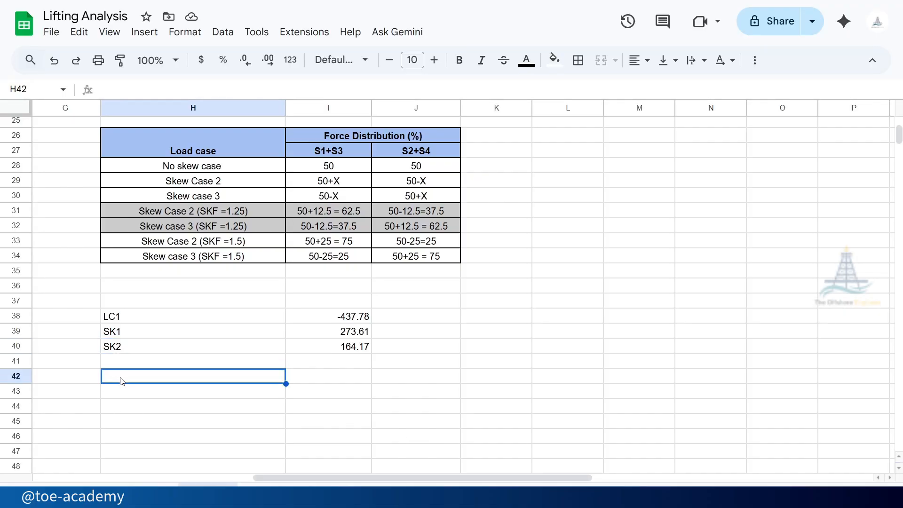
{"action": "type", "text": "LC"}
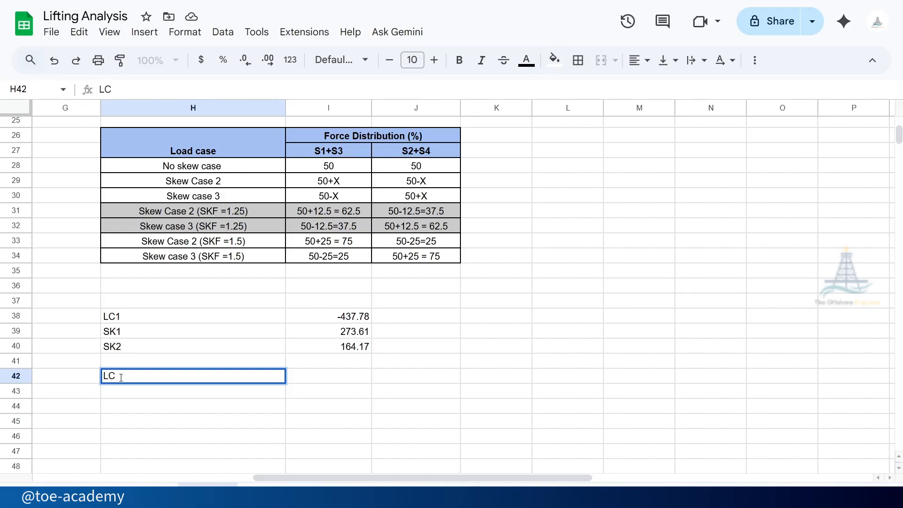
{"action": "type", "text": "1"}
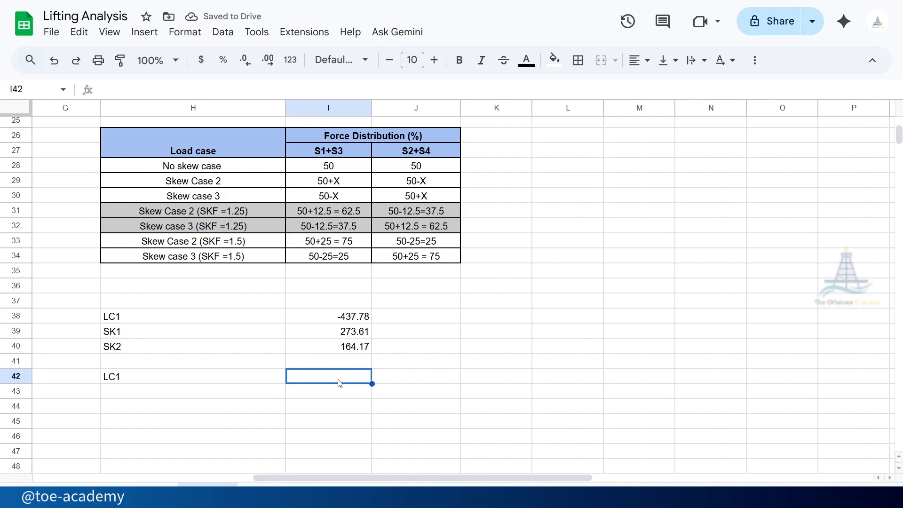
Enter the LC1 description "SELF X 2.85" in I42, taking the factor from the skew-modelled total factor in the DNV table
{"action": "type", "text": "SELF*"}
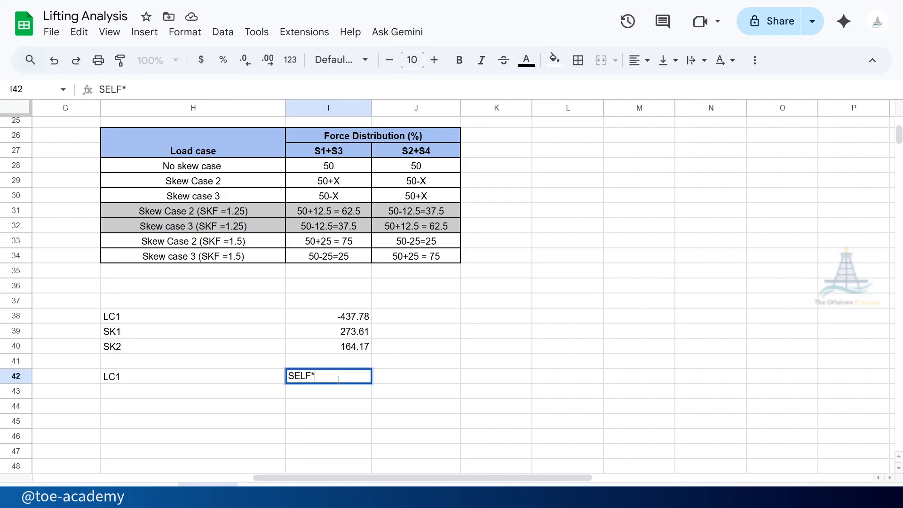
{"action": "scroll", "coordinate": [414, 375], "scroll_direction": "up", "scroll_amount": 8}
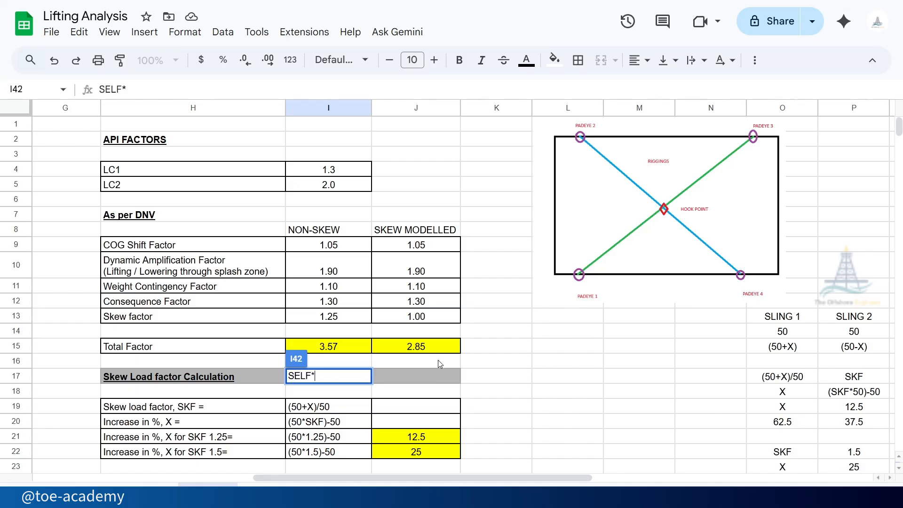
{"action": "scroll", "coordinate": [438, 360], "scroll_direction": "down", "scroll_amount": 10}
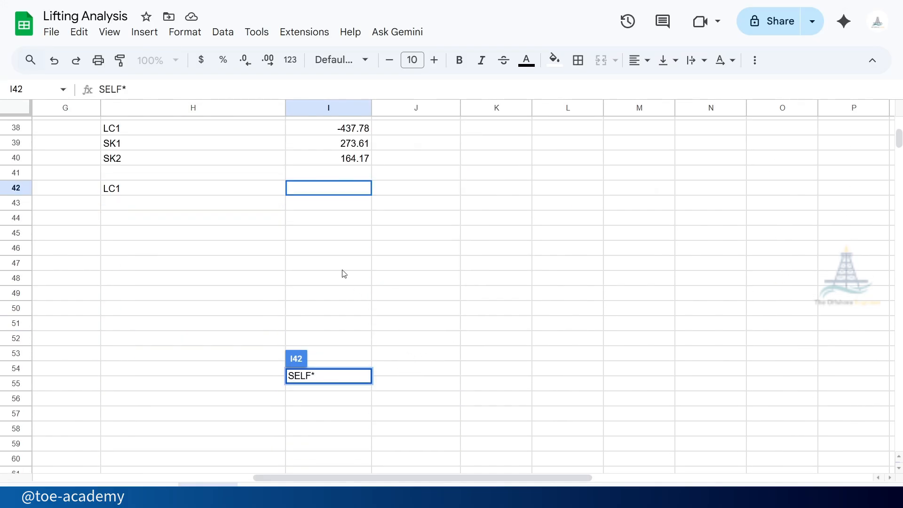
{"action": "left_click", "coordinate": [313, 194]}
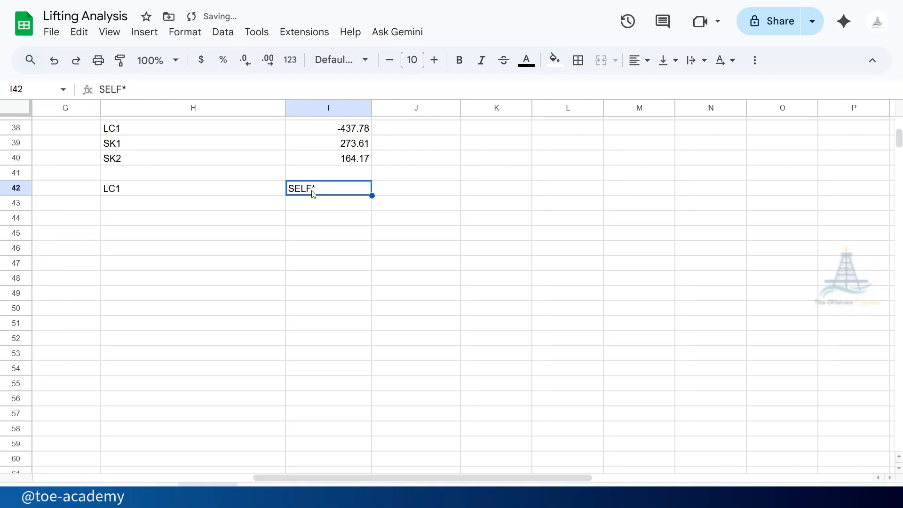
{"action": "double_click", "coordinate": [325, 188]}
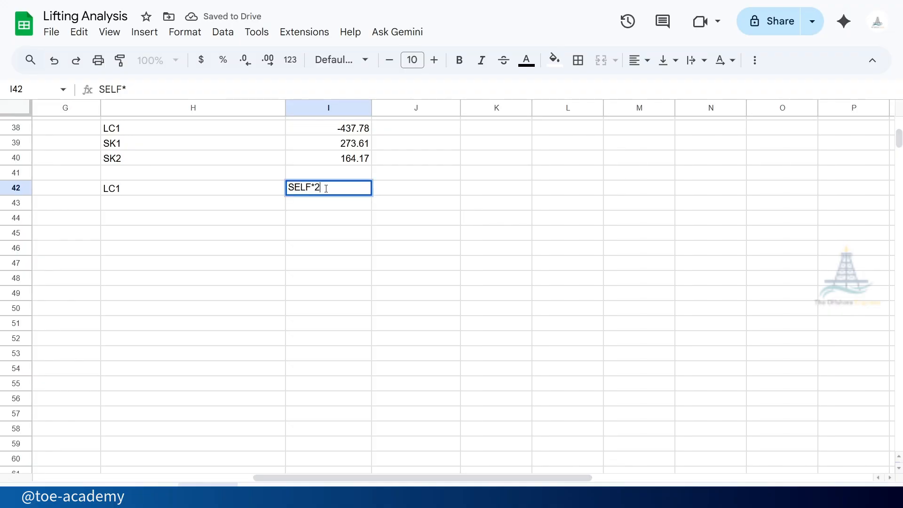
{"action": "type", "text": "2.85"}
{"action": "left_click", "coordinate": [314, 188]}
{"action": "key", "text": "BackSpace"}
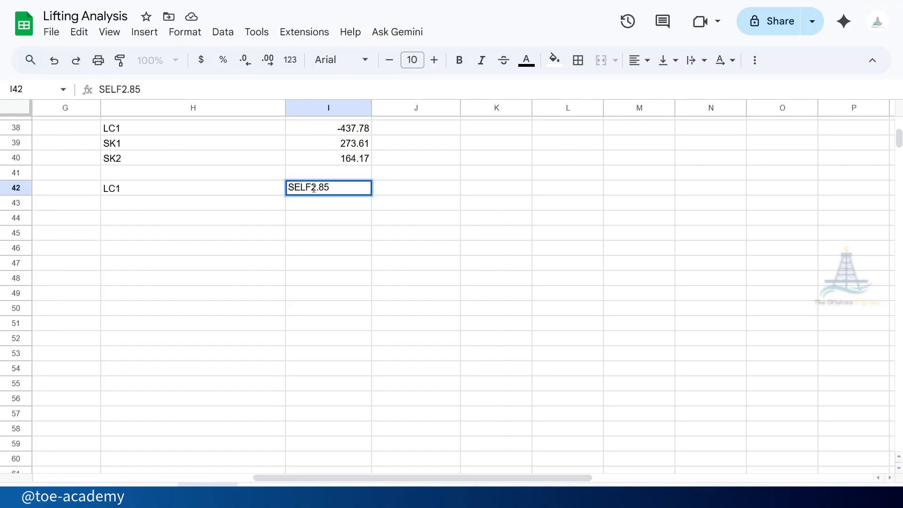
{"action": "type", "text": "X"}
{"action": "key", "text": "Return"}
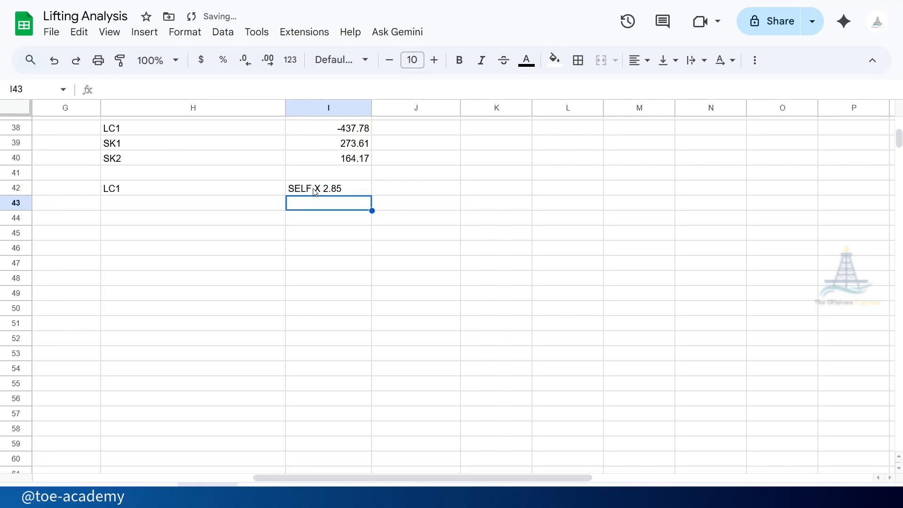
Enter the label LC2 in cell H43, below the LC1 row
{"action": "left_click", "coordinate": [148, 208]}
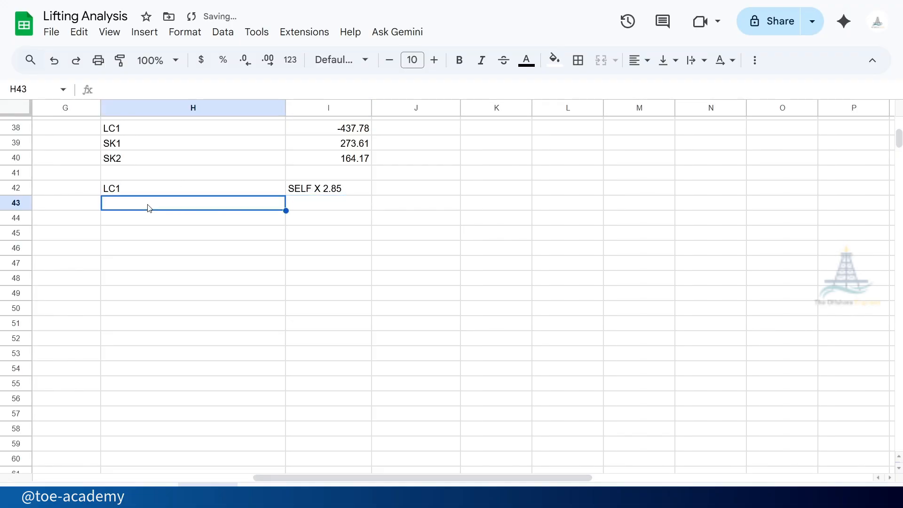
{"action": "type", "text": "LC2"}
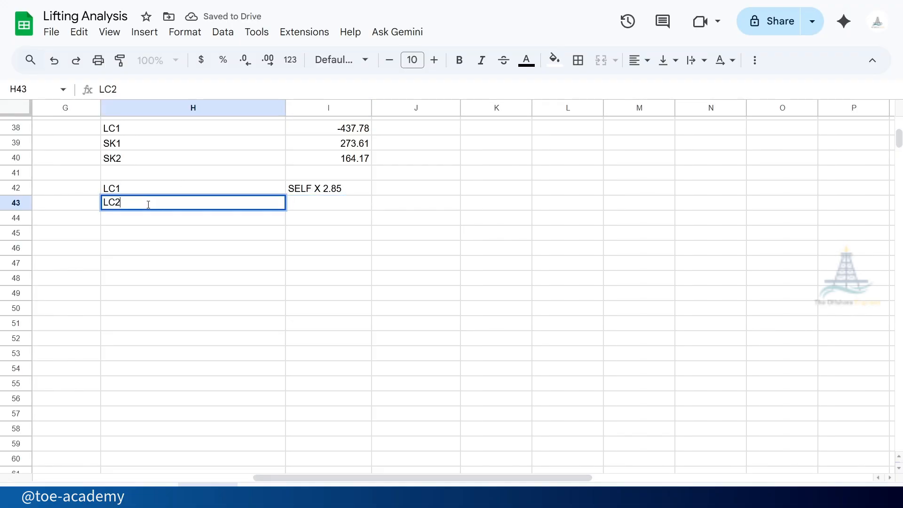
{"action": "key", "text": "Tab"}
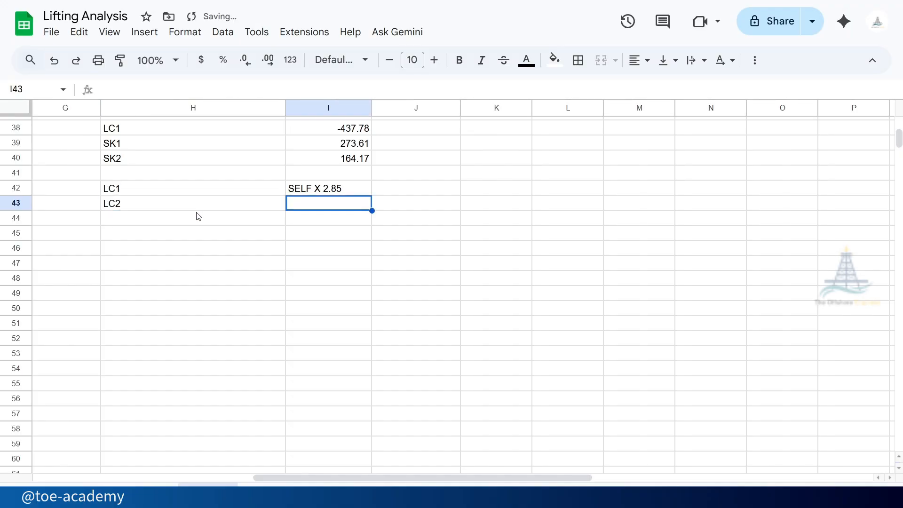
Link the LC1 force into cell J42 with the formula =I38
{"action": "left_click", "coordinate": [417, 190]}
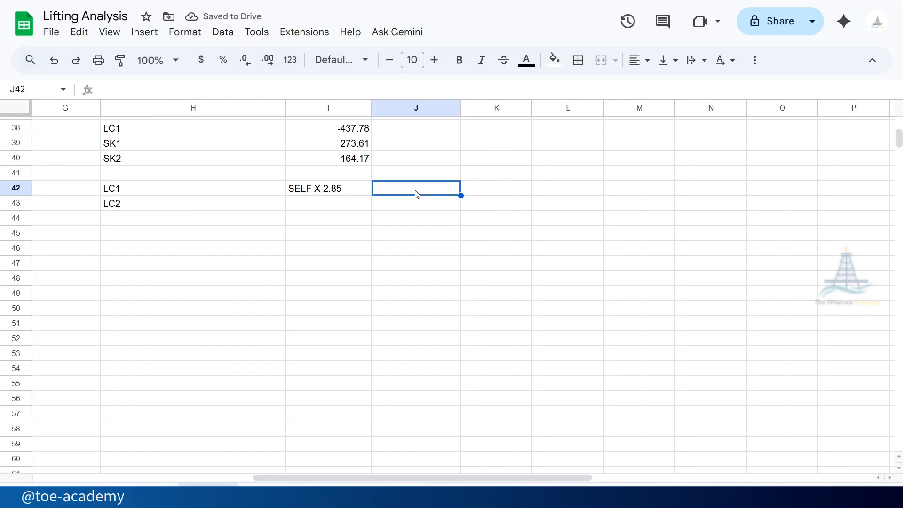
{"action": "type", "text": "="}
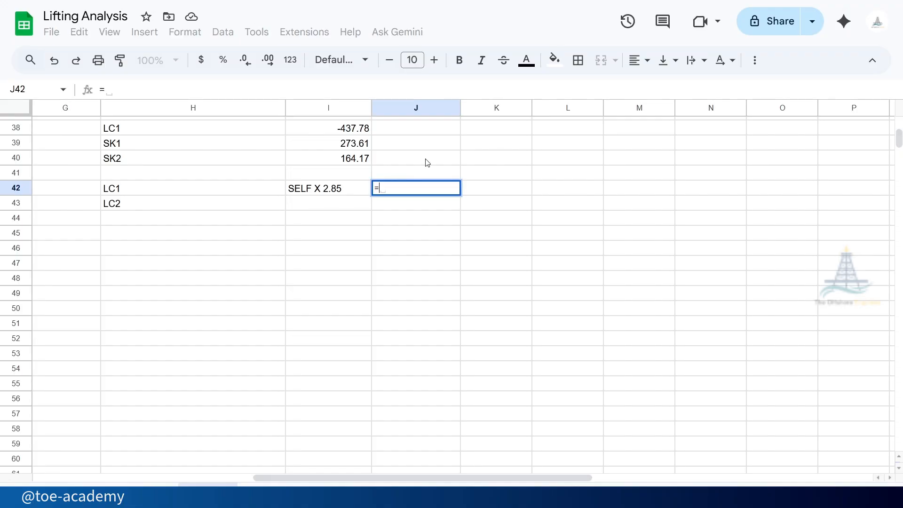
{"action": "left_click", "coordinate": [358, 132]}
{"action": "key", "text": "Return"}
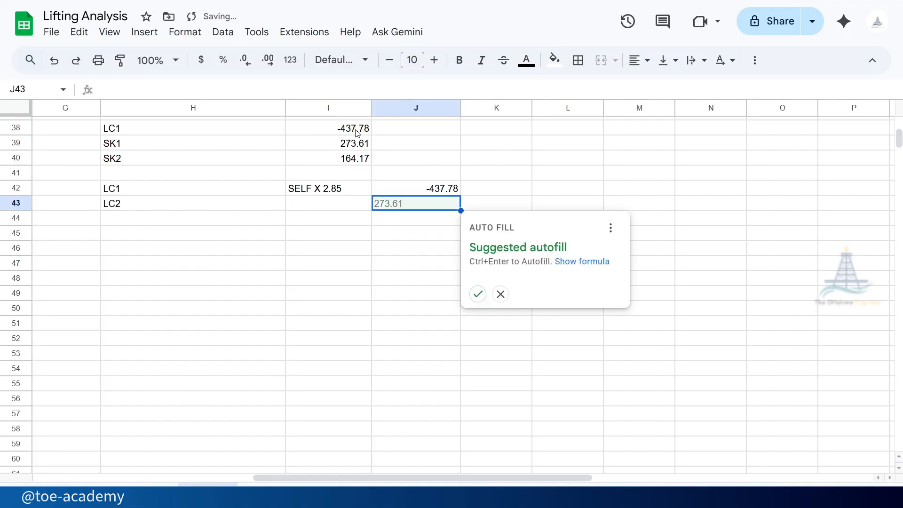
Describe LC2 as "LC1+SK1" in I43 and calculate its force in J43 with the formula =I38+I39
{"action": "left_click", "coordinate": [311, 205]}
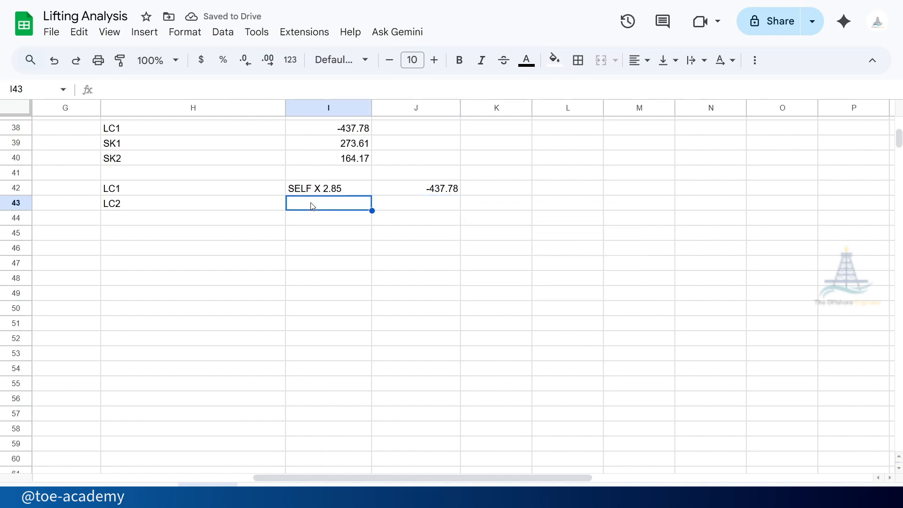
{"action": "type", "text": "LC1"}
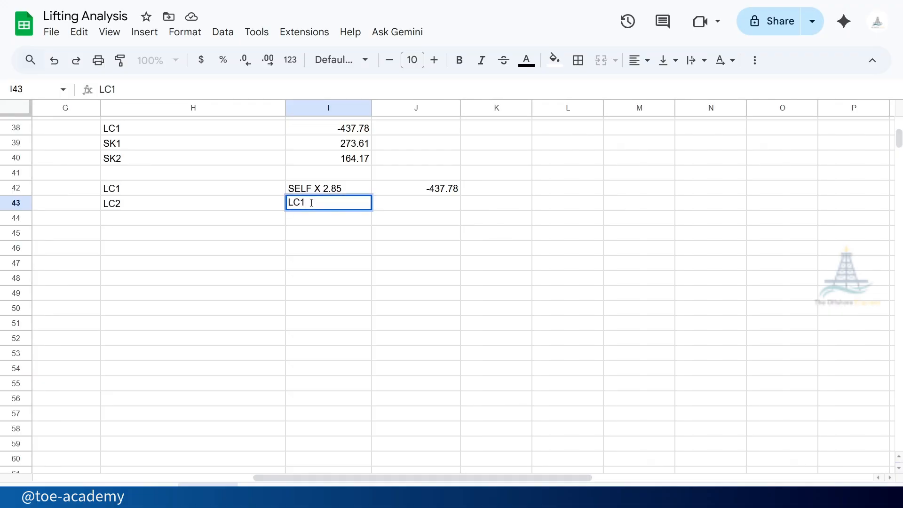
{"action": "type", "text": "+SK1"}
{"action": "key", "text": "Tab"}
{"action": "type", "text": "="}
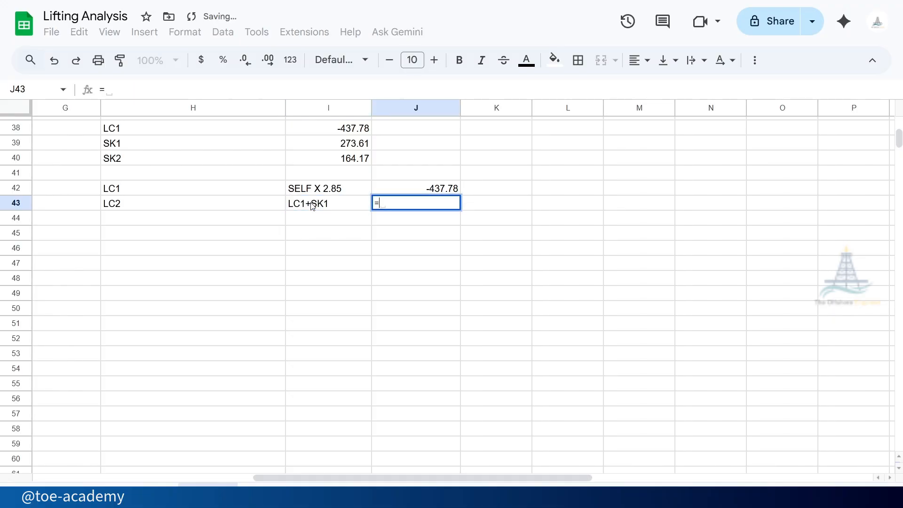
{"action": "left_click", "coordinate": [306, 126]}
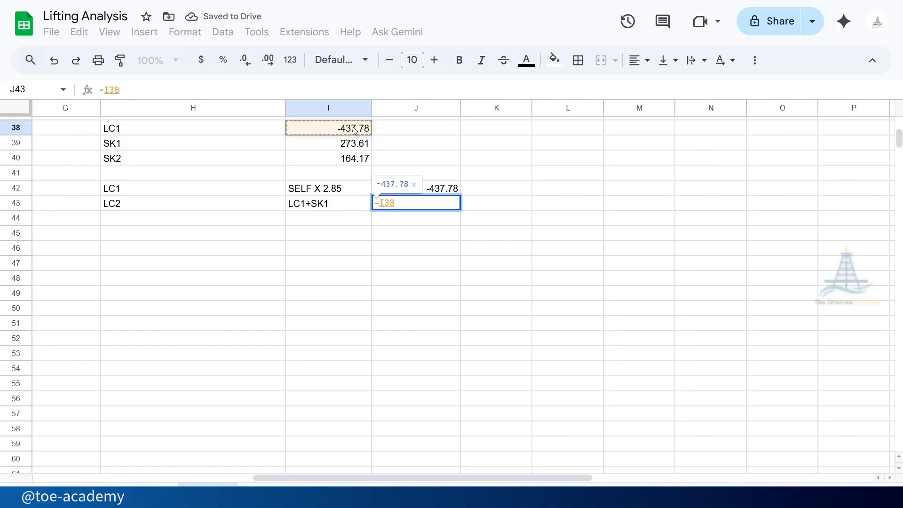
{"action": "type", "text": "+"}
{"action": "left_click", "coordinate": [364, 145]}
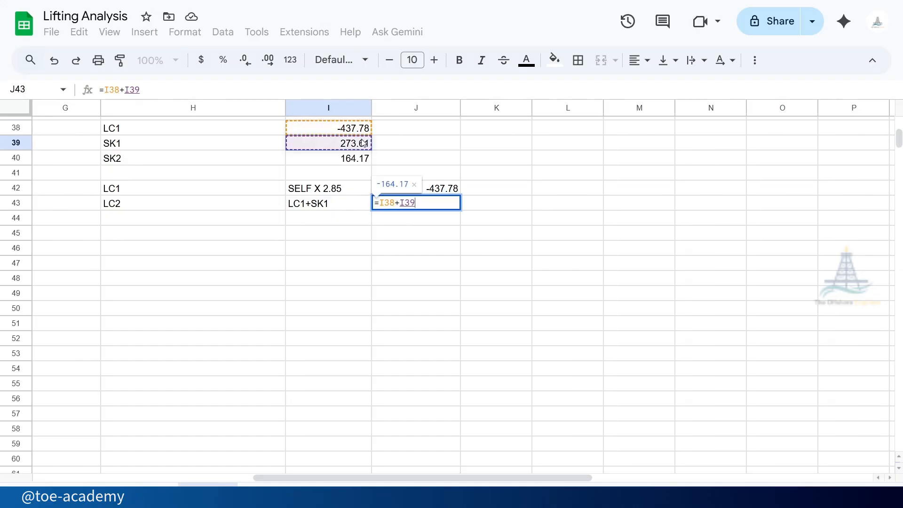
{"action": "key", "text": "Return"}
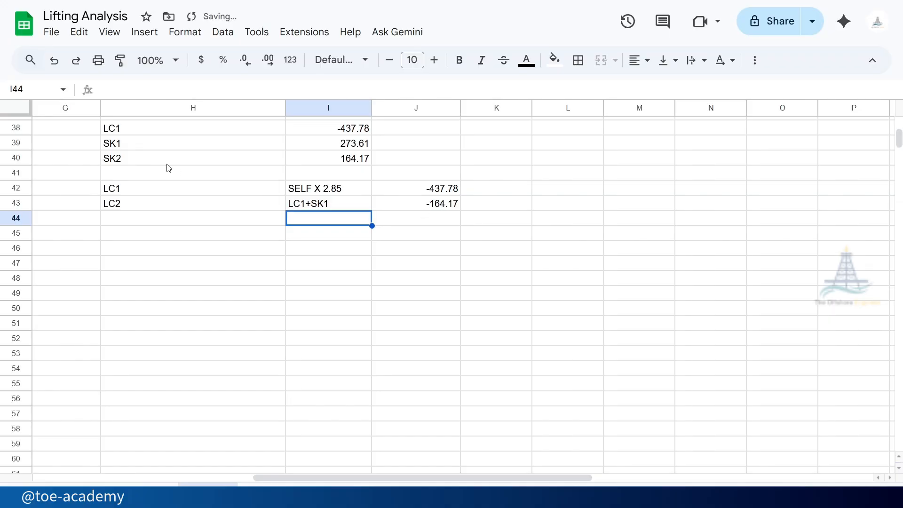
Add the label LC3 in cell H44 and describe it as "LC1+SK2" in I44
{"action": "left_click", "coordinate": [142, 222]}
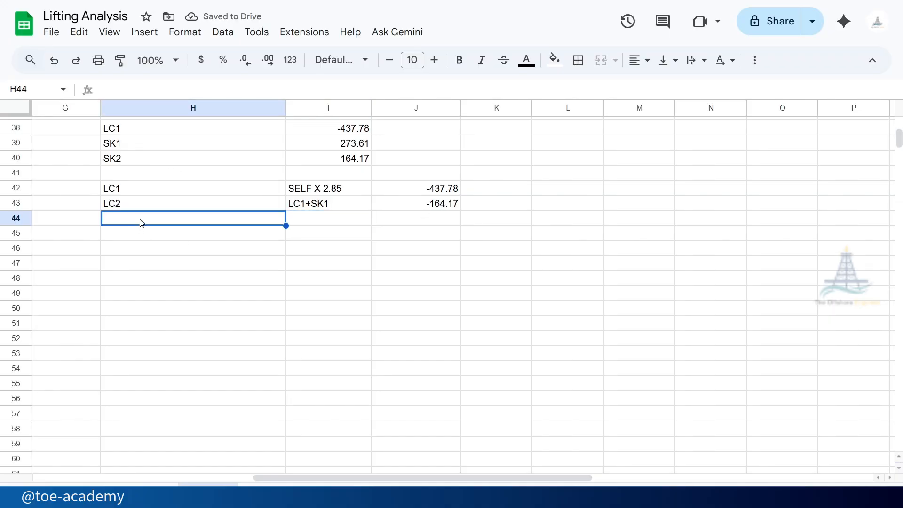
{"action": "type", "text": "LC3"}
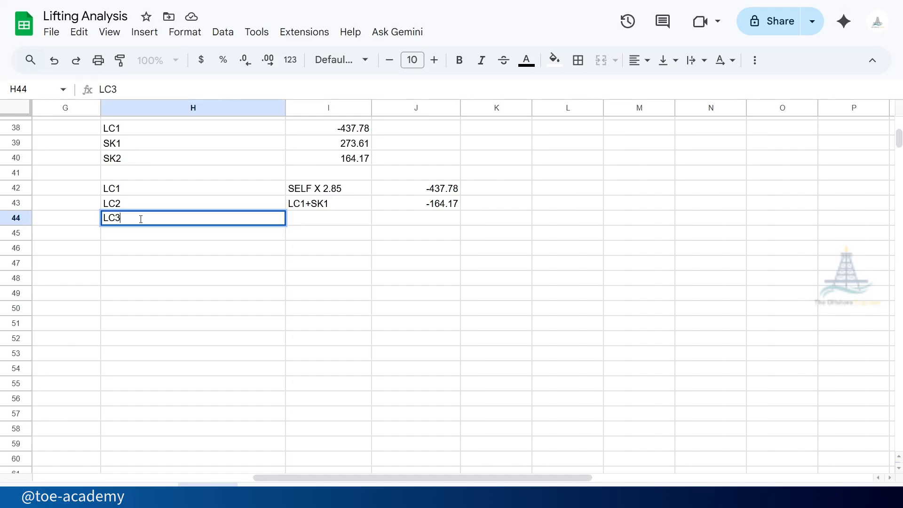
{"action": "left_click", "coordinate": [301, 222]}
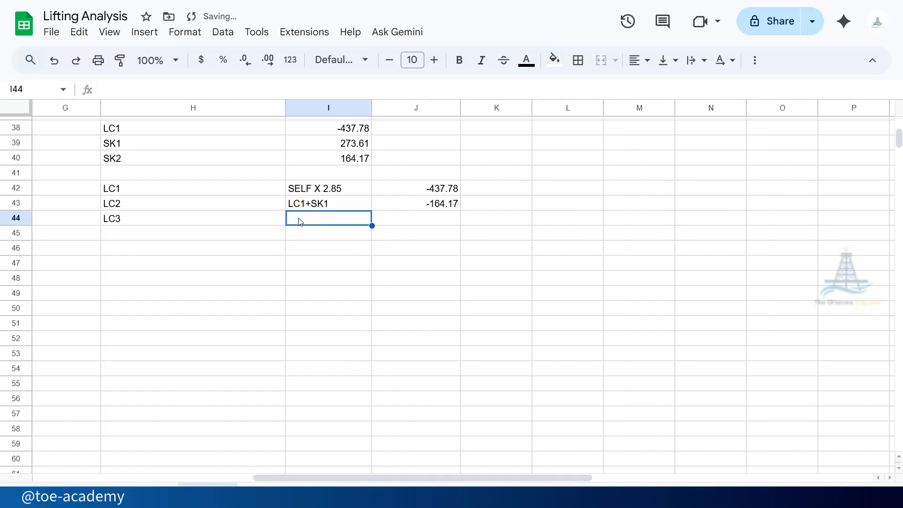
{"action": "type", "text": "LC1+"}
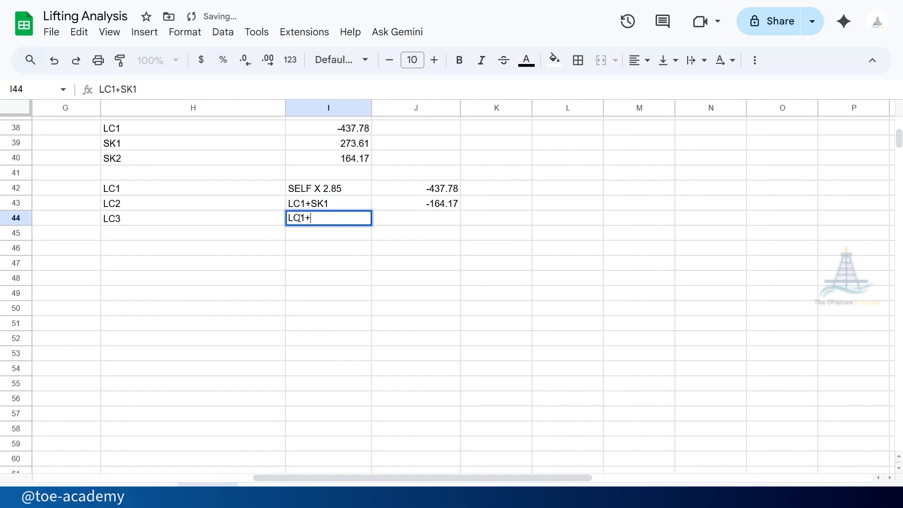
{"action": "type", "text": "SK2"}
{"action": "key", "text": "Return"}
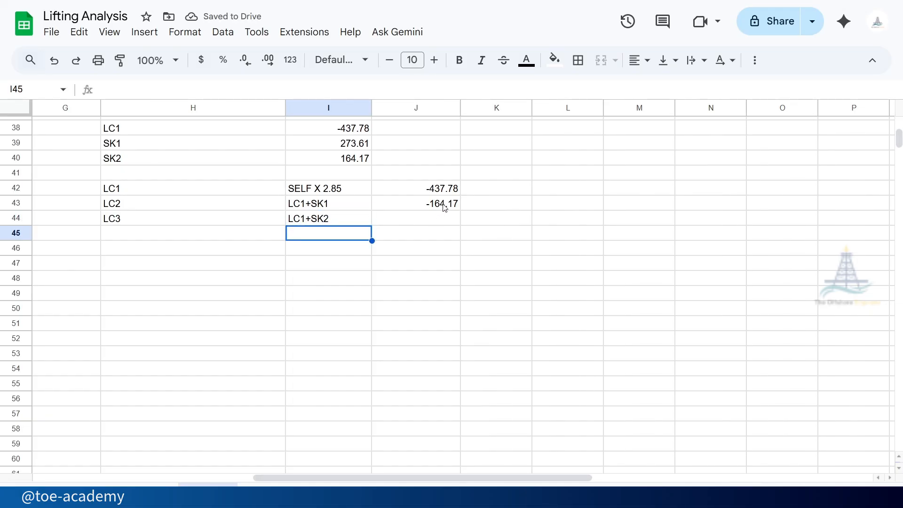
Calculate the LC3 force in cell J44 with the formula =I38+I40
{"action": "left_click", "coordinate": [443, 219]}
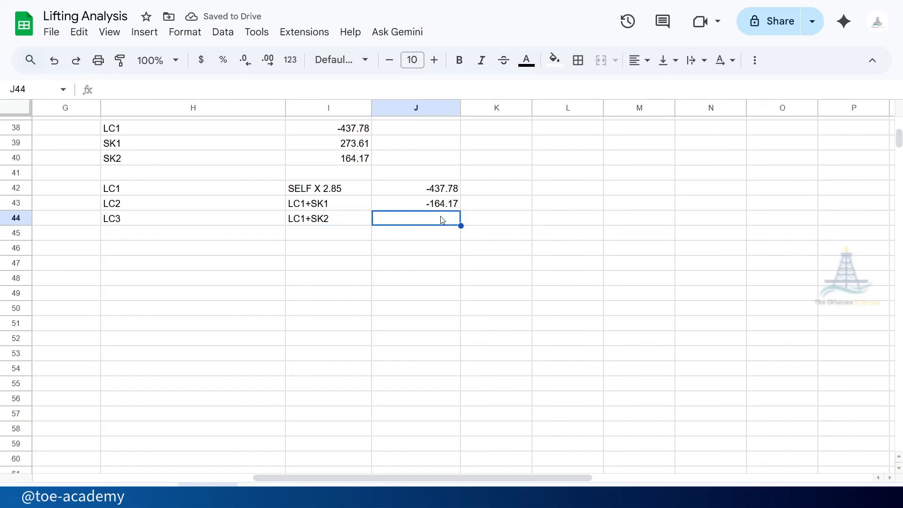
{"action": "type", "text": "="}
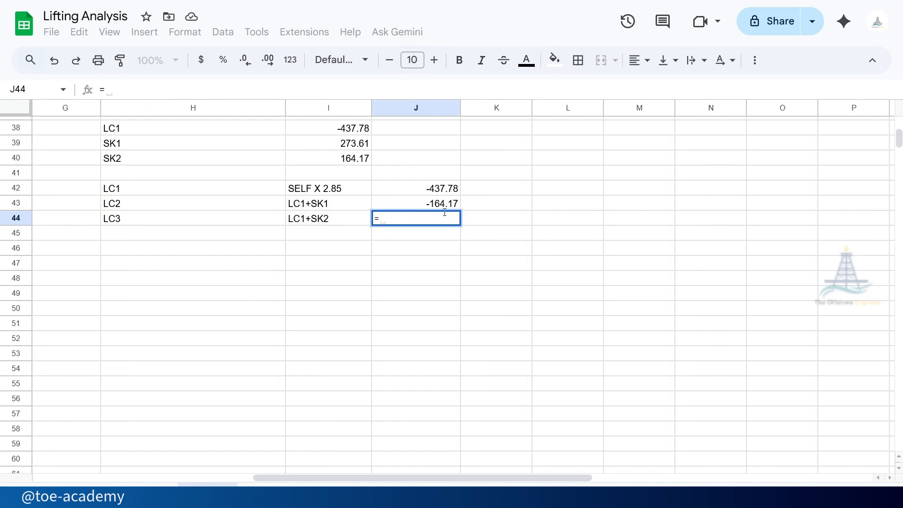
{"action": "left_click", "coordinate": [365, 135]}
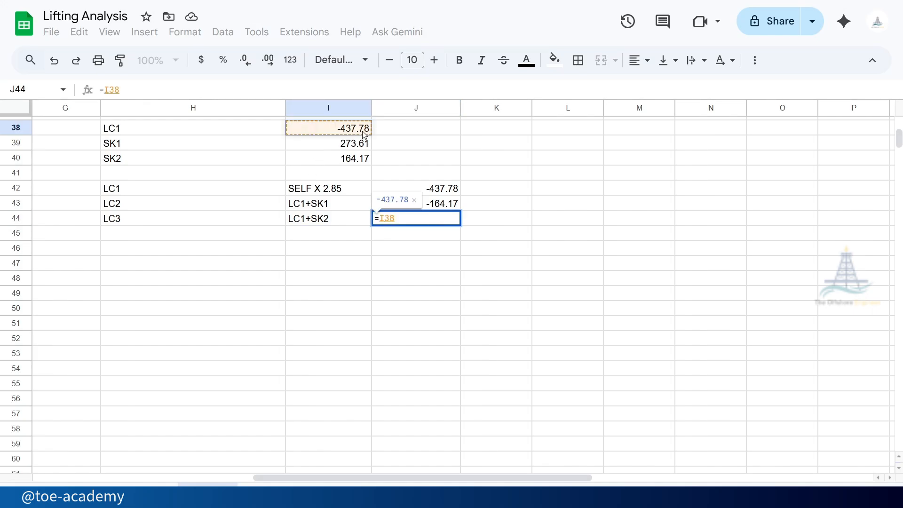
{"action": "type", "text": "+"}
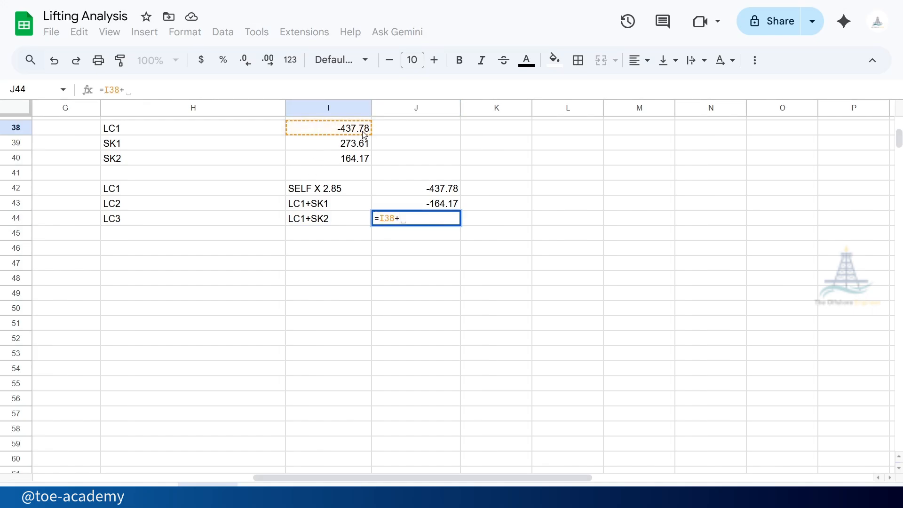
{"action": "left_click", "coordinate": [354, 162]}
{"action": "key", "text": "Return"}
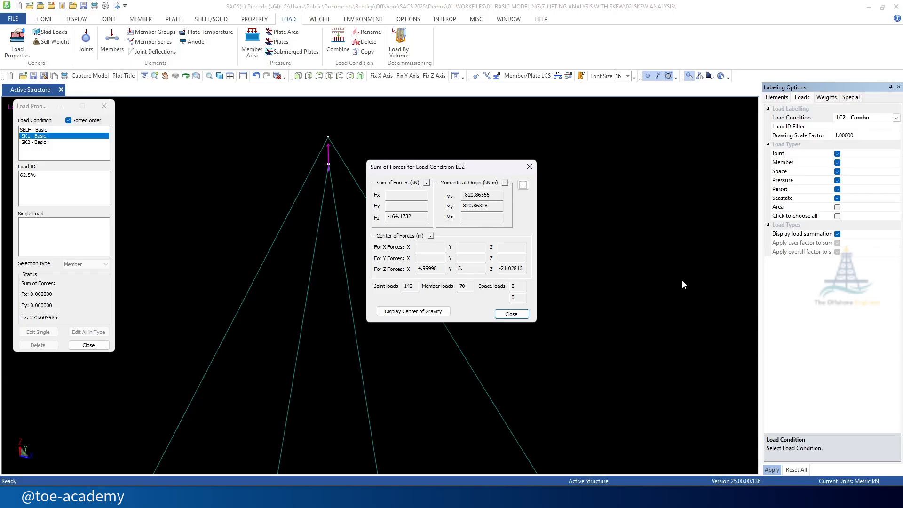
Switch to SACS Precede and check the vertical force sums of the LC2 and LC3 combinations, closing the load windows when done
{"action": "left_click_drag", "start_coordinate": [428, 219], "coordinate": [384, 221]}
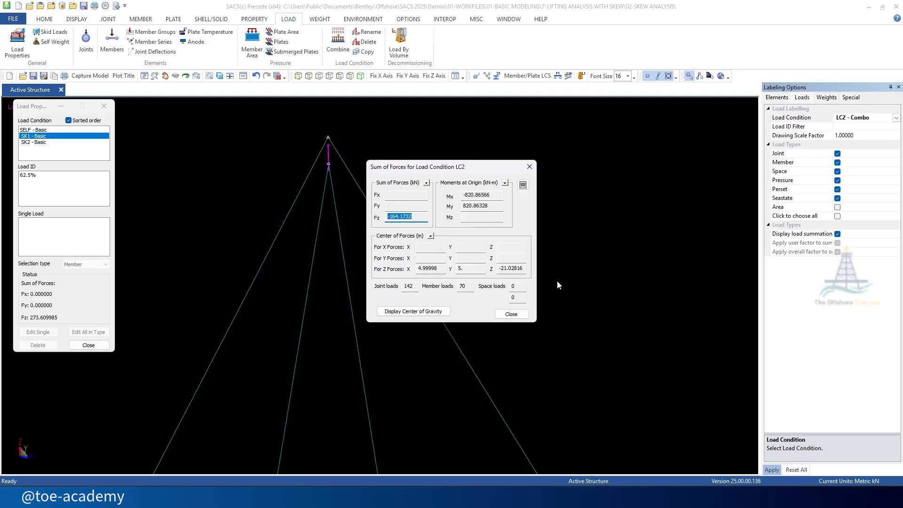
{"action": "left_click", "coordinate": [511, 314]}
{"action": "left_click", "coordinate": [897, 118]}
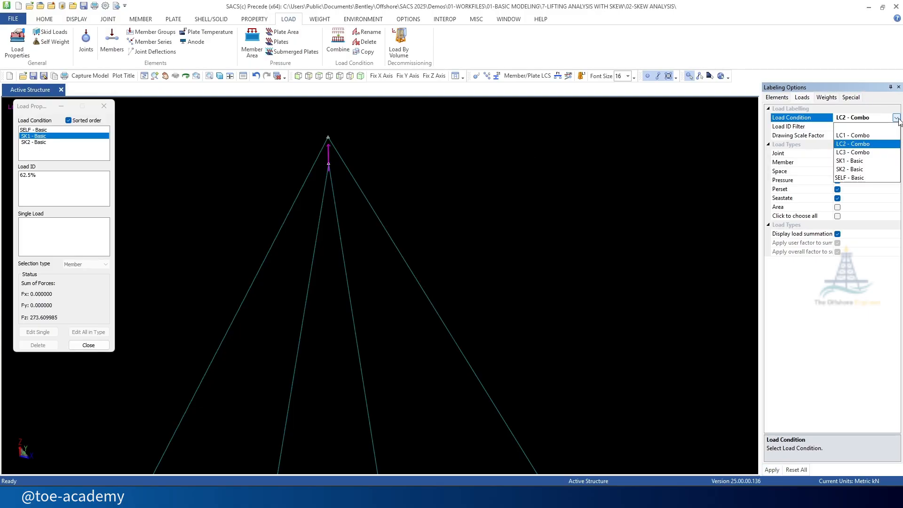
{"action": "left_click", "coordinate": [853, 152]}
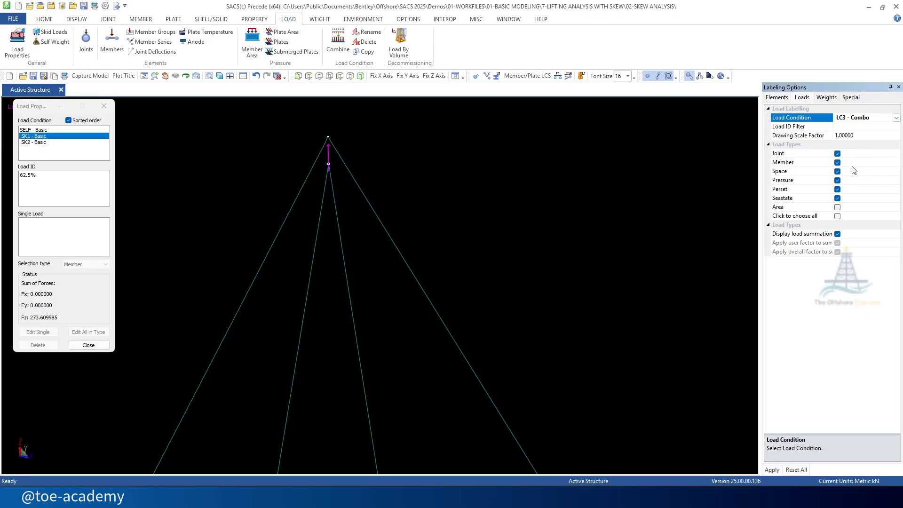
{"action": "left_click", "coordinate": [773, 469]}
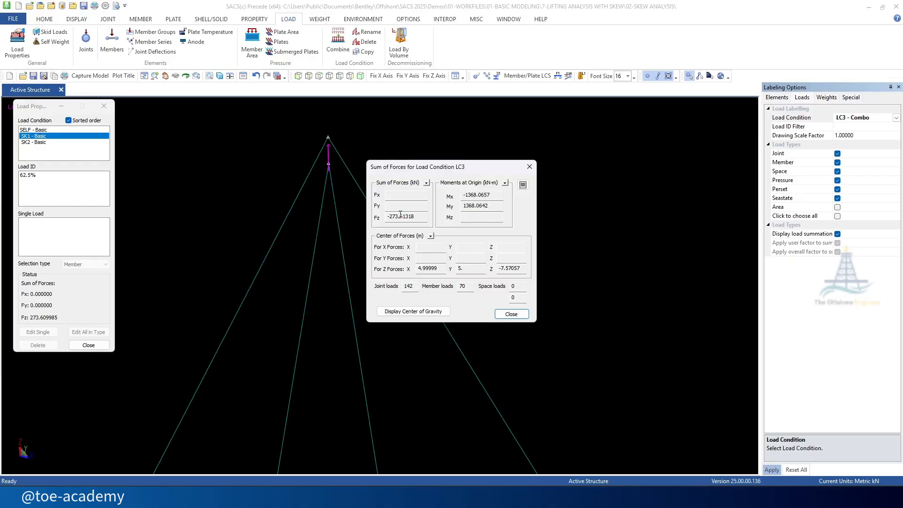
{"action": "left_click", "coordinate": [512, 315]}
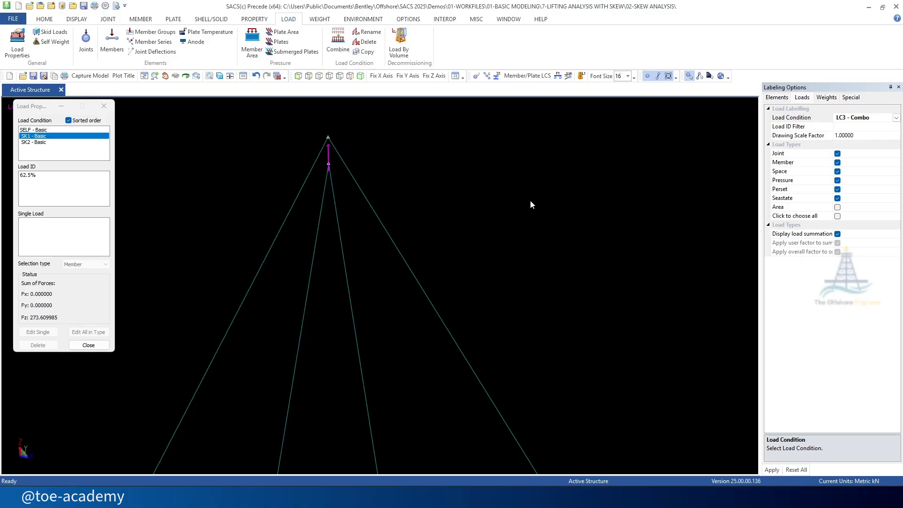
{"action": "scroll", "coordinate": [290, 138], "scroll_direction": "down", "scroll_amount": 3}
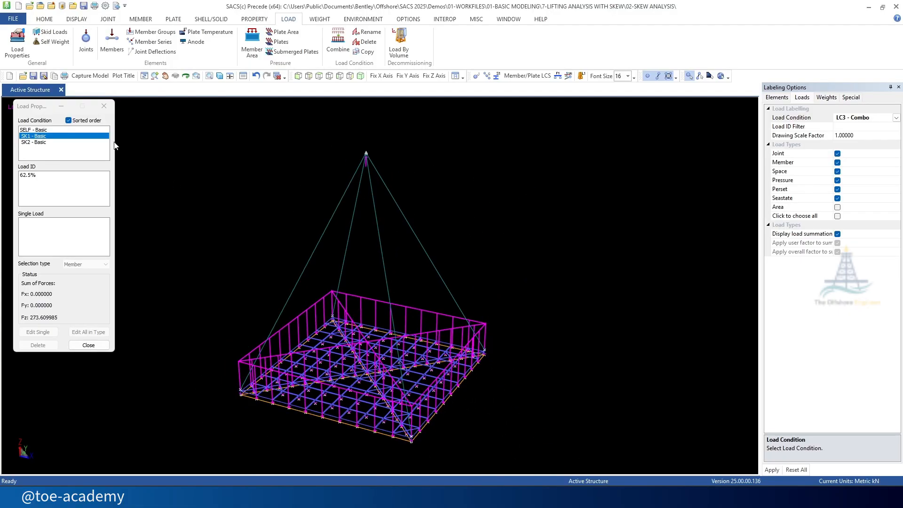
{"action": "left_click", "coordinate": [104, 106]}
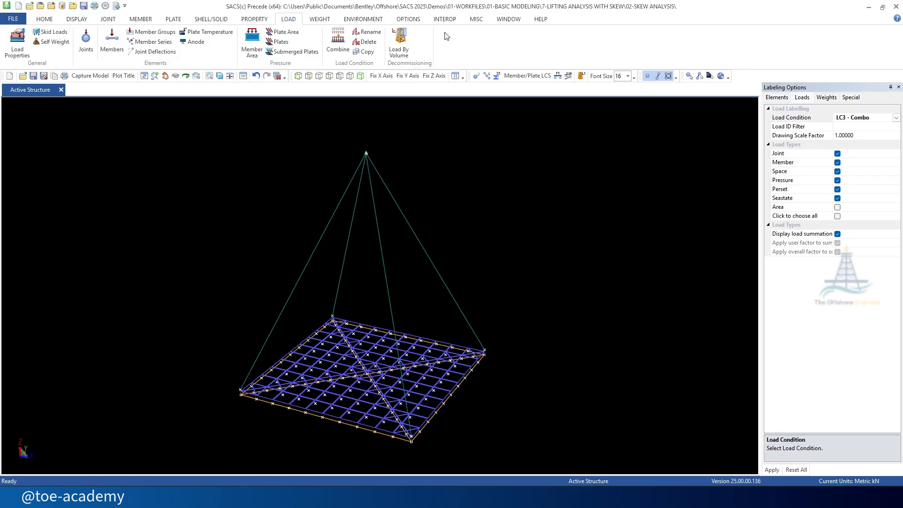
Reset the load condition selection and apply the LC2 and LC3 combinations as the selected load conditions
{"action": "left_click", "coordinate": [408, 18]}
{"action": "left_click", "coordinate": [71, 32]}
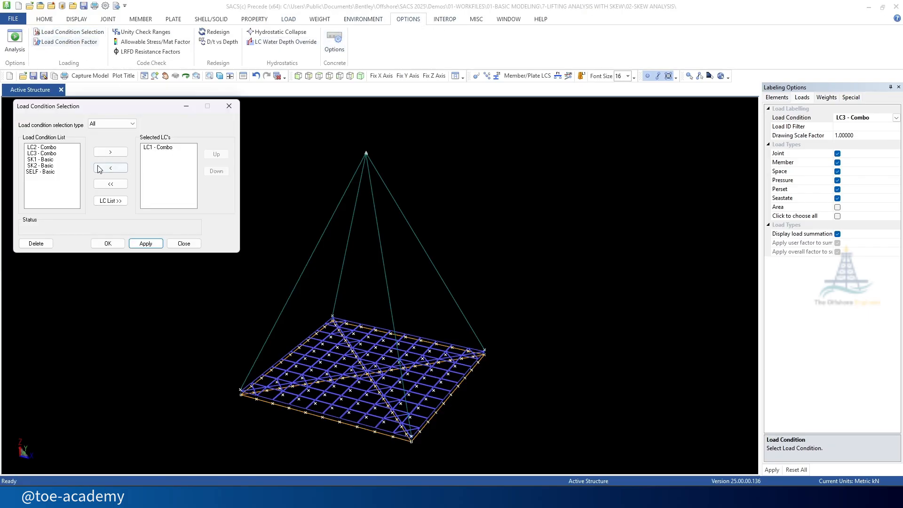
{"action": "left_click", "coordinate": [111, 183]}
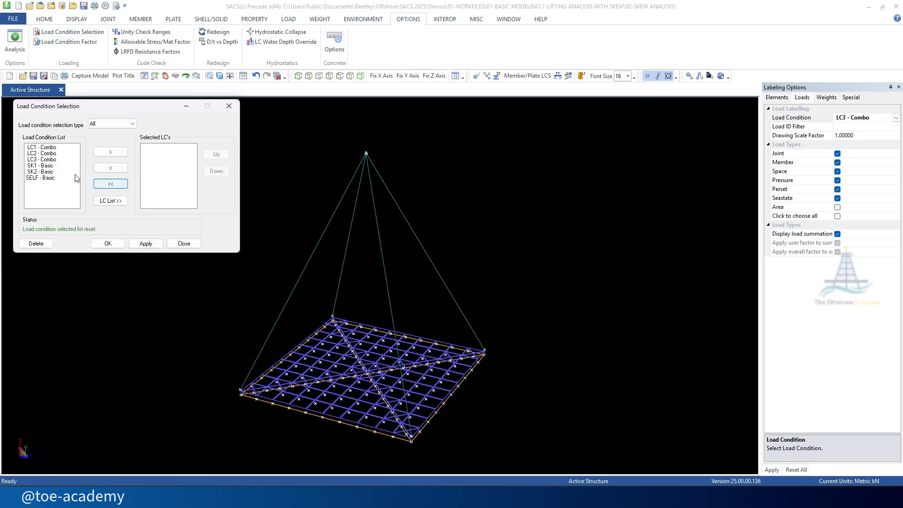
{"action": "left_click", "coordinate": [47, 154]}
{"action": "left_click", "coordinate": [55, 160], "text": "shift"}
{"action": "left_click", "coordinate": [111, 152]}
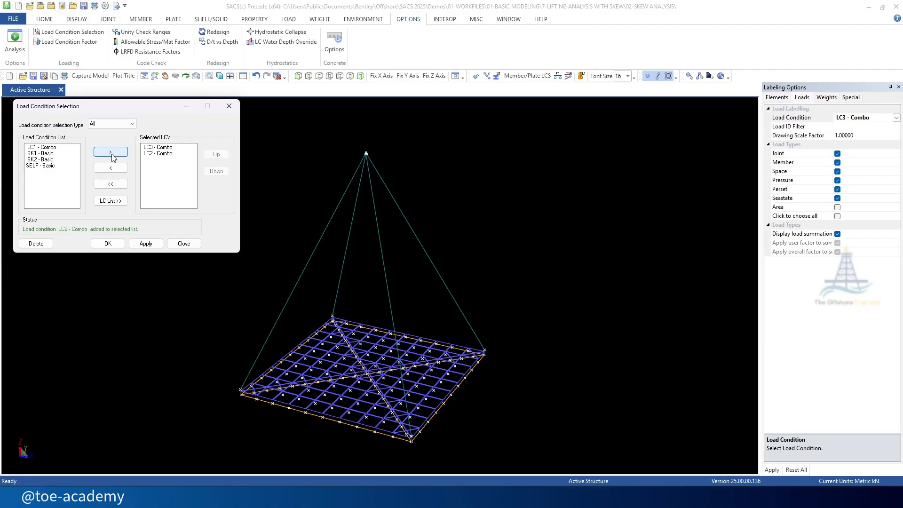
{"action": "left_click", "coordinate": [146, 243]}
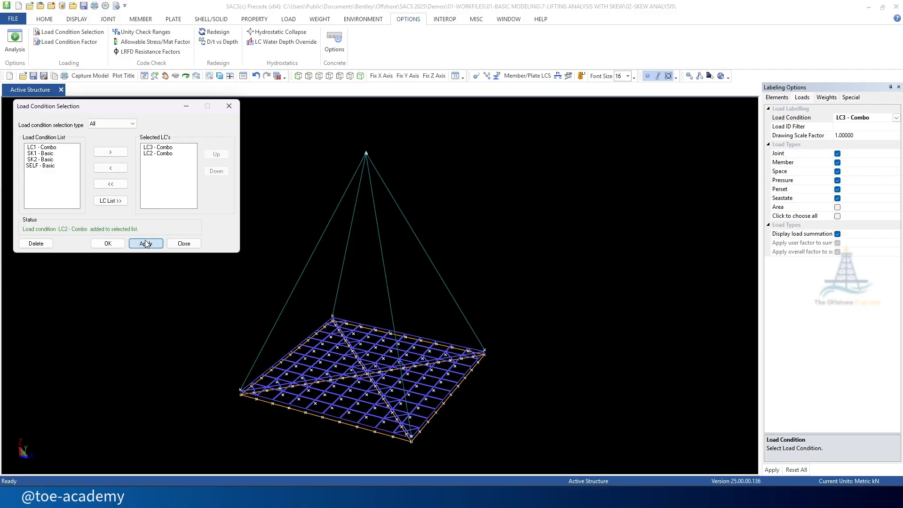
{"action": "left_click", "coordinate": [182, 243]}
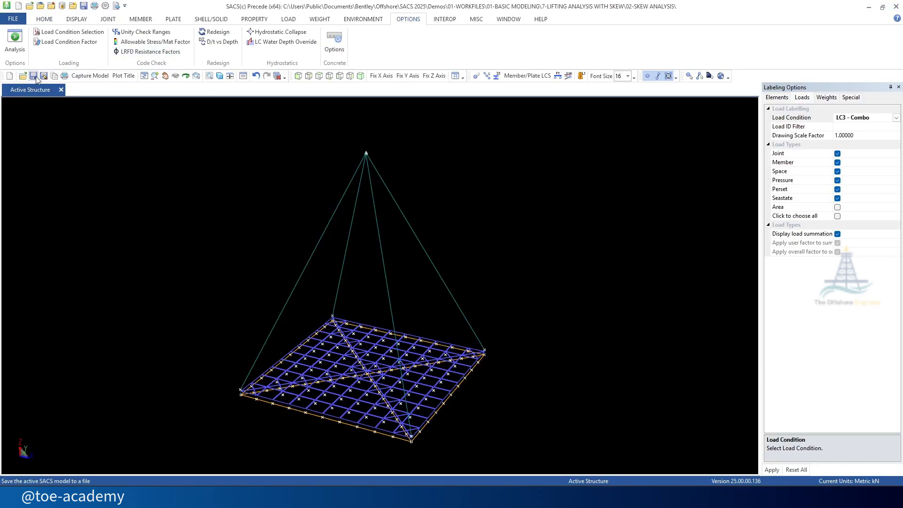
Close Precede and change the SACS working folder to 02-SKEW ANALYSIS
{"action": "left_click", "coordinate": [896, 7]}
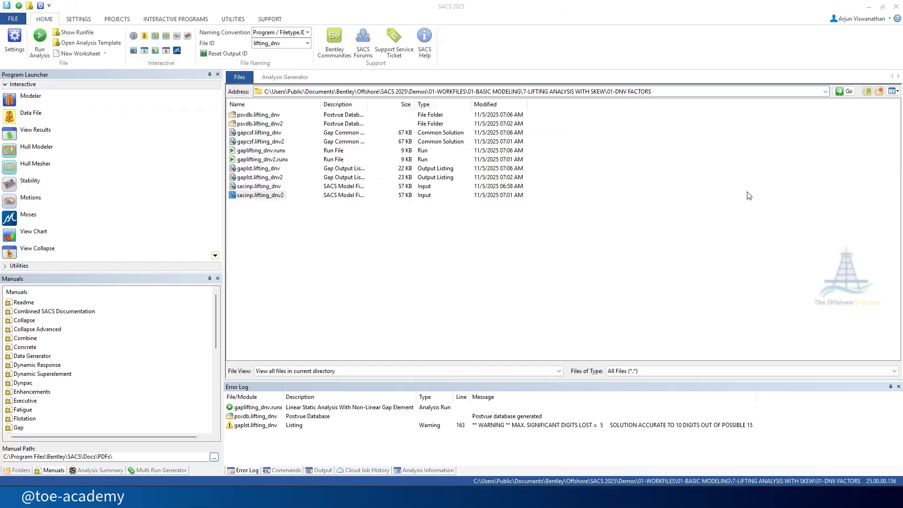
{"action": "left_click", "coordinate": [300, 79]}
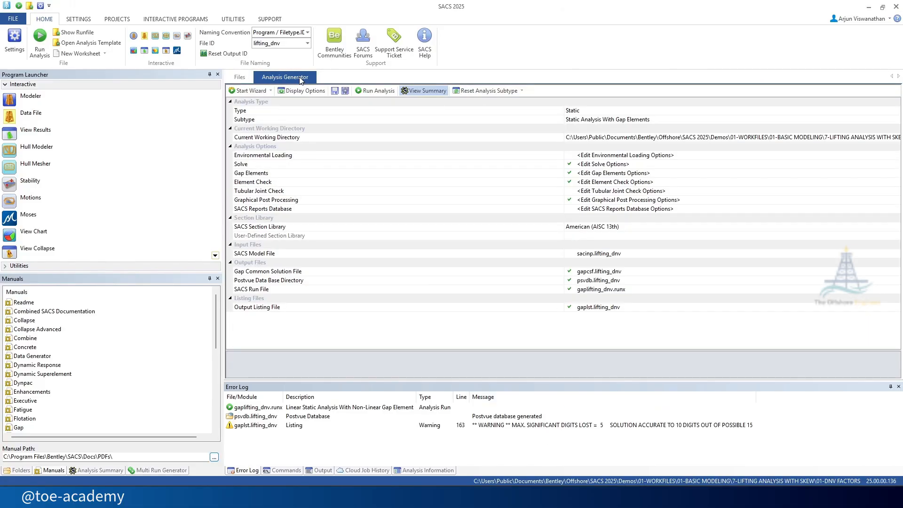
{"action": "left_click", "coordinate": [239, 77]}
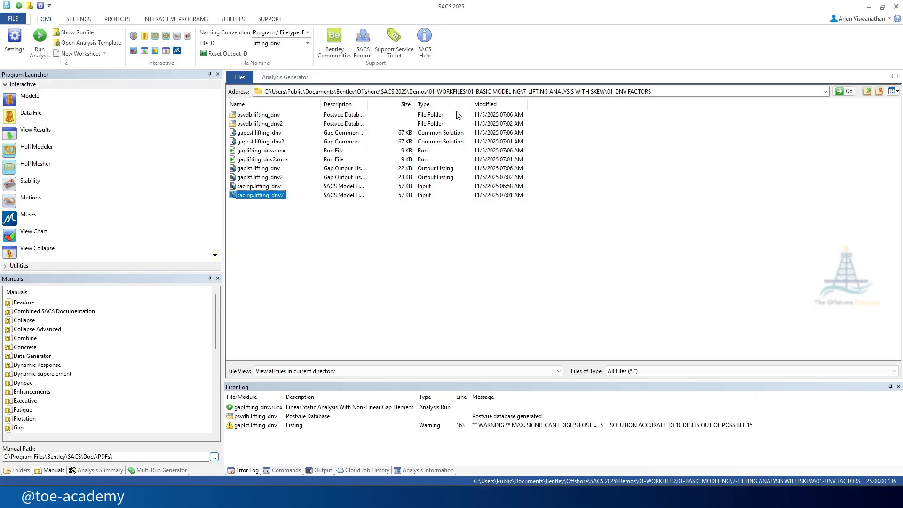
{"action": "left_click", "coordinate": [867, 92]}
{"action": "double_click", "coordinate": [263, 133]}
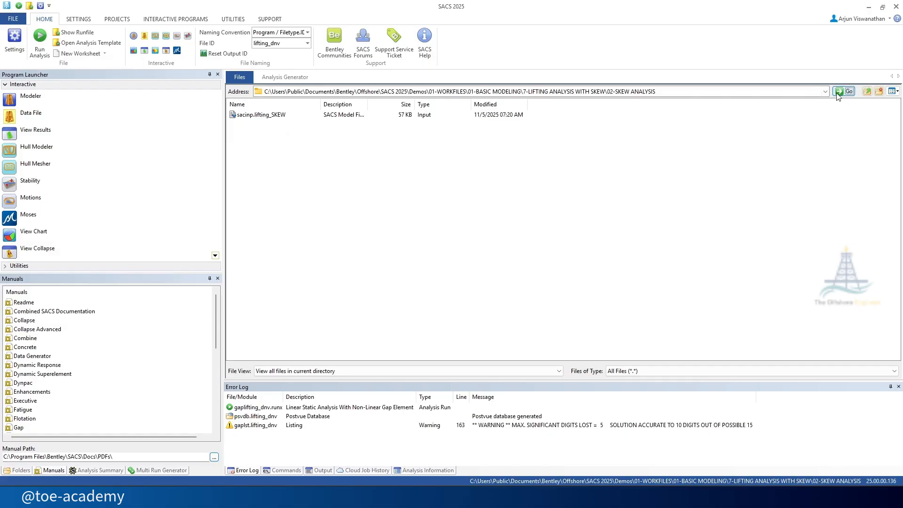
Set the analysis's SACS model file to sacinp.lifting_SKEW and update its current working directory to the 02-SKEW ANALYSIS folder
{"action": "left_click", "coordinate": [279, 78]}
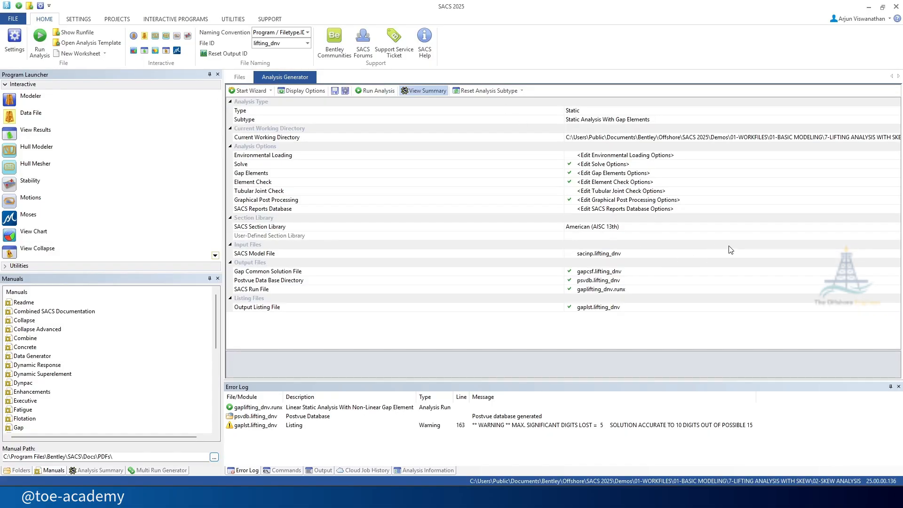
{"action": "left_click", "coordinate": [753, 244]}
{"action": "left_click", "coordinate": [843, 254]}
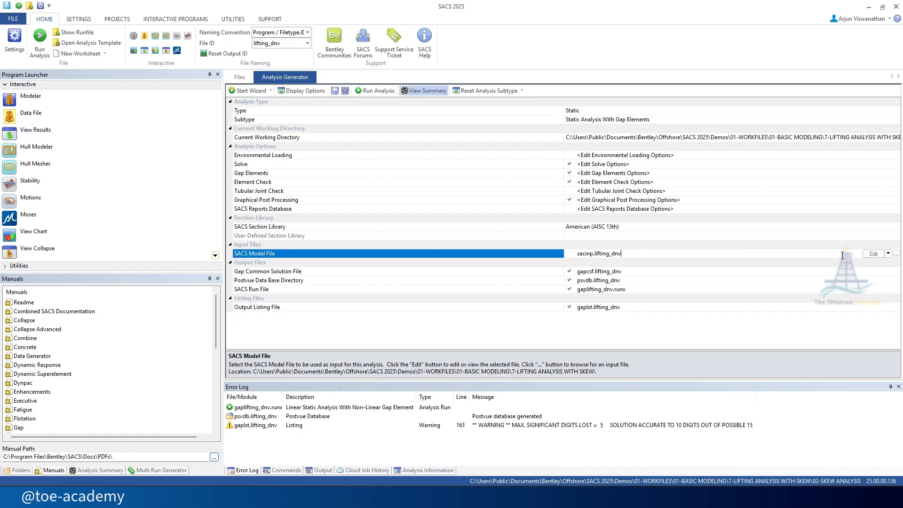
{"action": "left_click", "coordinate": [897, 254]}
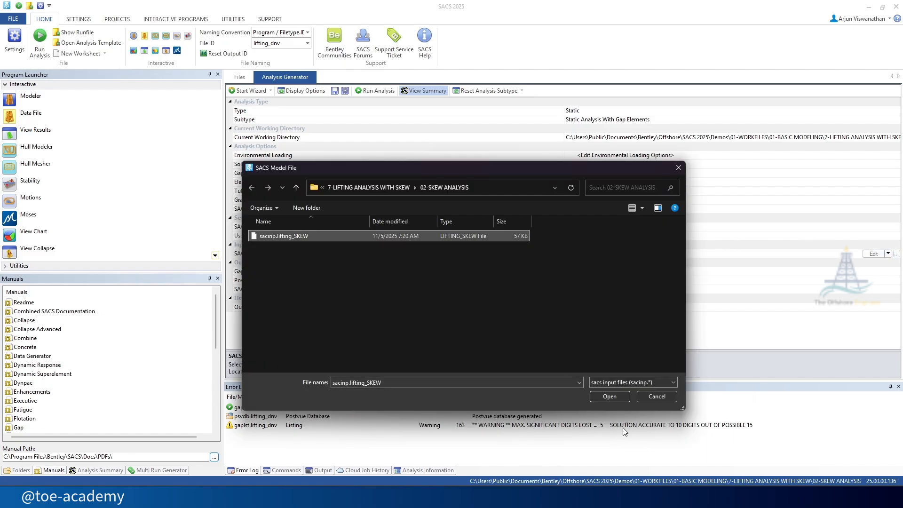
{"action": "left_click", "coordinate": [610, 397]}
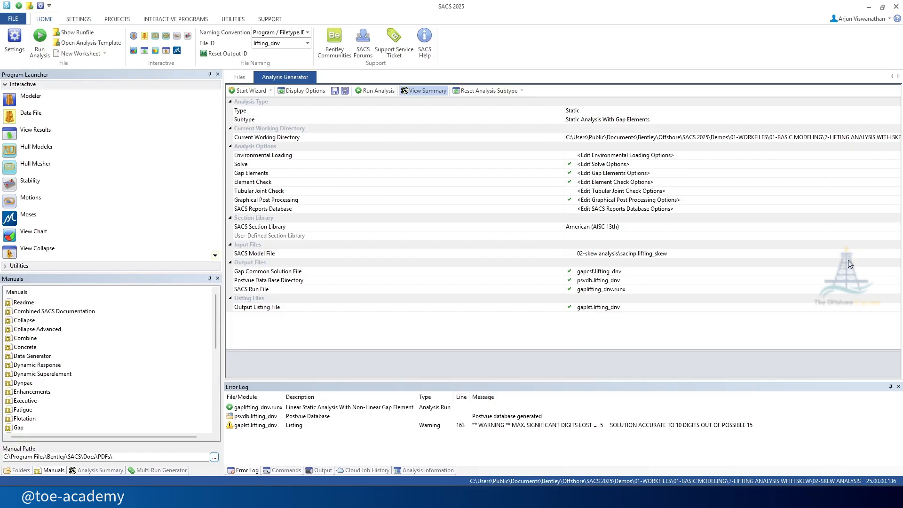
{"action": "left_click", "coordinate": [845, 142]}
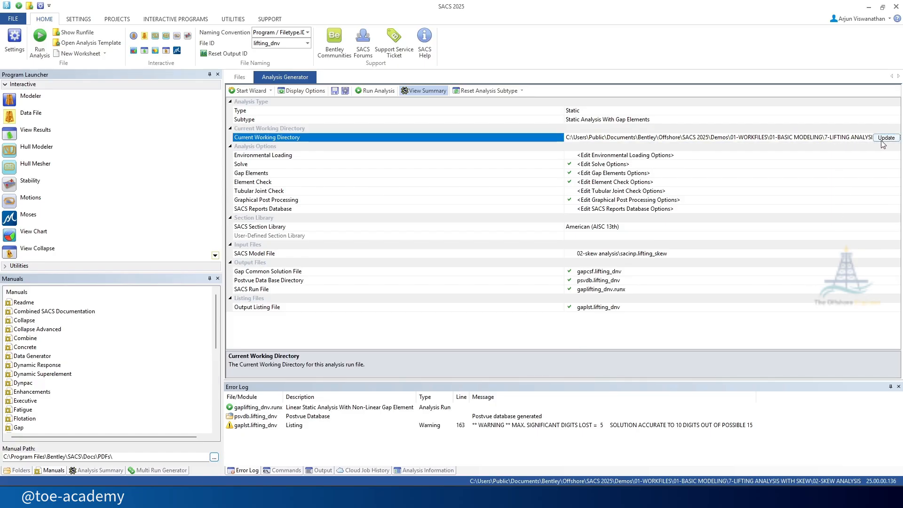
Open the skew model file in Datagen, check its LCSEL load case selection line, and close it
{"action": "left_click", "coordinate": [878, 257]}
{"action": "left_click", "coordinate": [888, 254]}
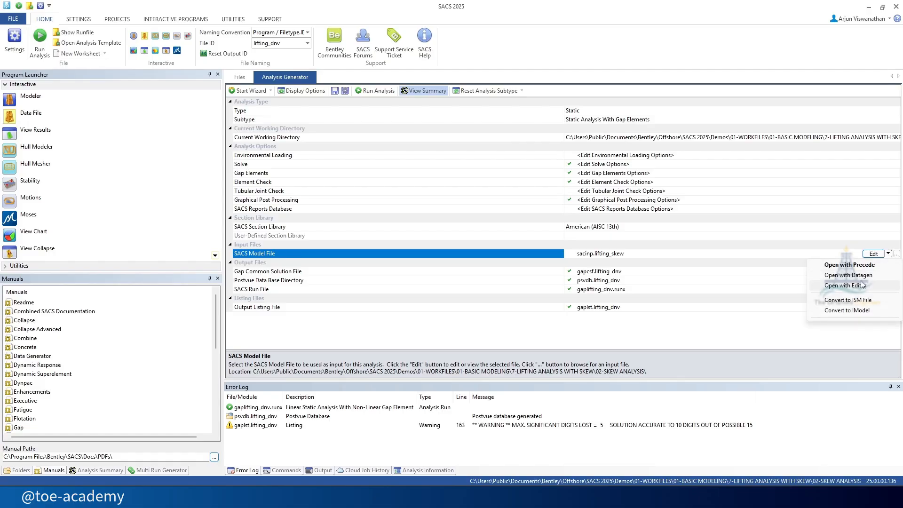
{"action": "left_click", "coordinate": [863, 281]}
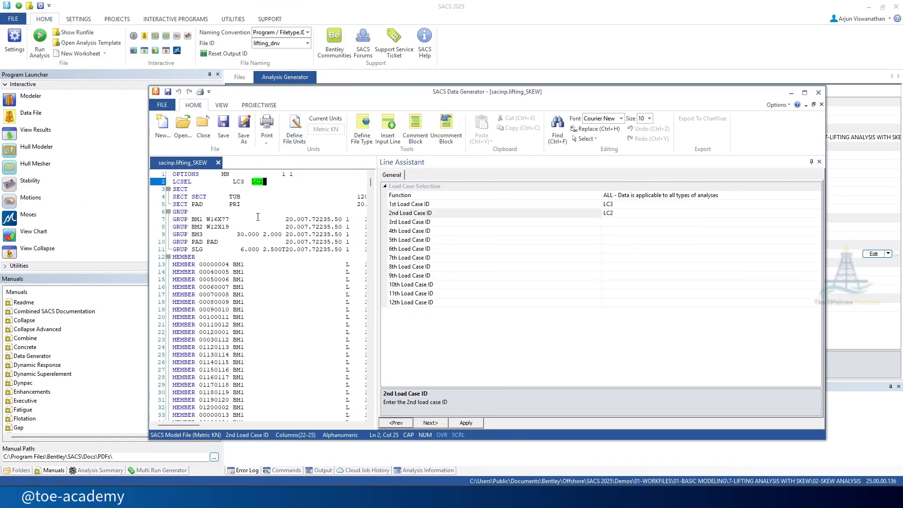
{"action": "left_click", "coordinate": [818, 93]}
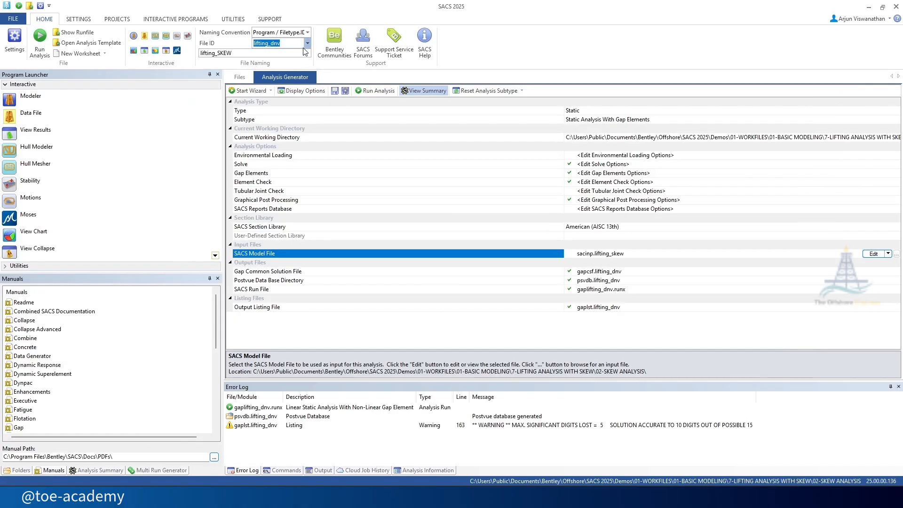
Set the file ID for the analysis outputs to lifting_SKEW
{"action": "left_click", "coordinate": [234, 54]}
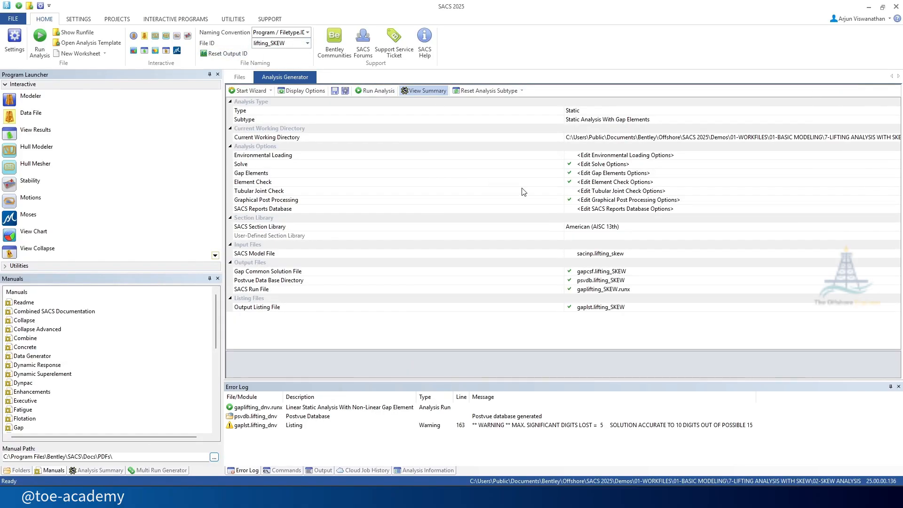
Run the skew lifting analysis and check the code criteria in its Element Check options without changing them
{"action": "left_click", "coordinate": [368, 91]}
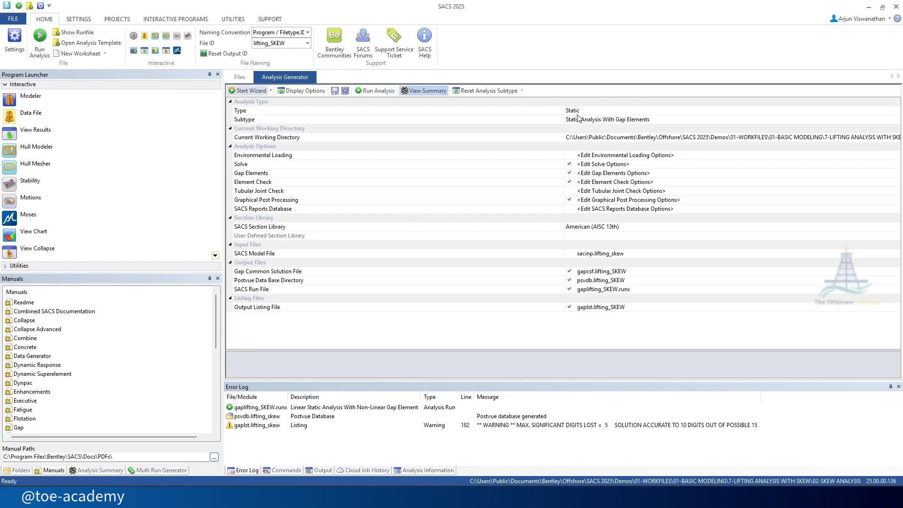
{"action": "left_click", "coordinate": [613, 183]}
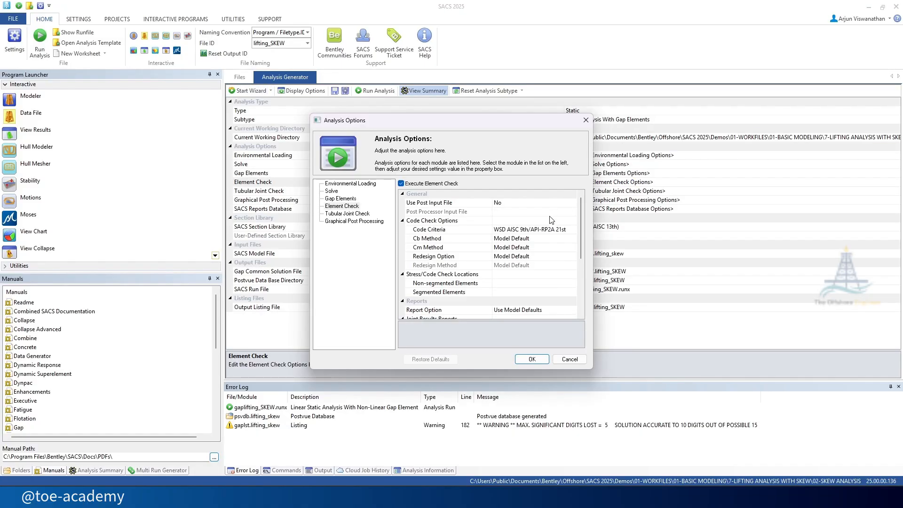
{"action": "left_click", "coordinate": [586, 120]}
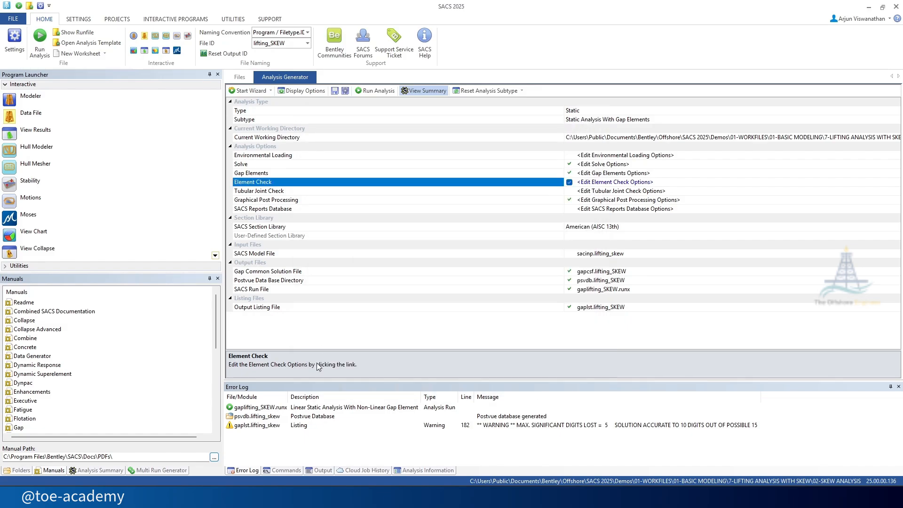
Open the skew run's Postvue database and label the members with their Max Combined UC
{"action": "left_click", "coordinate": [250, 417]}
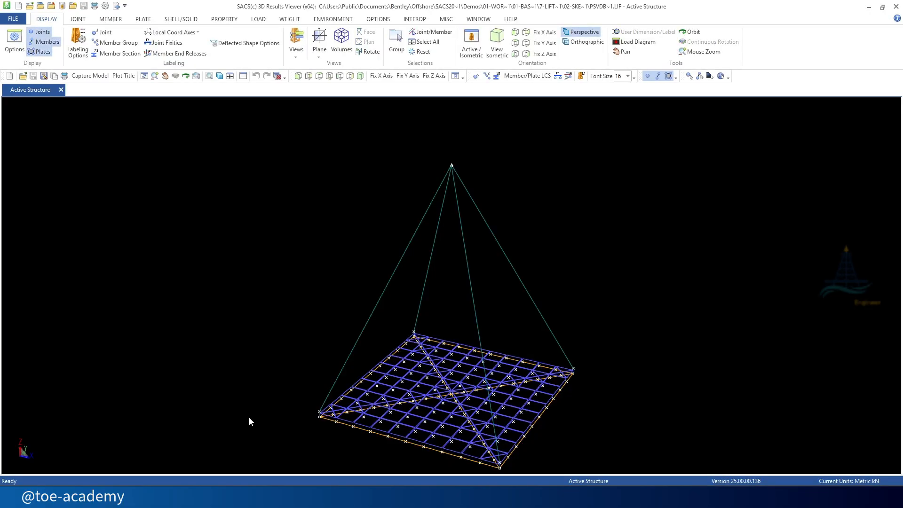
{"action": "left_click", "coordinate": [77, 44]}
{"action": "left_click", "coordinate": [868, 118]}
{"action": "left_click", "coordinate": [896, 118]}
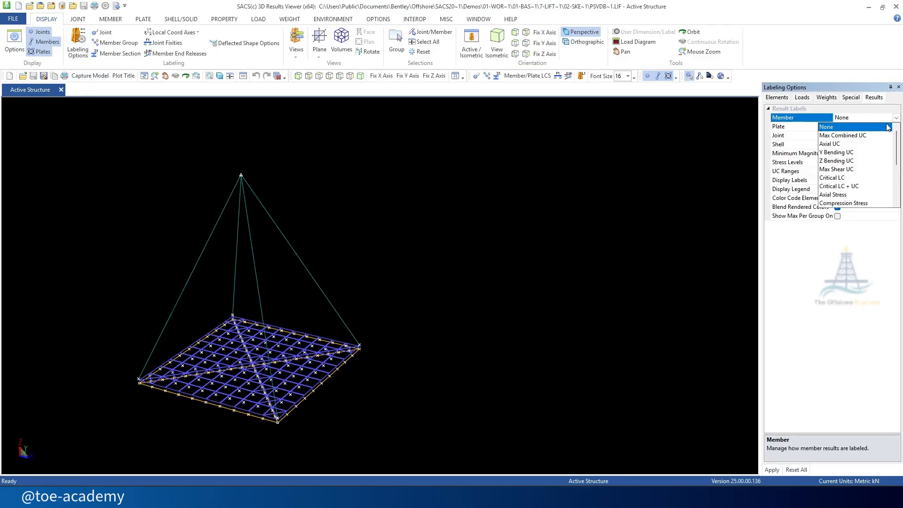
{"action": "left_click", "coordinate": [878, 136]}
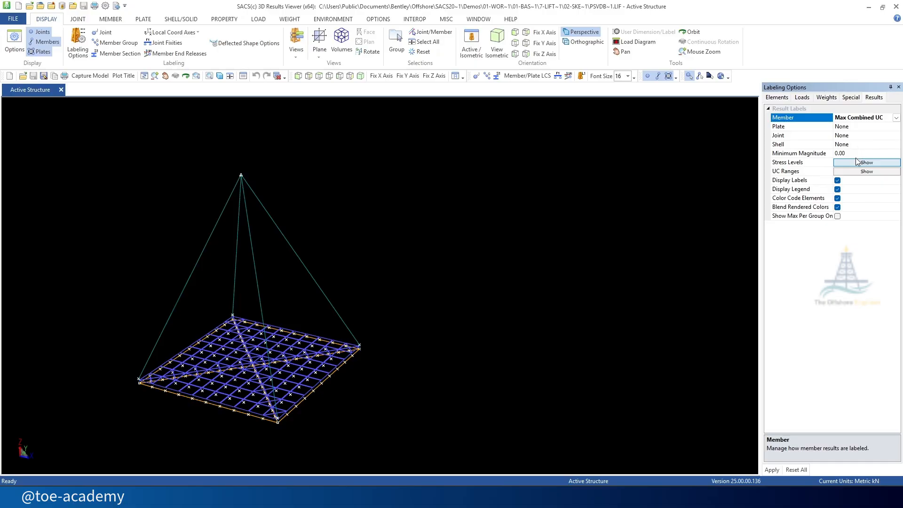
{"action": "left_click", "coordinate": [772, 470]}
Examine the combined UC labels on the deck members, corner lifting points and slings, and clear the result labels
{"action": "scroll", "coordinate": [320, 319], "scroll_direction": "up", "scroll_amount": 5}
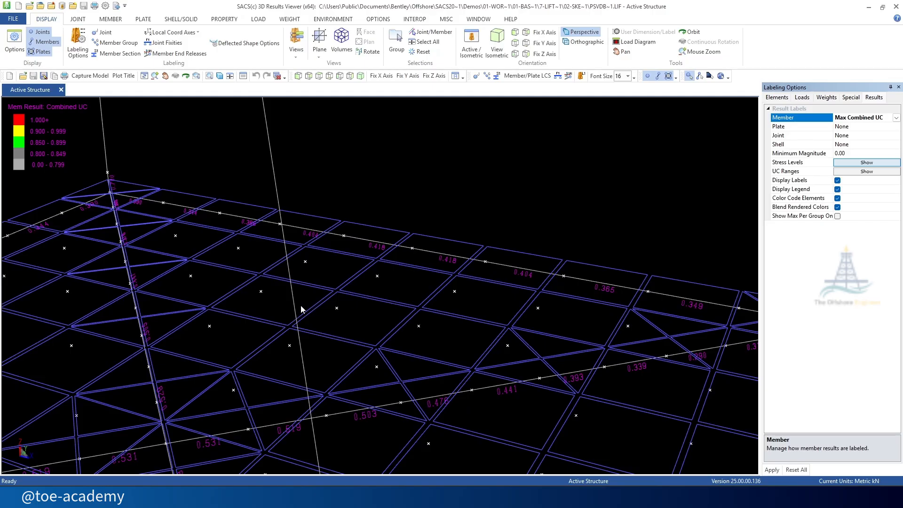
{"action": "scroll", "coordinate": [252, 199], "scroll_direction": "down", "scroll_amount": 6}
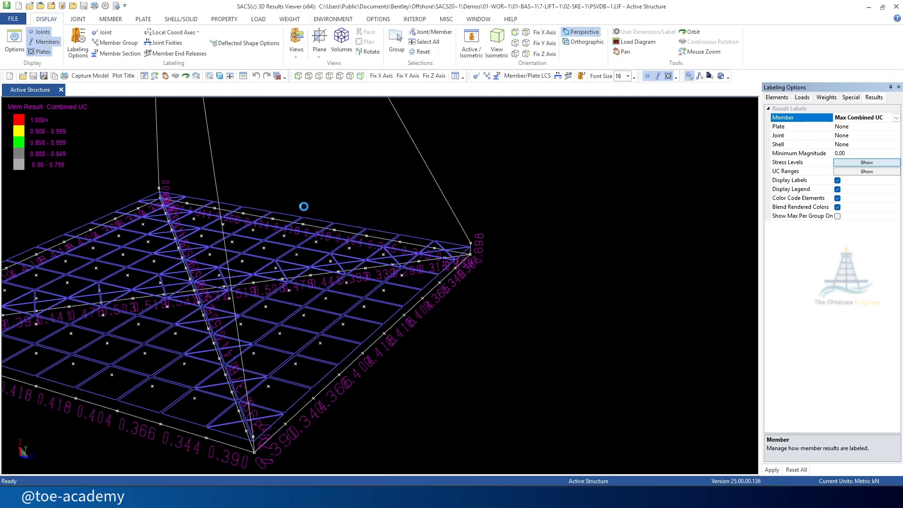
{"action": "scroll", "coordinate": [188, 205], "scroll_direction": "up", "scroll_amount": 3}
{"action": "scroll", "coordinate": [176, 197], "scroll_direction": "down", "scroll_amount": 5}
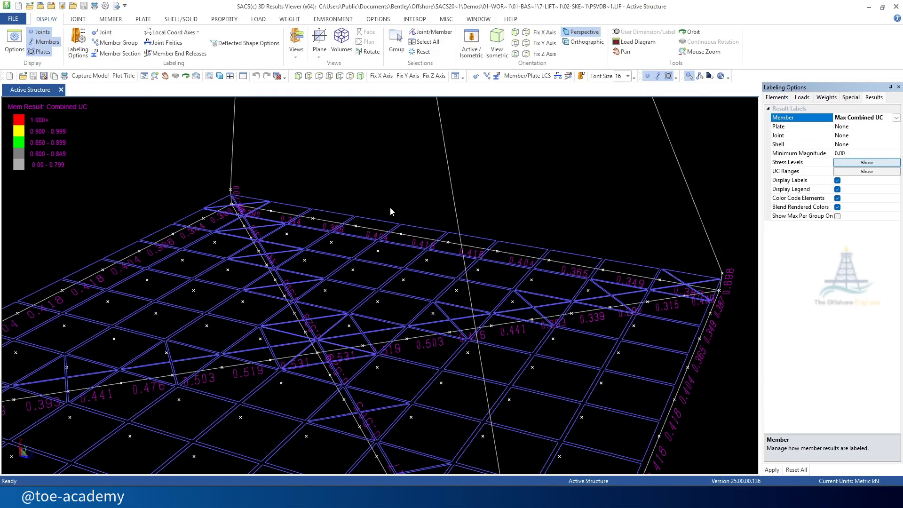
{"action": "scroll", "coordinate": [248, 322], "scroll_direction": "up", "scroll_amount": 3}
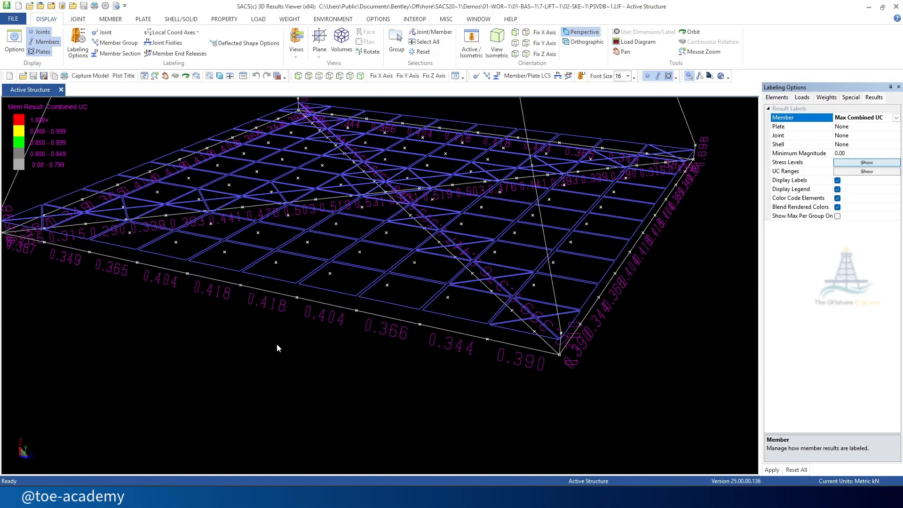
{"action": "scroll", "coordinate": [329, 238], "scroll_direction": "up", "scroll_amount": 4}
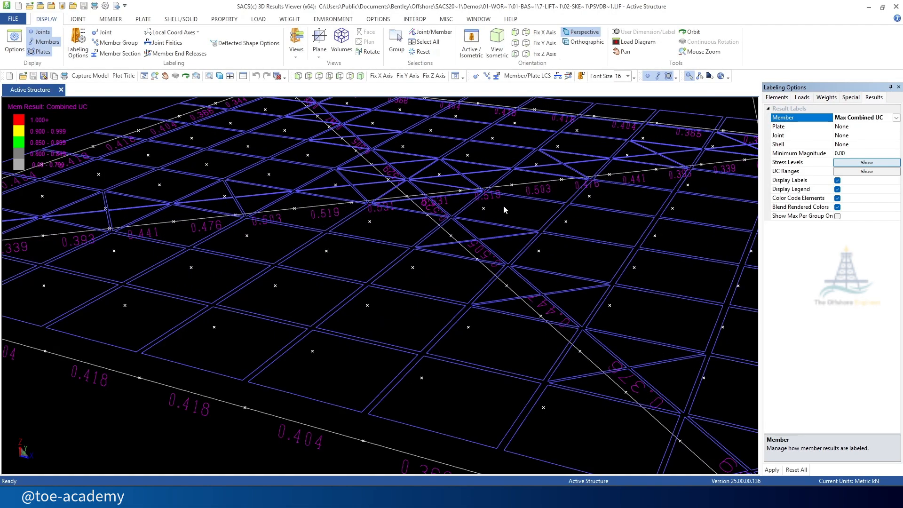
{"action": "mouse_move", "coordinate": [504, 207]}
{"action": "scroll", "coordinate": [351, 335], "scroll_direction": "down", "scroll_amount": 6}
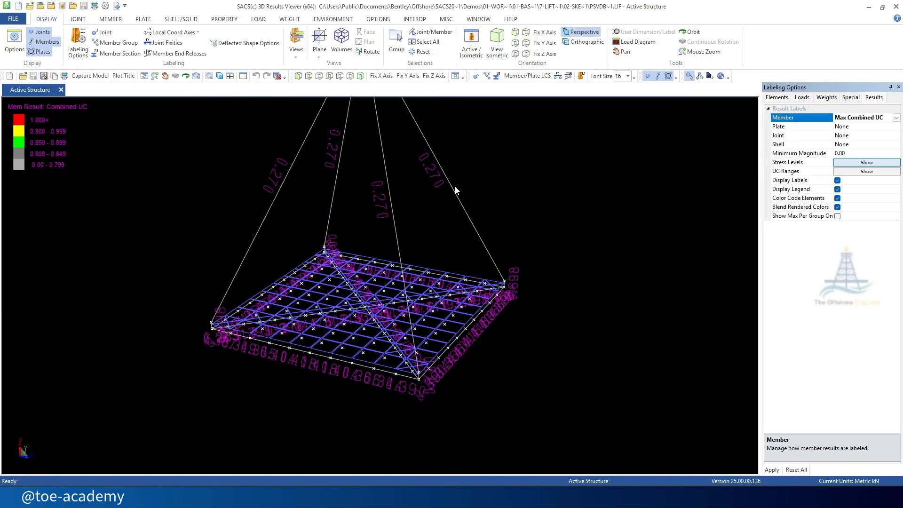
{"action": "scroll", "coordinate": [511, 287], "scroll_direction": "up", "scroll_amount": 5}
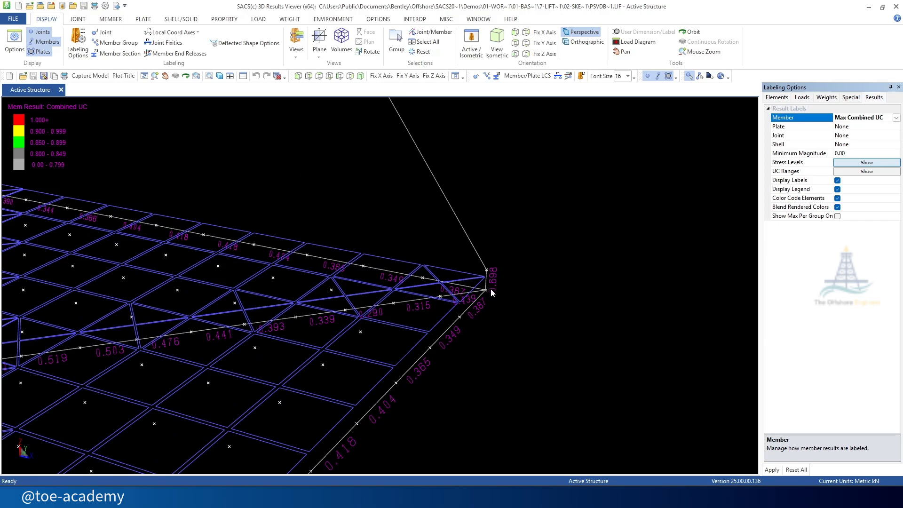
{"action": "scroll", "coordinate": [492, 292], "scroll_direction": "down", "scroll_amount": 5}
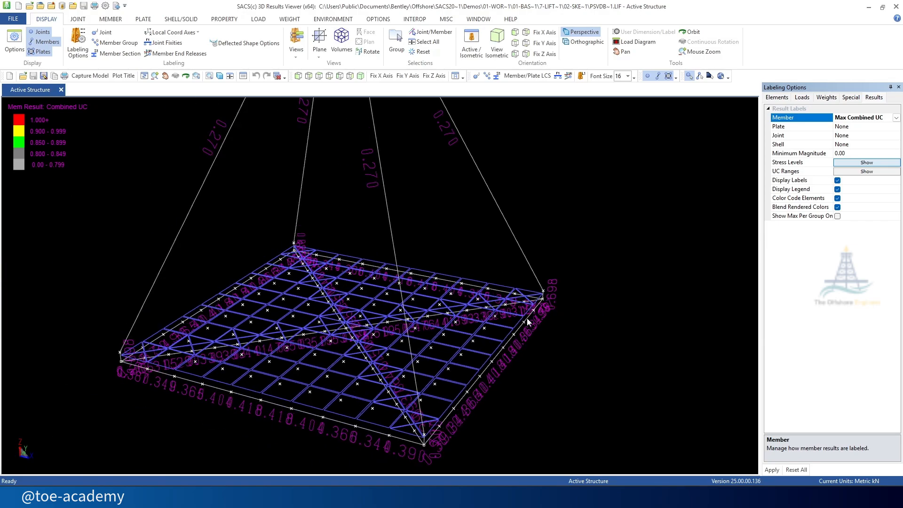
{"action": "scroll", "coordinate": [528, 322], "scroll_direction": "down", "scroll_amount": 3}
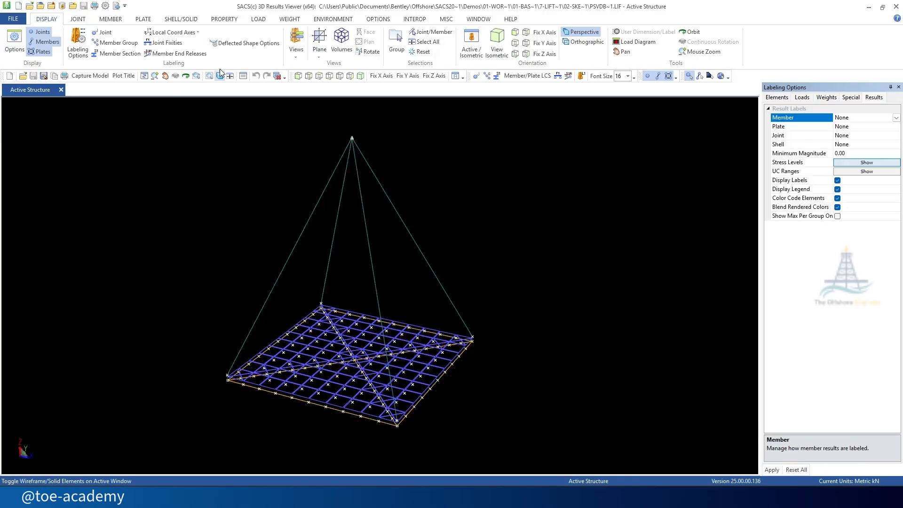
Animate the deflected shape for load case LC2 with 30 steps per cycle
{"action": "left_click", "coordinate": [245, 47]}
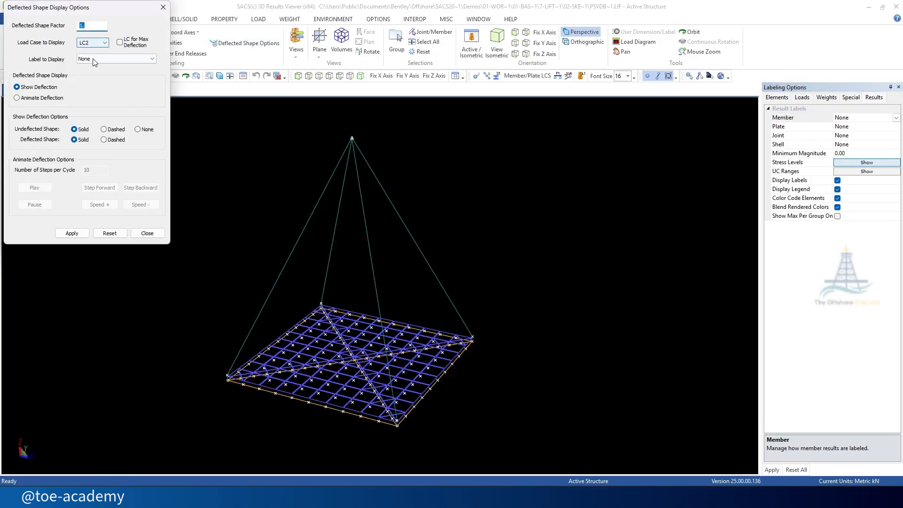
{"action": "left_click_drag", "start_coordinate": [40, 8], "coordinate": [43, 115]}
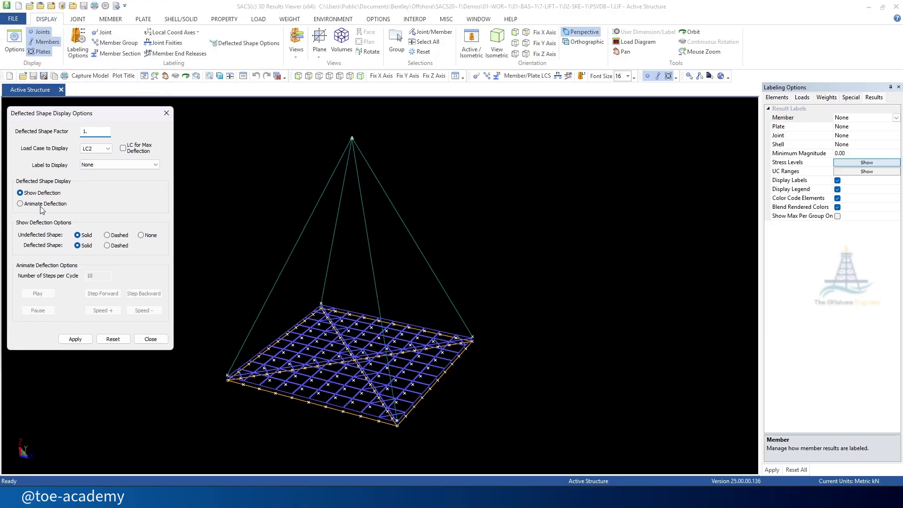
{"action": "left_click", "coordinate": [41, 204]}
{"action": "left_click_drag", "start_coordinate": [94, 276], "coordinate": [69, 278]}
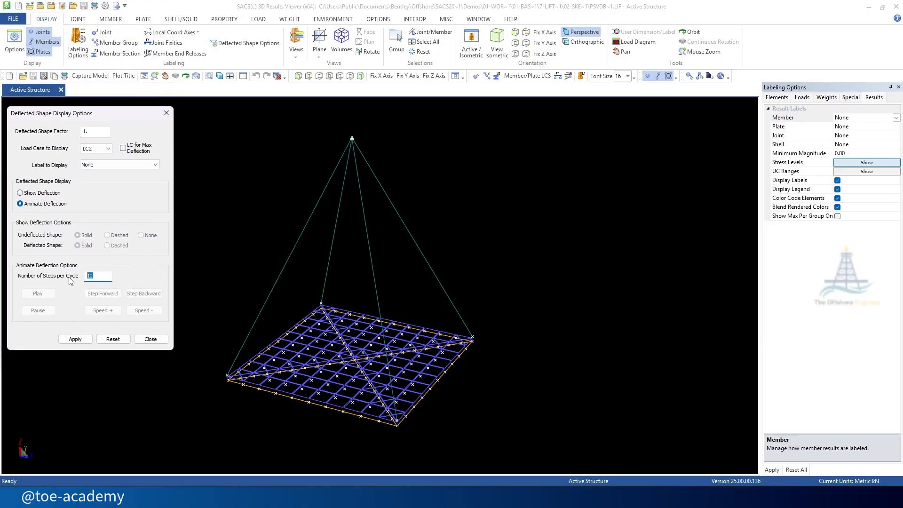
{"action": "type", "text": "3"}
{"action": "left_click", "coordinate": [62, 342]}
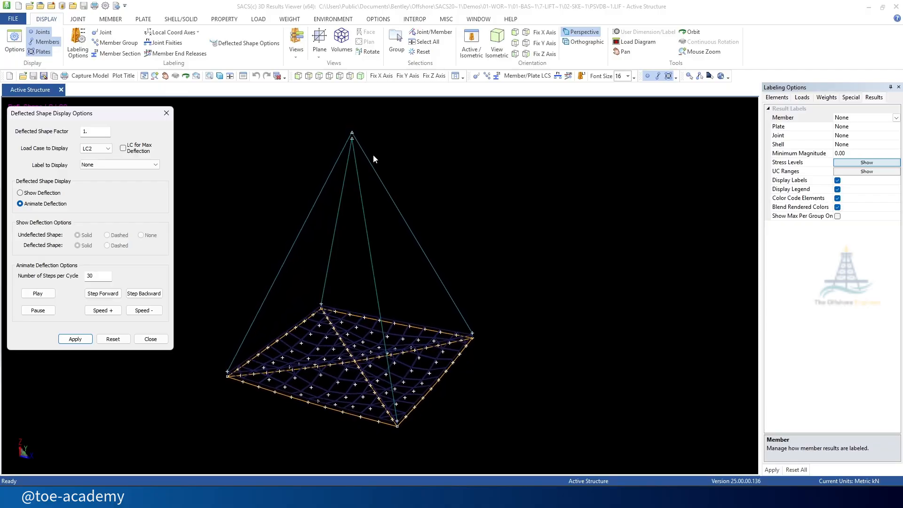
Animate the deflected shape for load case LC3 and close the deflected shape options
{"action": "left_click", "coordinate": [108, 149]}
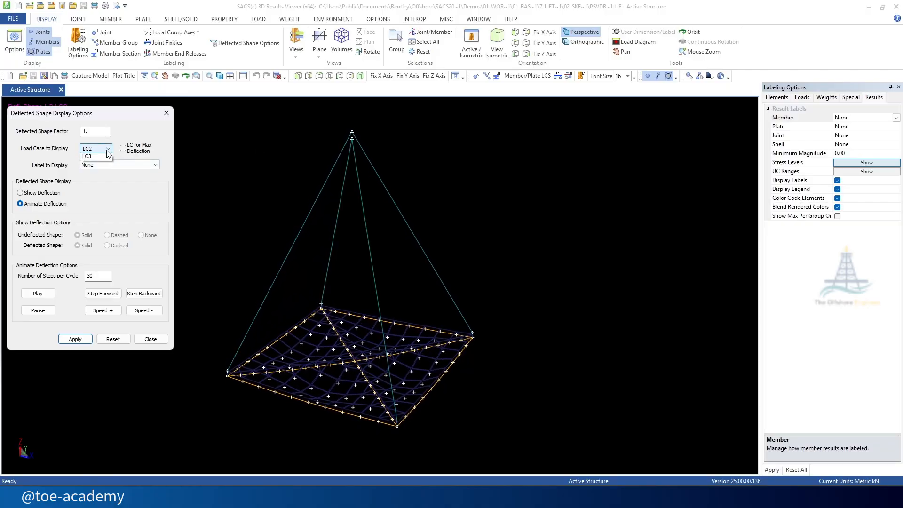
{"action": "left_click", "coordinate": [92, 157]}
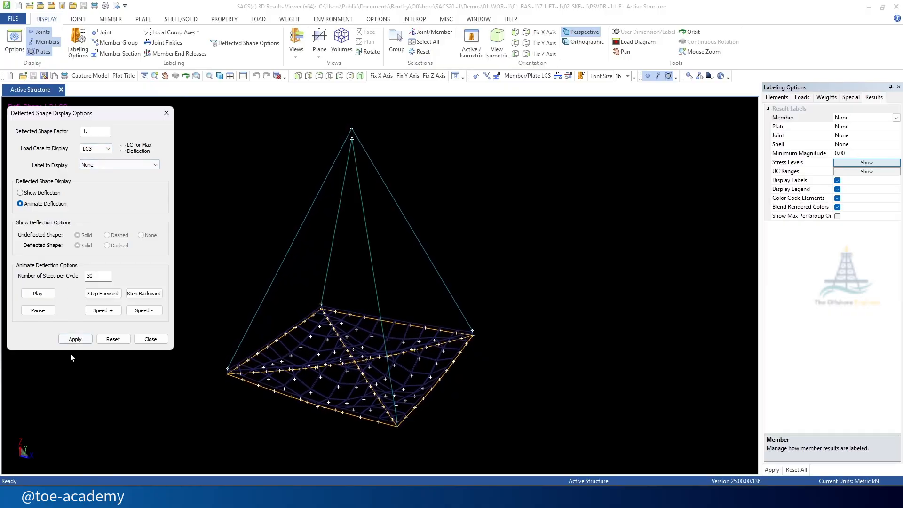
{"action": "left_click", "coordinate": [75, 339]}
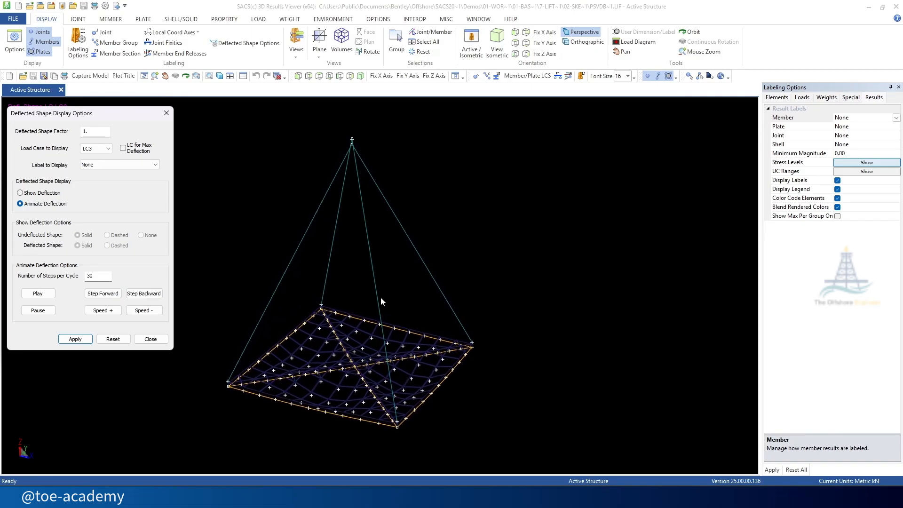
{"action": "left_click", "coordinate": [166, 113]}
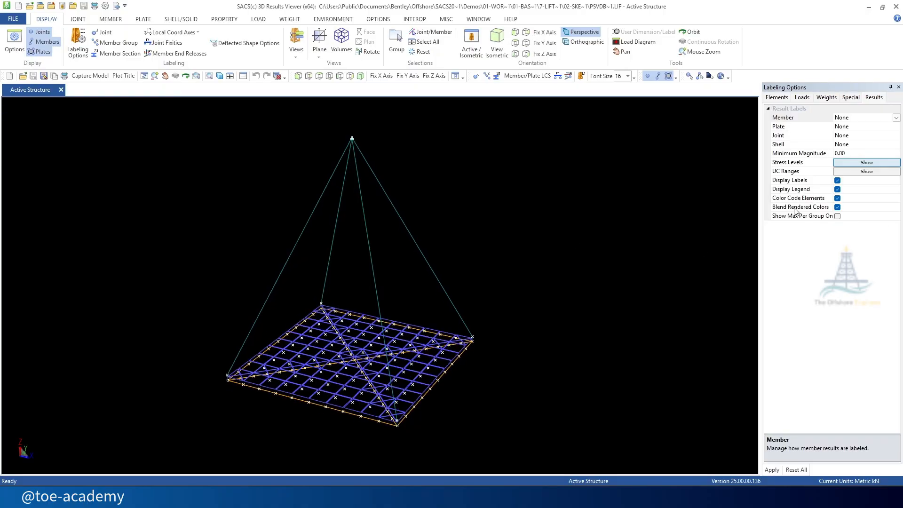
Restrict the labelling to load condition LC2 and label the members with their Max Combined UC
{"action": "left_click", "coordinate": [802, 97]}
{"action": "left_click", "coordinate": [897, 119]}
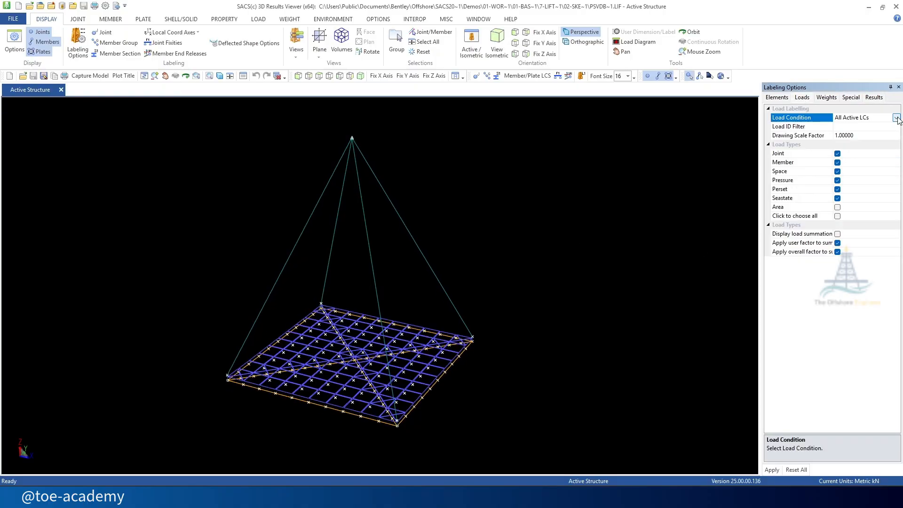
{"action": "left_click", "coordinate": [897, 119]}
{"action": "left_click", "coordinate": [879, 133]}
{"action": "left_click", "coordinate": [874, 98]}
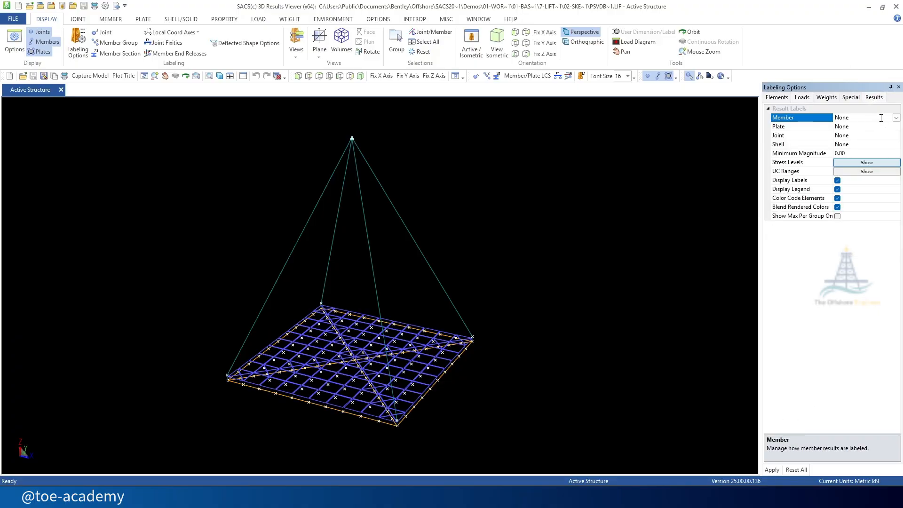
{"action": "left_click", "coordinate": [897, 118]}
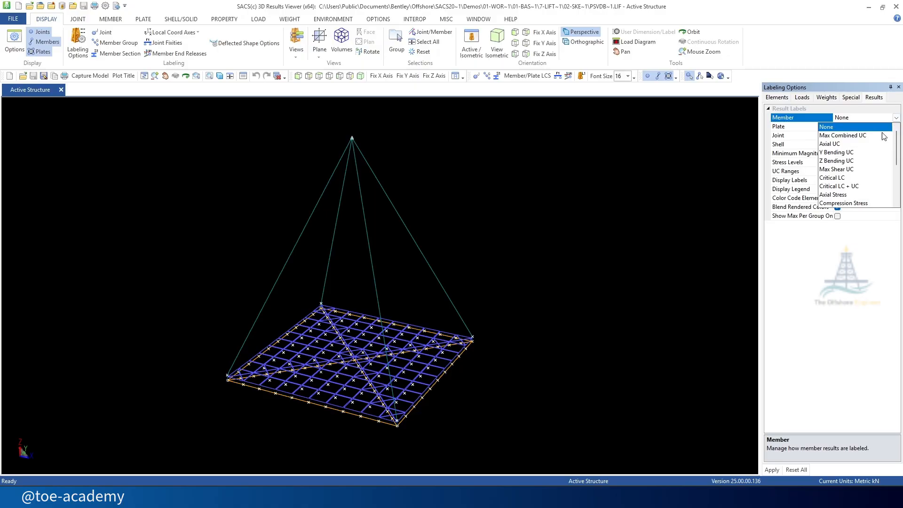
{"action": "left_click", "coordinate": [883, 136]}
{"action": "left_click", "coordinate": [770, 471]}
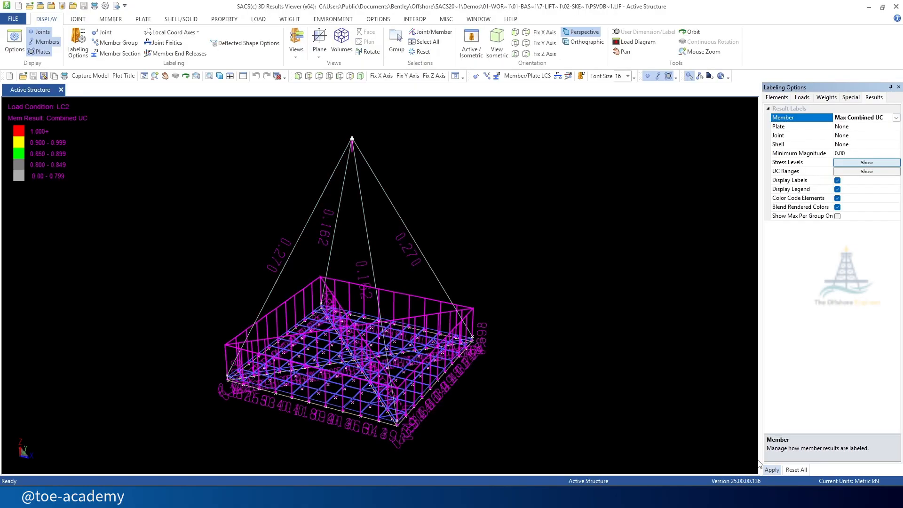
Hide the Joint, Member, Space, Pressure, Perset and Seastate loads from the LC2 display
{"action": "left_click", "coordinate": [803, 98]}
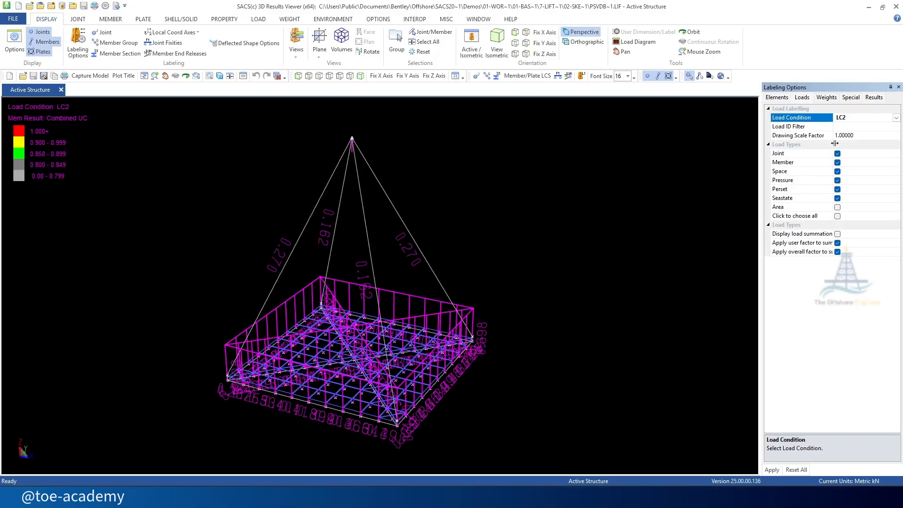
{"action": "left_click", "coordinate": [838, 154]}
{"action": "left_click", "coordinate": [837, 162]}
{"action": "left_click", "coordinate": [838, 171]}
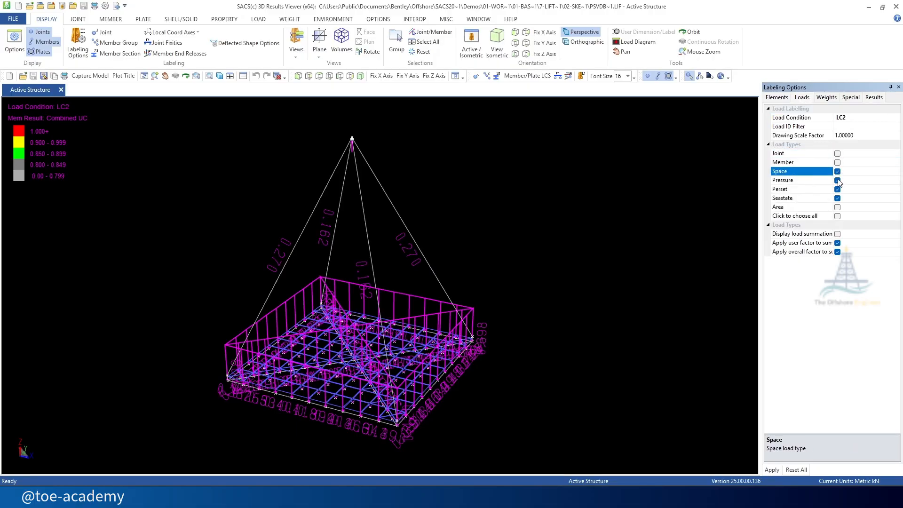
{"action": "left_click", "coordinate": [837, 171]}
{"action": "left_click", "coordinate": [838, 180]}
{"action": "left_click", "coordinate": [837, 189]}
{"action": "left_click", "coordinate": [837, 198]}
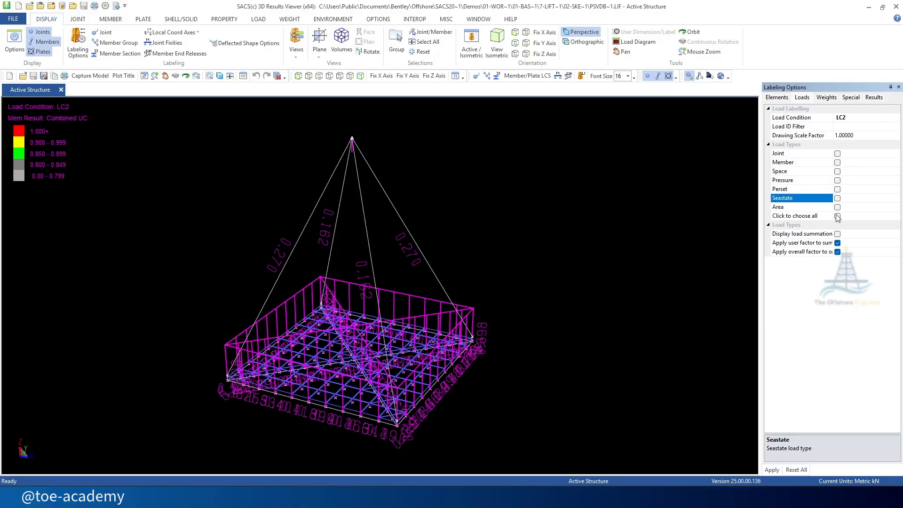
{"action": "left_click", "coordinate": [773, 471]}
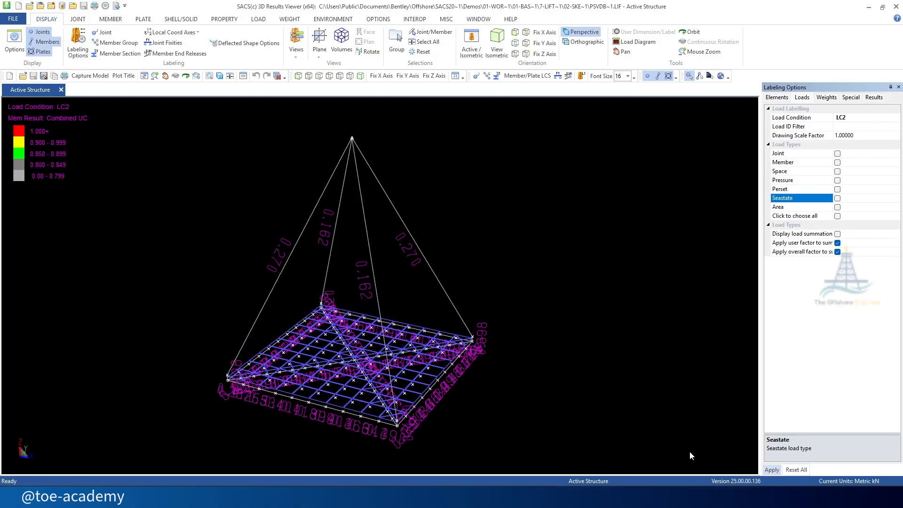
Examine the LC2 combined unity checks on the slings, lifting corners, edge beams and crossing diagonals in isometric and plan views
{"action": "scroll", "coordinate": [399, 244], "scroll_direction": "up", "scroll_amount": 5}
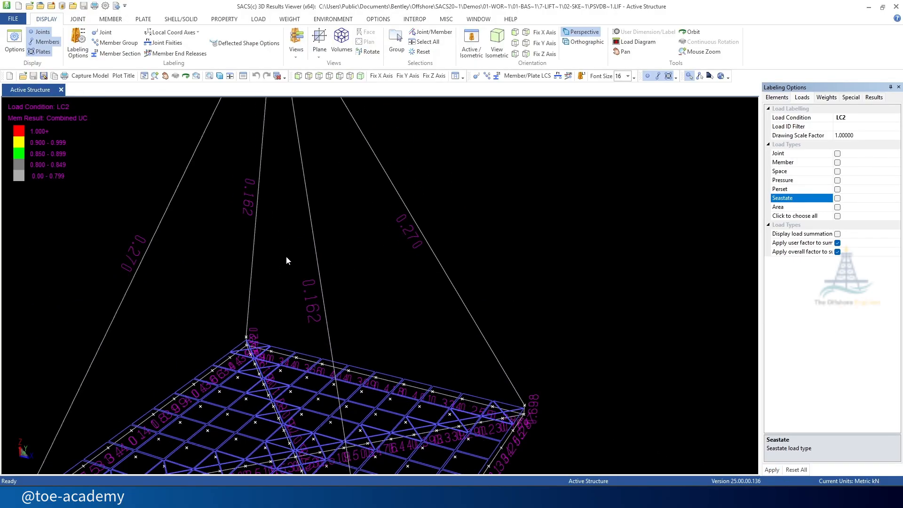
{"action": "scroll", "coordinate": [228, 329], "scroll_direction": "down", "scroll_amount": 5}
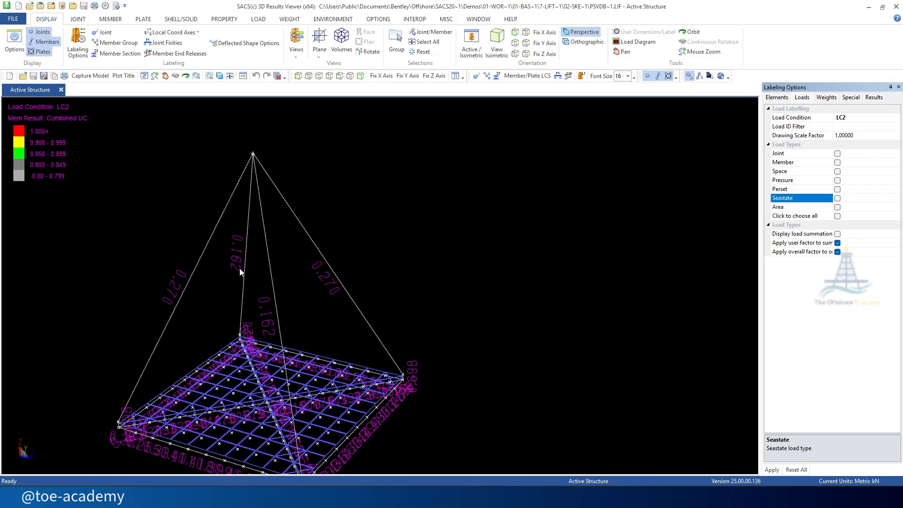
{"action": "scroll", "coordinate": [234, 394], "scroll_direction": "up", "scroll_amount": 5}
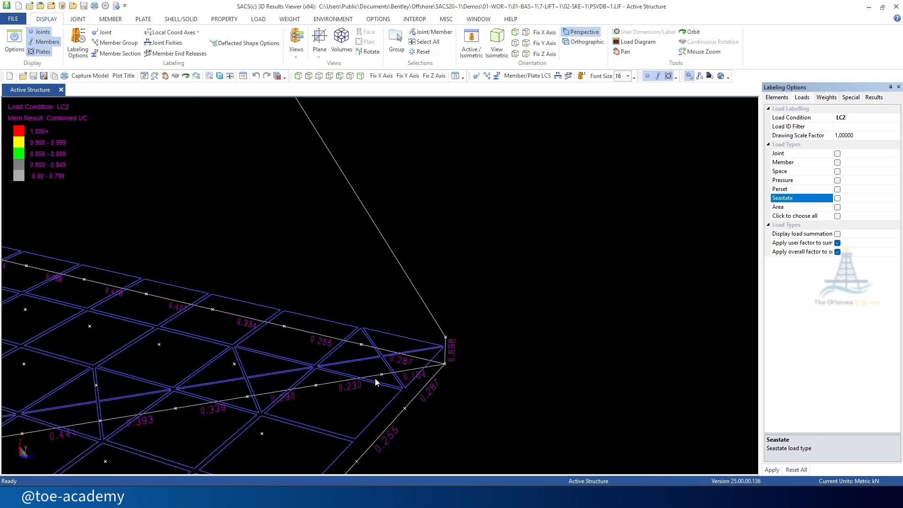
{"action": "middle_click_drag", "start_coordinate": [375, 377], "coordinate": [582, 319]}
{"action": "scroll", "coordinate": [111, 419], "scroll_direction": "up", "scroll_amount": 2}
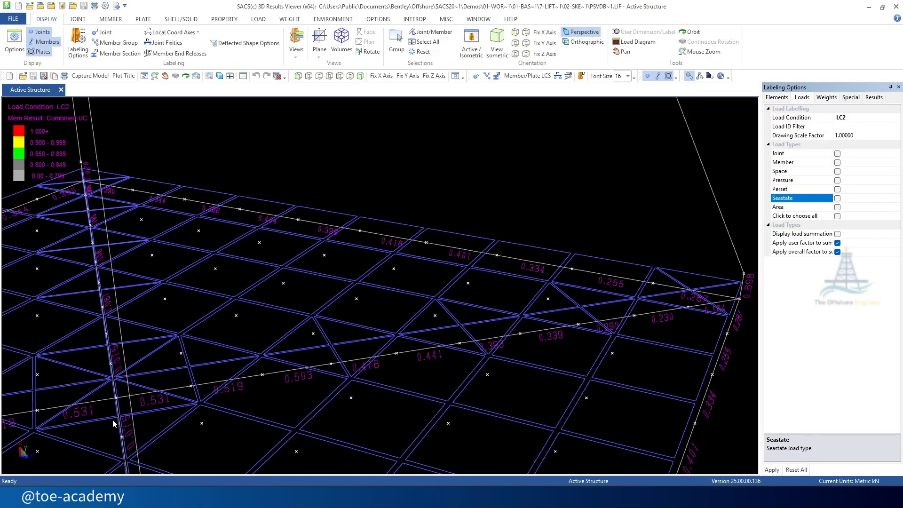
{"action": "scroll", "coordinate": [607, 221], "scroll_direction": "down", "scroll_amount": 3}
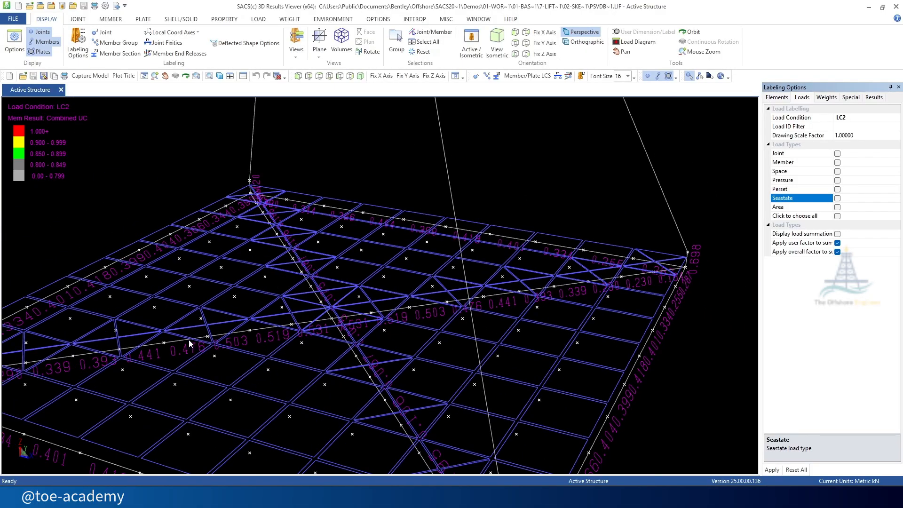
{"action": "scroll", "coordinate": [266, 362], "scroll_direction": "up", "scroll_amount": 2}
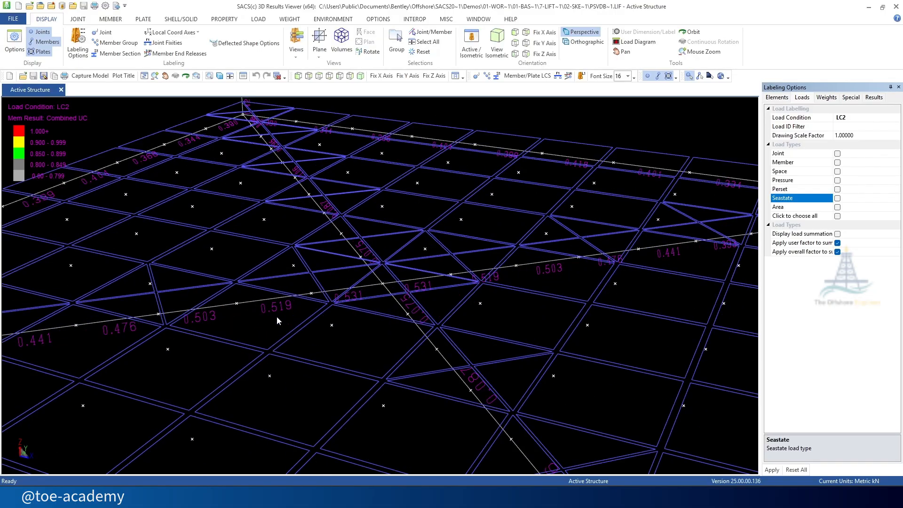
{"action": "left_click", "coordinate": [319, 75]}
{"action": "scroll", "coordinate": [389, 282], "scroll_direction": "up", "scroll_amount": 2}
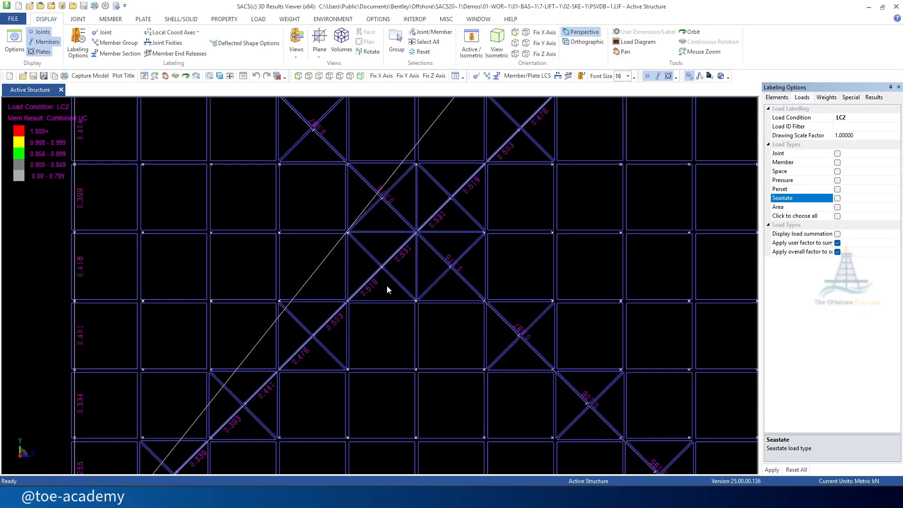
{"action": "scroll", "coordinate": [377, 291], "scroll_direction": "down", "scroll_amount": 1}
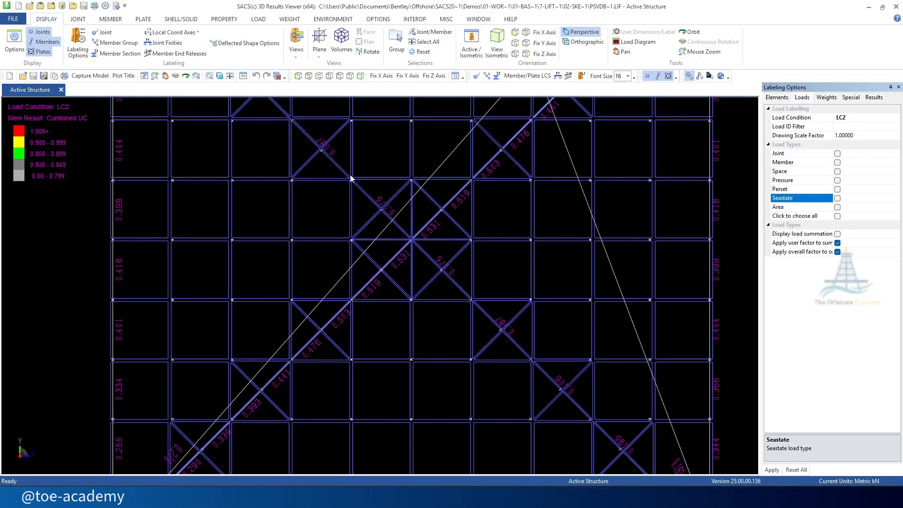
{"action": "mouse_move", "coordinate": [494, 335]}
Label the members with their Tension Internal Load for LC2 and show the model in isometric view
{"action": "left_click", "coordinate": [891, 119]}
{"action": "left_click", "coordinate": [874, 97]}
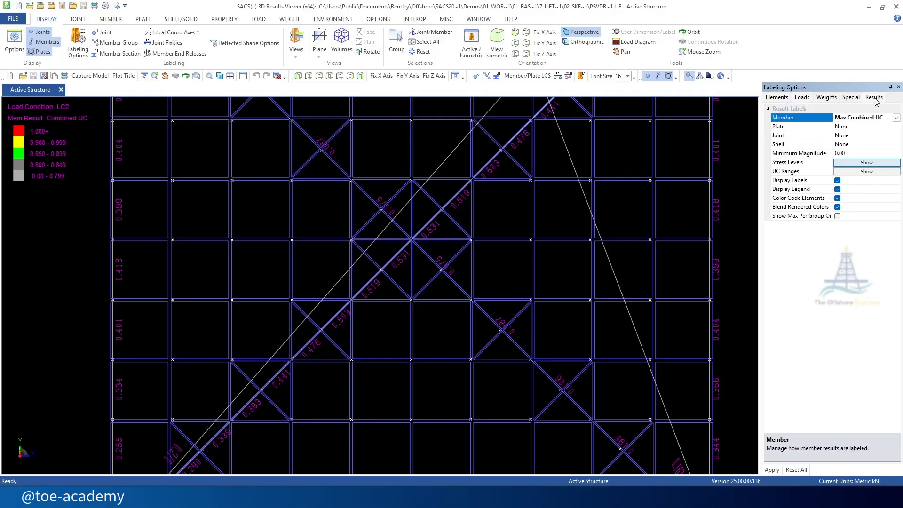
{"action": "left_click", "coordinate": [896, 120]}
{"action": "scroll", "coordinate": [861, 200], "scroll_direction": "down", "scroll_amount": 3}
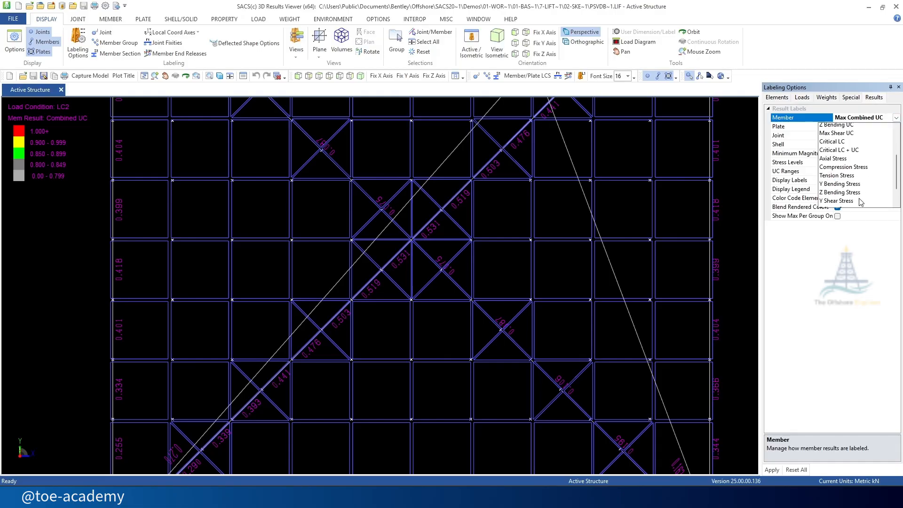
{"action": "scroll", "coordinate": [861, 201], "scroll_direction": "down", "scroll_amount": 1}
{"action": "scroll", "coordinate": [859, 197], "scroll_direction": "down", "scroll_amount": 2}
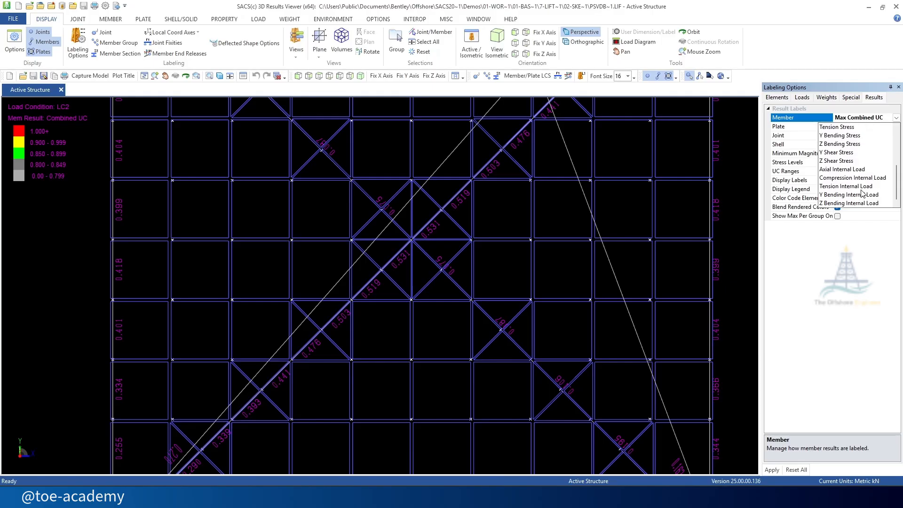
{"action": "left_click", "coordinate": [862, 193]}
{"action": "left_click", "coordinate": [772, 470]}
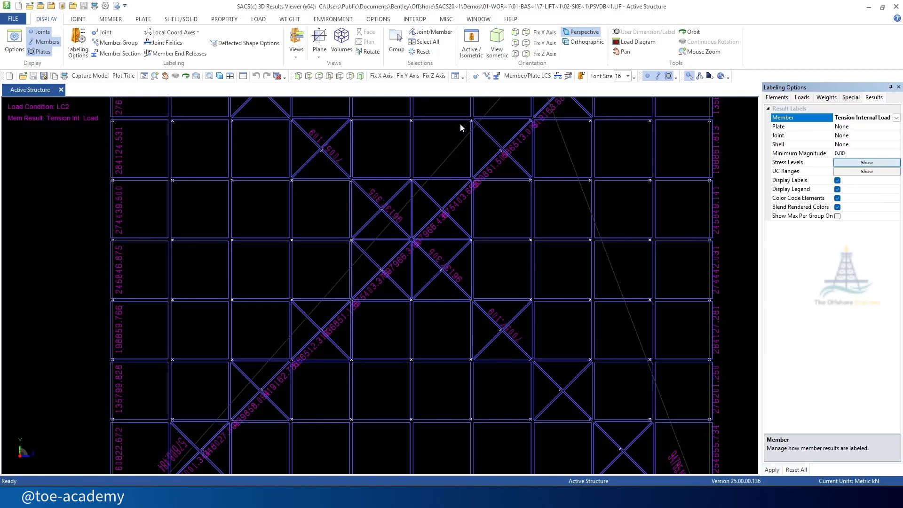
{"action": "left_click", "coordinate": [361, 76]}
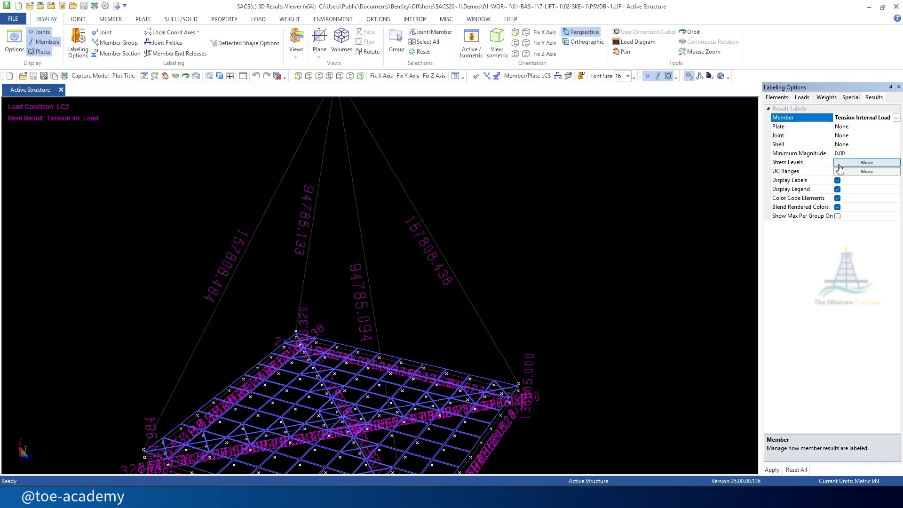
Switch the load condition for the member tension labels to LC3
{"action": "left_click", "coordinate": [804, 98]}
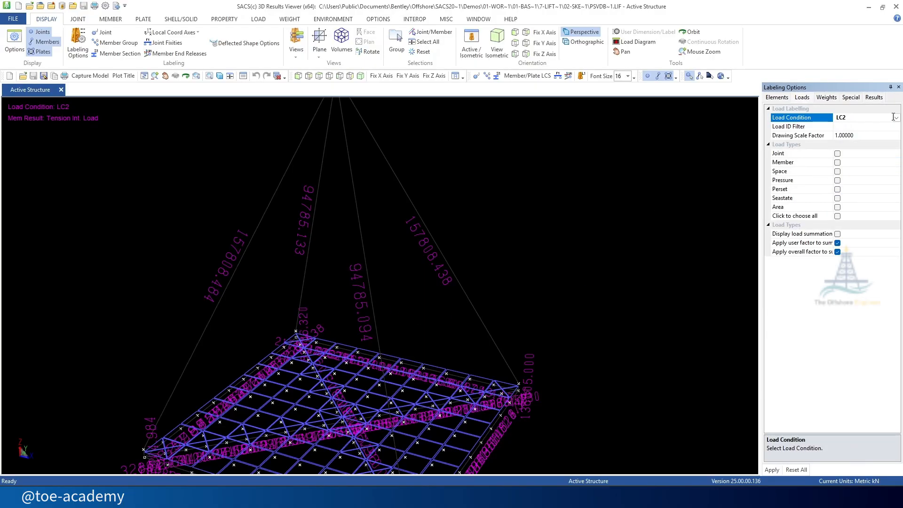
{"action": "left_click", "coordinate": [896, 117]}
{"action": "left_click", "coordinate": [875, 141]}
{"action": "left_click", "coordinate": [772, 471]}
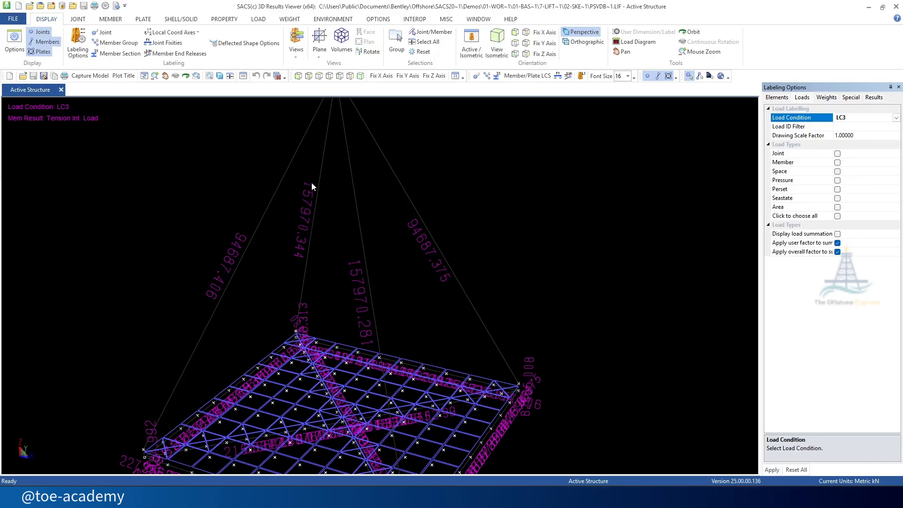
Change the LC3 member result labels to Max Combined UC
{"action": "left_click", "coordinate": [874, 98]}
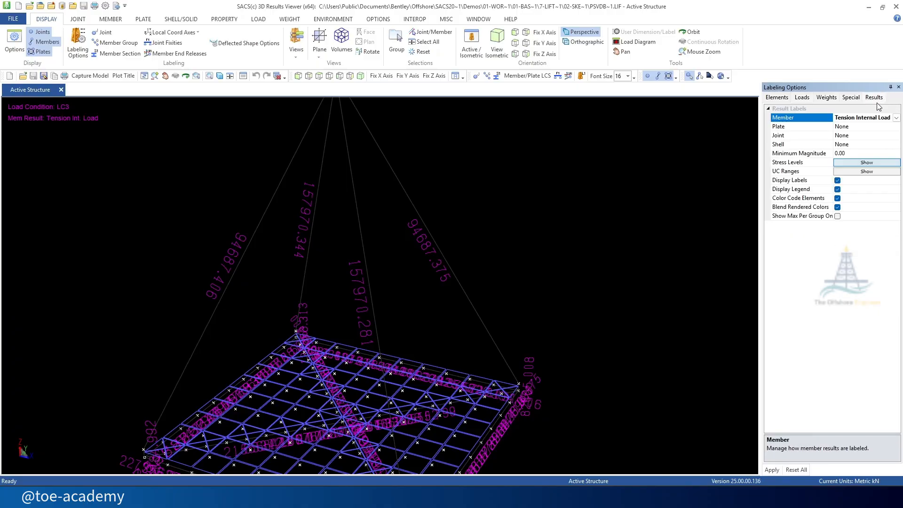
{"action": "left_click", "coordinate": [896, 118]}
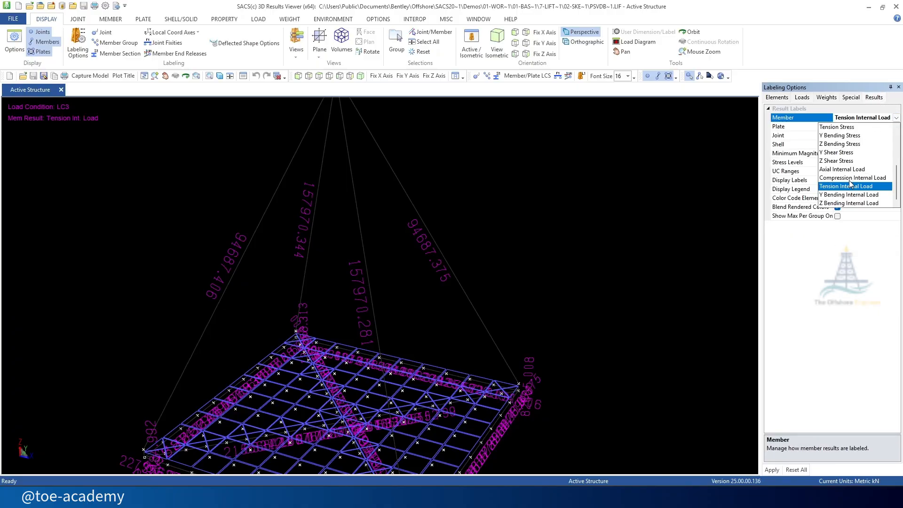
{"action": "scroll", "coordinate": [850, 164], "scroll_direction": "up", "scroll_amount": 2}
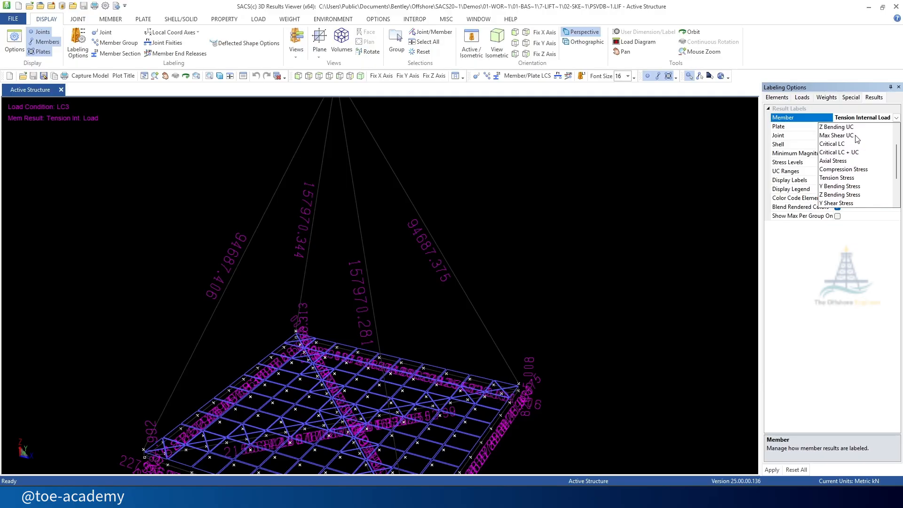
{"action": "scroll", "coordinate": [857, 138], "scroll_direction": "up", "scroll_amount": 1}
{"action": "scroll", "coordinate": [859, 141], "scroll_direction": "down", "scroll_amount": 3}
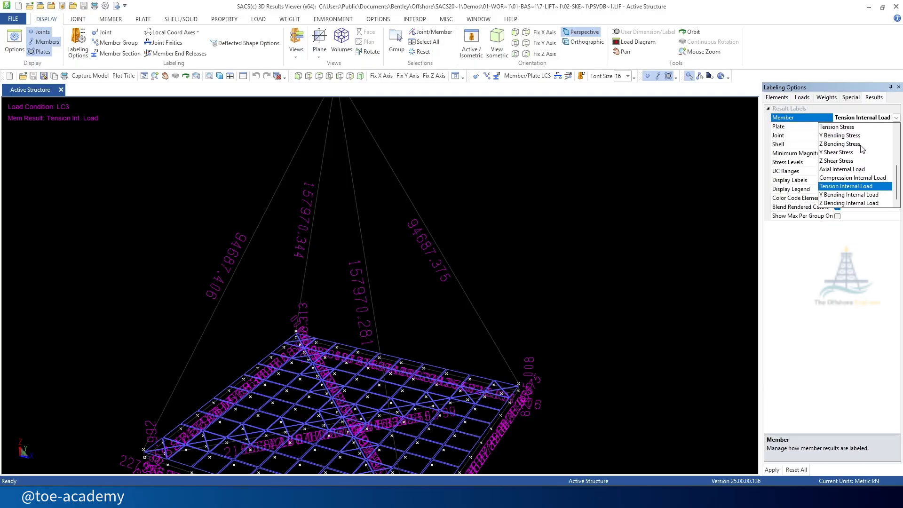
{"action": "scroll", "coordinate": [862, 149], "scroll_direction": "up", "scroll_amount": 3}
{"action": "left_click", "coordinate": [863, 135]}
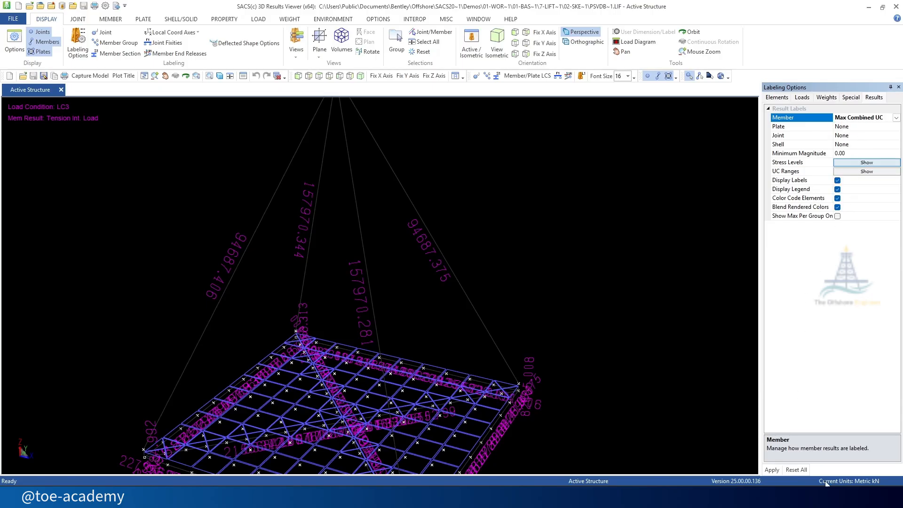
{"action": "left_click", "coordinate": [772, 469]}
Inspect the LC3 unity checks on the slings and deck diagonals, and reset all labels
{"action": "scroll", "coordinate": [326, 429], "scroll_direction": "up", "scroll_amount": 5}
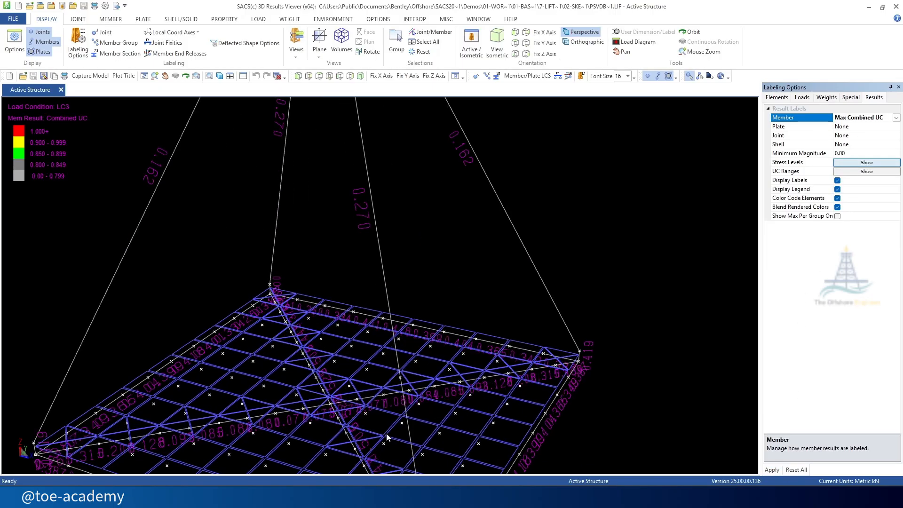
{"action": "scroll", "coordinate": [326, 428], "scroll_direction": "up", "scroll_amount": 2}
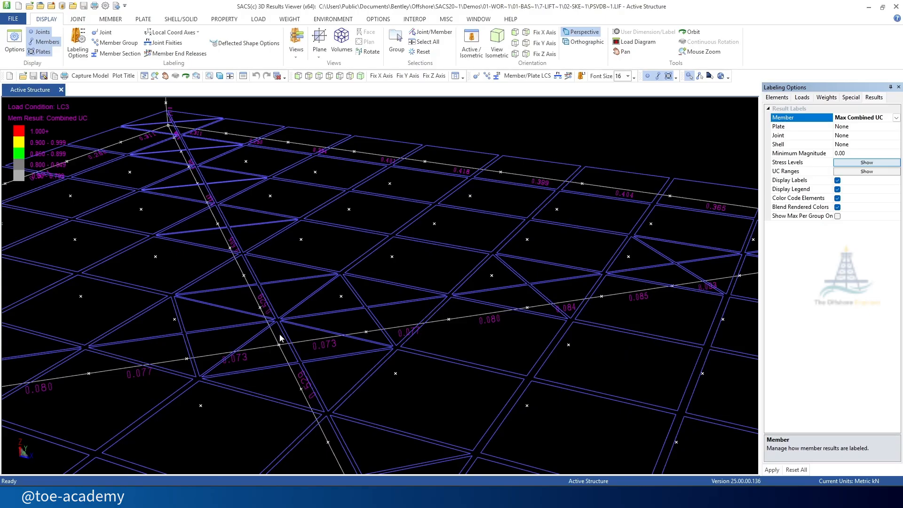
{"action": "scroll", "coordinate": [303, 366], "scroll_direction": "down", "scroll_amount": 2}
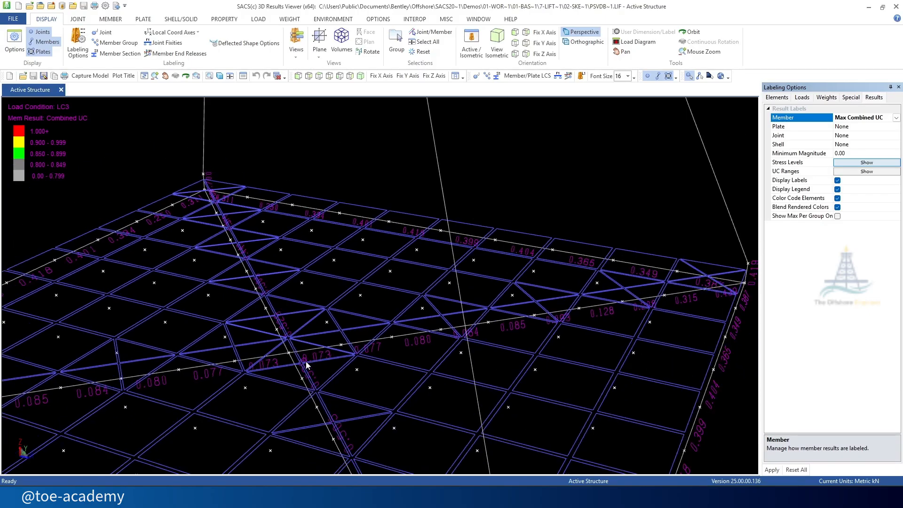
{"action": "scroll", "coordinate": [306, 365], "scroll_direction": "down", "scroll_amount": 5}
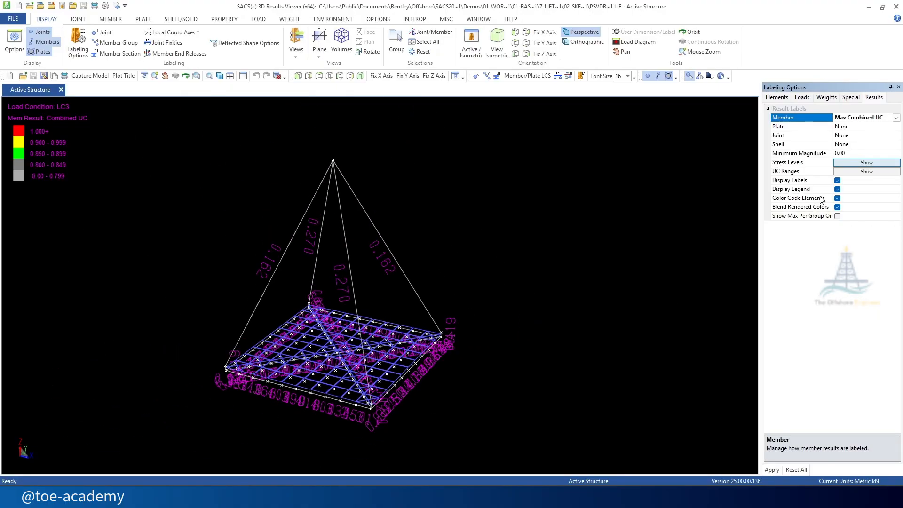
{"action": "left_click", "coordinate": [805, 470]}
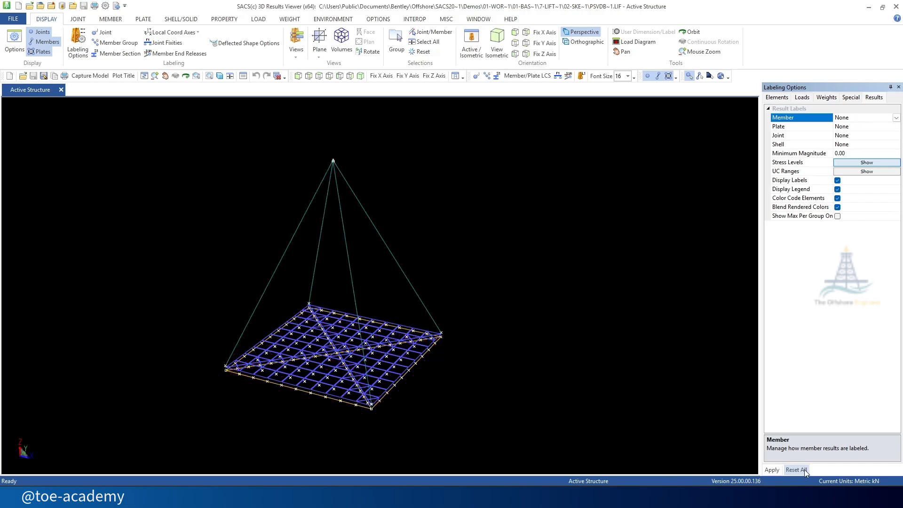
Start a model report and set its type to Joint Reaction
{"action": "scroll", "coordinate": [329, 144], "scroll_direction": "up", "scroll_amount": 5}
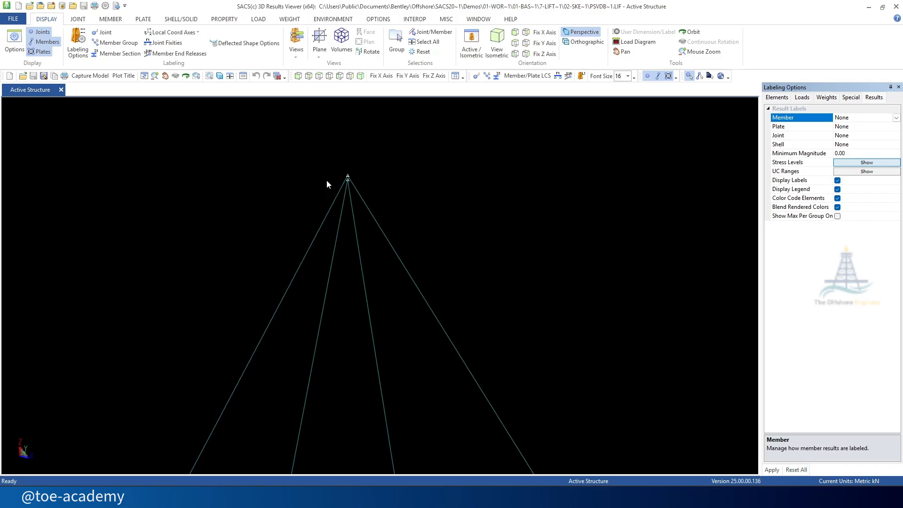
{"action": "left_click", "coordinate": [243, 76]}
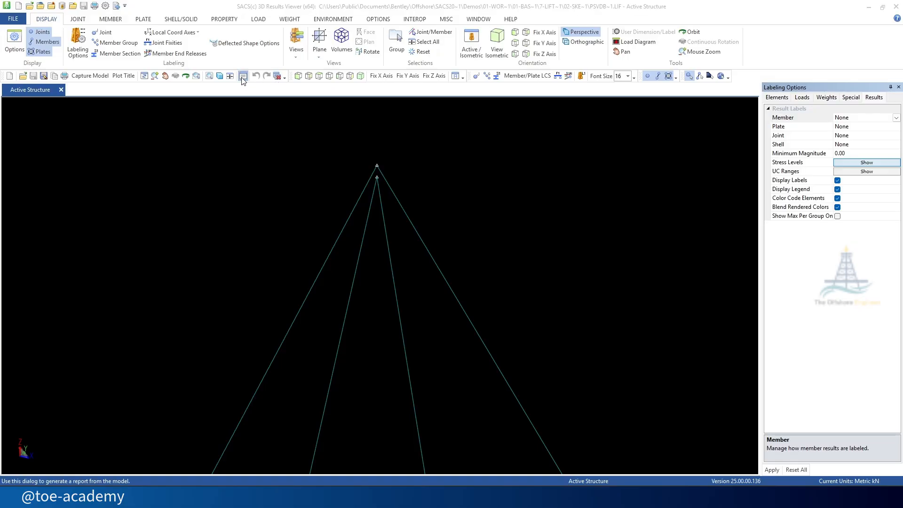
{"action": "left_click", "coordinate": [100, 122]}
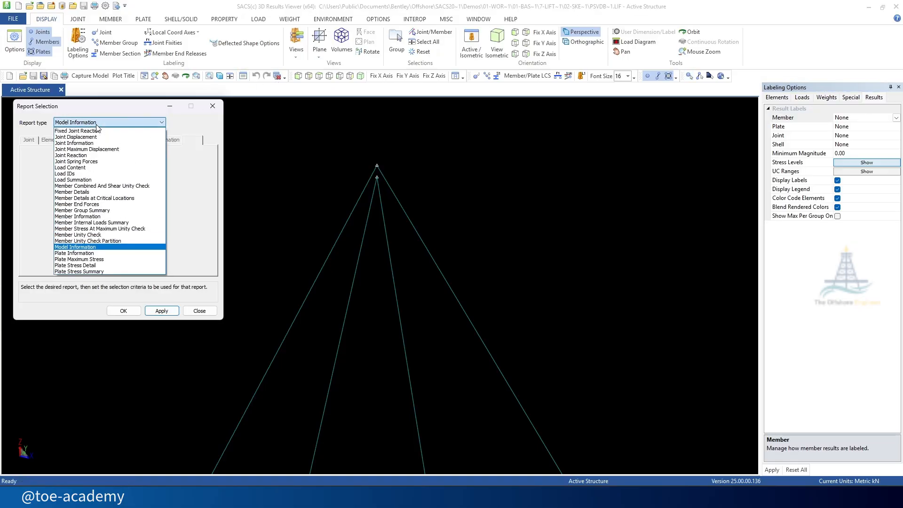
{"action": "left_click", "coordinate": [88, 157]}
{"action": "left_click", "coordinate": [359, 188]}
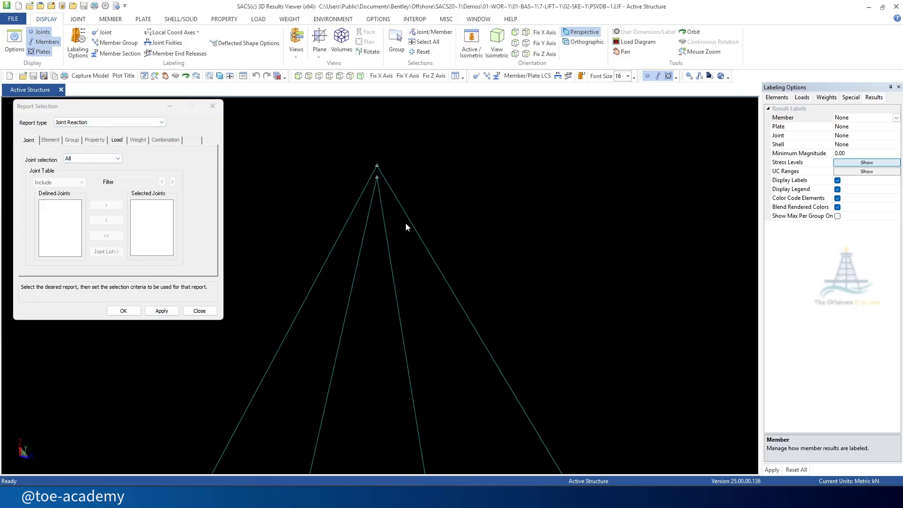
{"action": "left_click", "coordinate": [172, 160]}
Generate the joint reaction report for the two hook joints HOOK and HK01 using table selection, and close the report after viewing it
{"action": "left_click", "coordinate": [93, 159]}
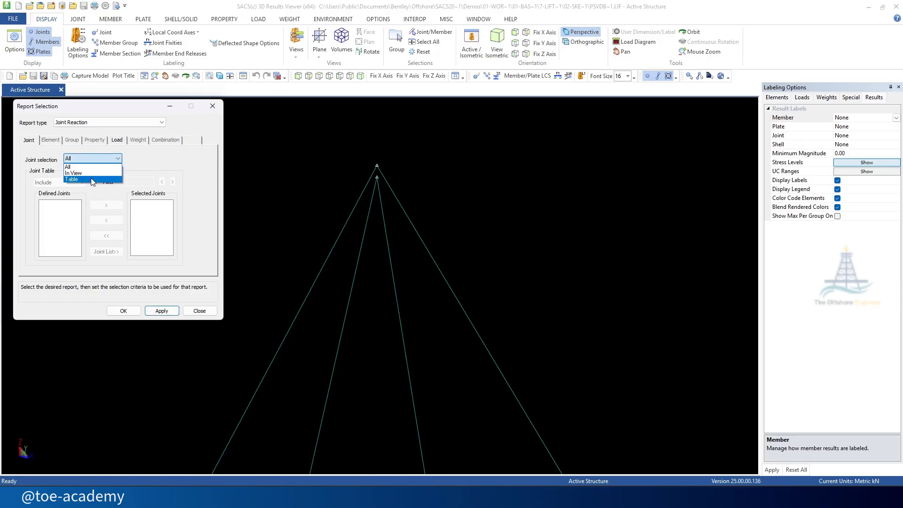
{"action": "left_click", "coordinate": [92, 179]}
{"action": "left_click", "coordinate": [377, 177]}
{"action": "left_click", "coordinate": [379, 166]}
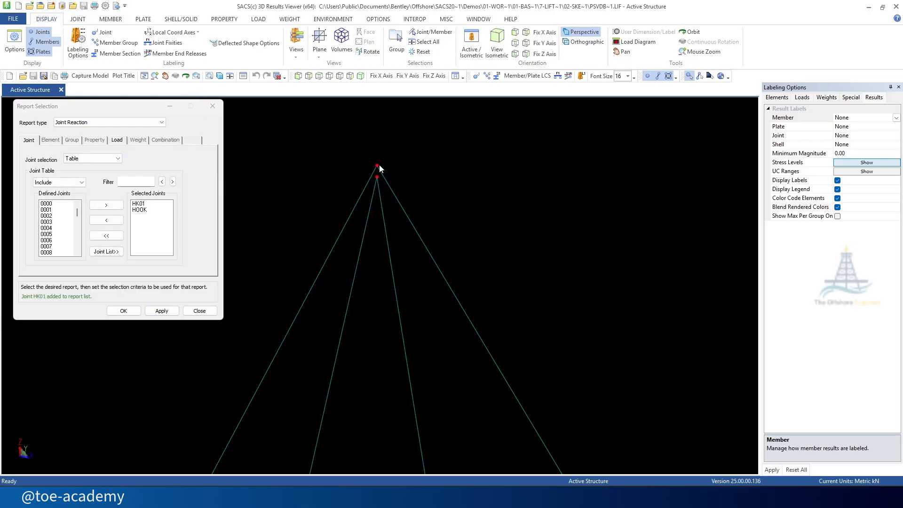
{"action": "left_click", "coordinate": [162, 310]}
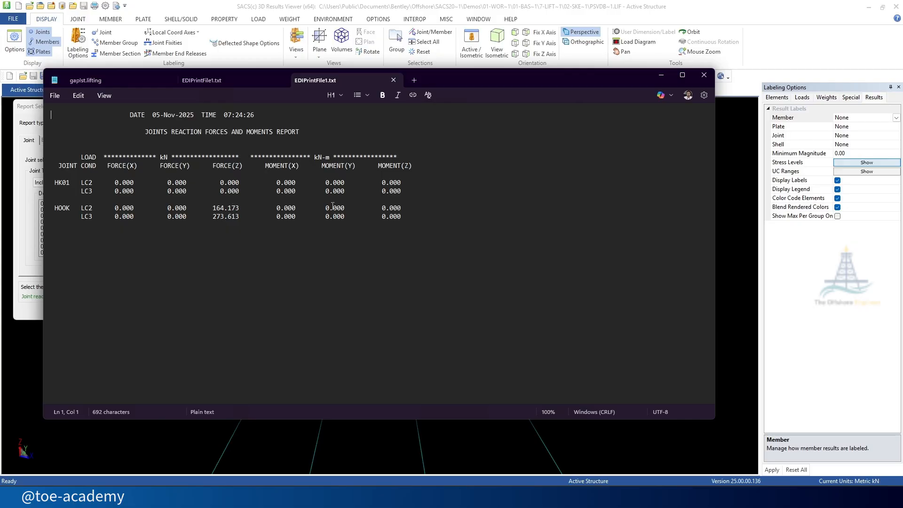
{"action": "left_click", "coordinate": [705, 75]}
Set the report type to Joint Spring Forces and the joint selection to Table
{"action": "scroll", "coordinate": [447, 127], "scroll_direction": "down", "scroll_amount": 5}
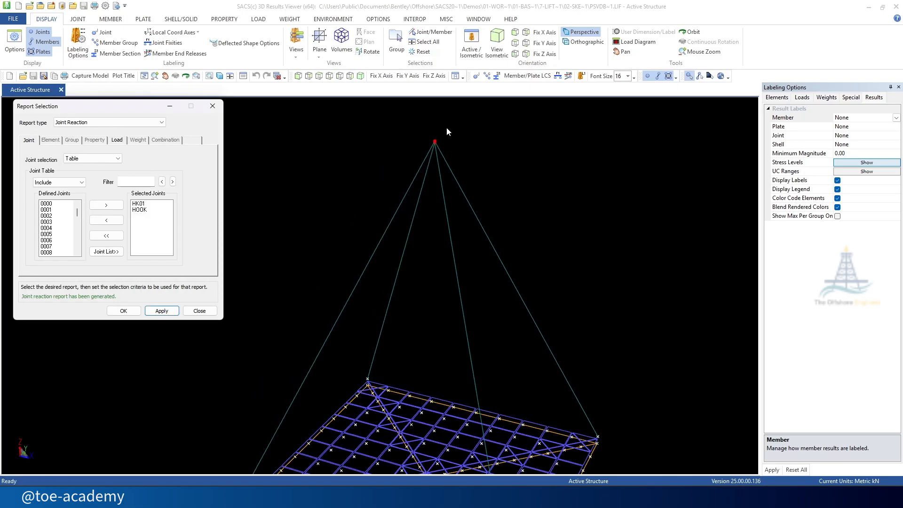
{"action": "left_click", "coordinate": [110, 122]}
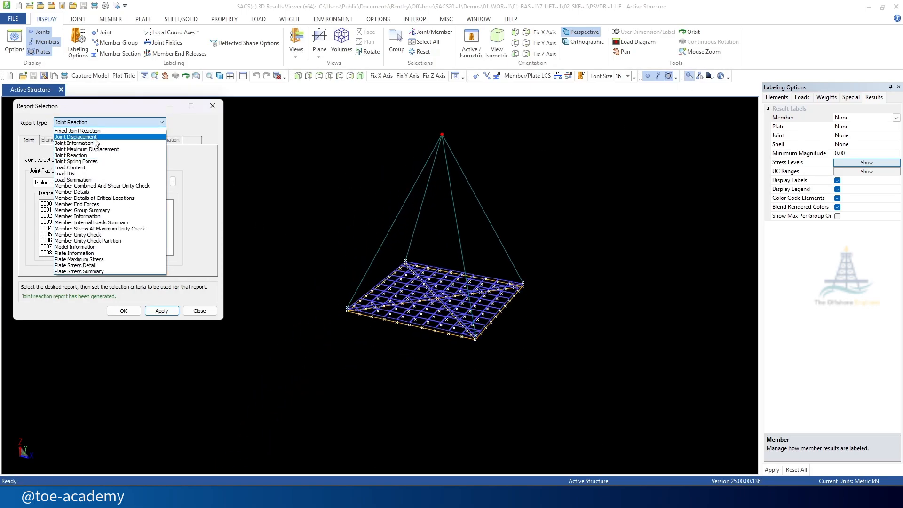
{"action": "left_click", "coordinate": [89, 164]}
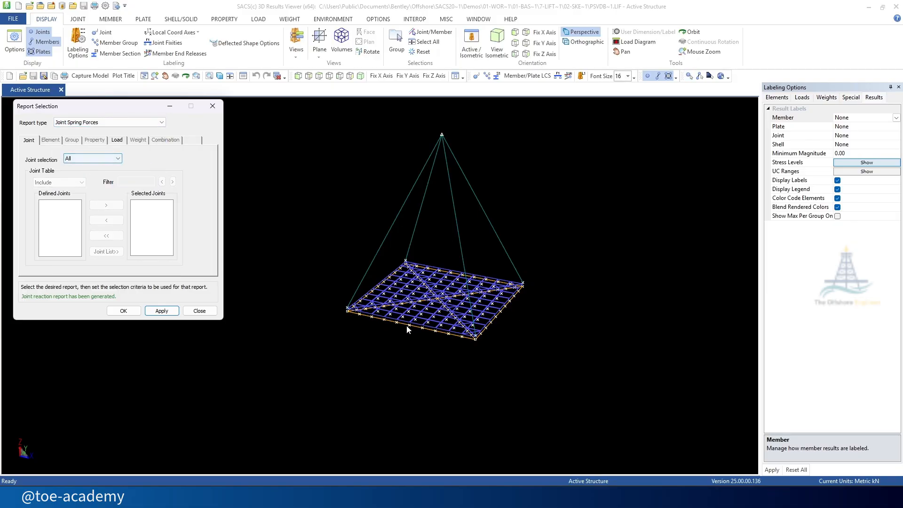
{"action": "scroll", "coordinate": [406, 325], "scroll_direction": "up", "scroll_amount": 5}
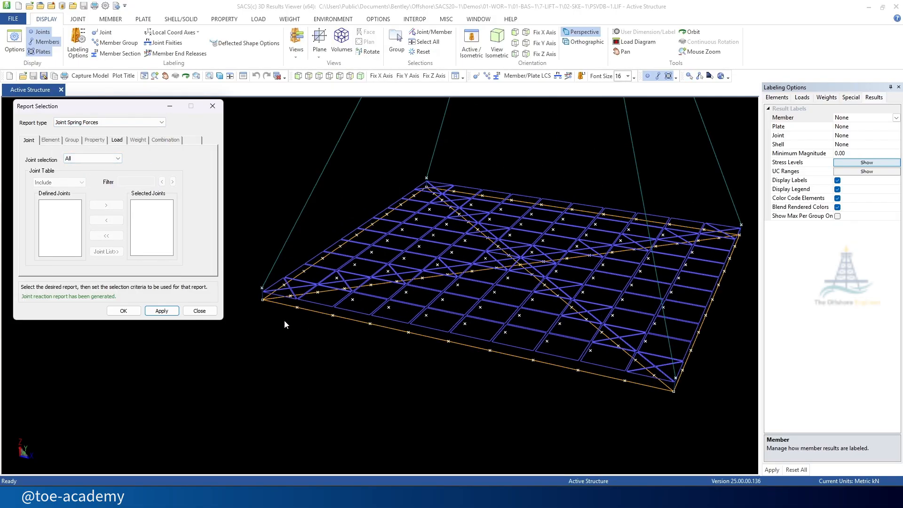
{"action": "left_click", "coordinate": [92, 159]}
{"action": "left_click", "coordinate": [89, 179]}
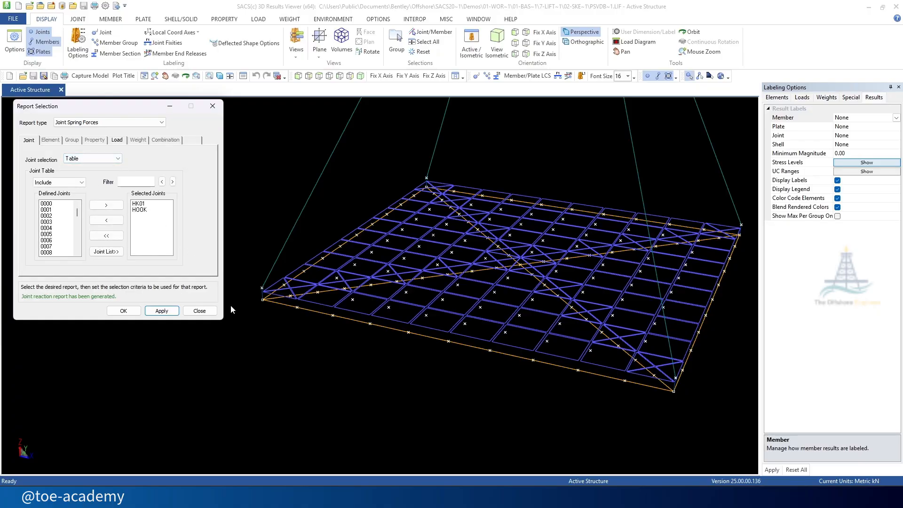
Generate the spring forces report with deck corner joints 0000, 0003 and 0001 added, and close the report and its selection dialog after viewing
{"action": "left_click", "coordinate": [263, 299]}
{"action": "left_click", "coordinate": [427, 190]}
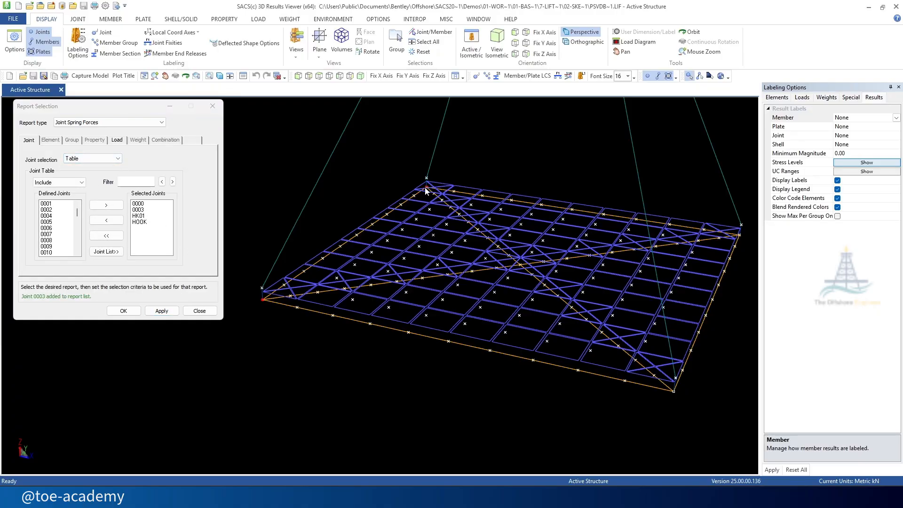
{"action": "left_click", "coordinate": [675, 391]}
{"action": "left_click", "coordinate": [161, 311]}
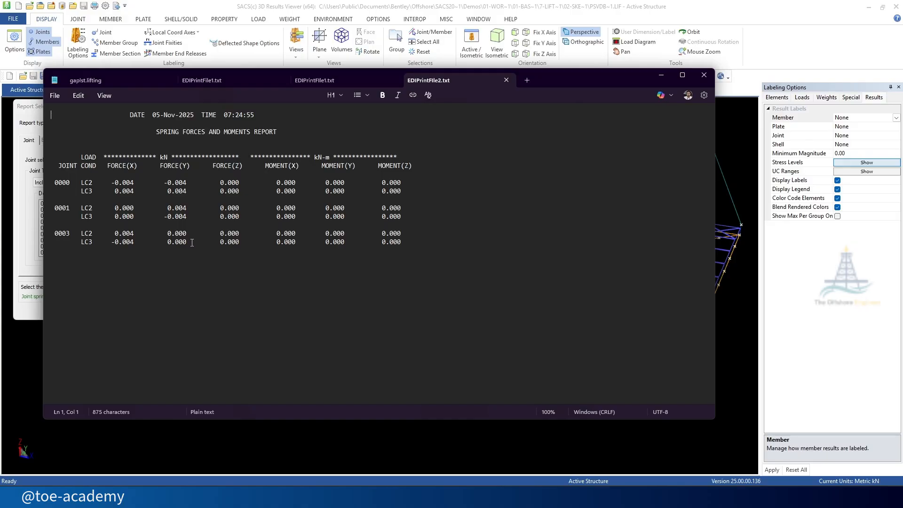
{"action": "left_click", "coordinate": [704, 75]}
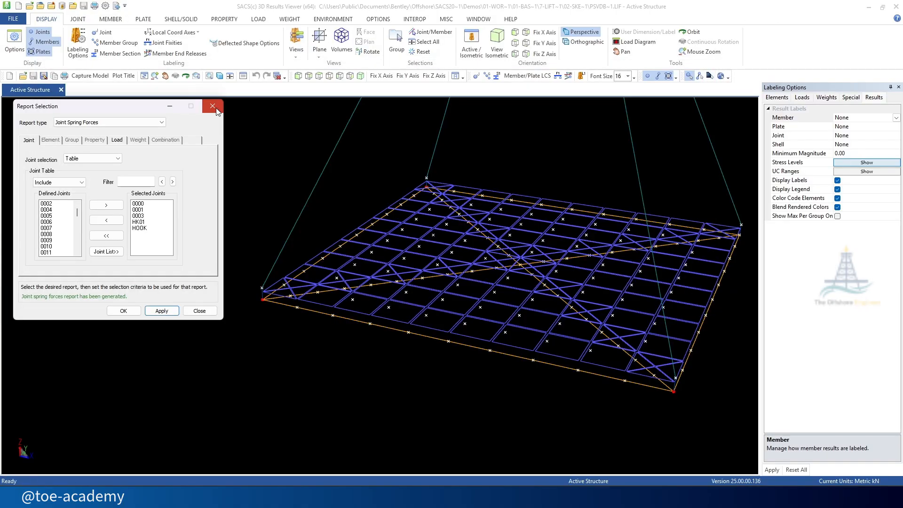
{"action": "left_click", "coordinate": [213, 106]}
{"action": "scroll", "coordinate": [251, 371], "scroll_direction": "down", "scroll_amount": 5}
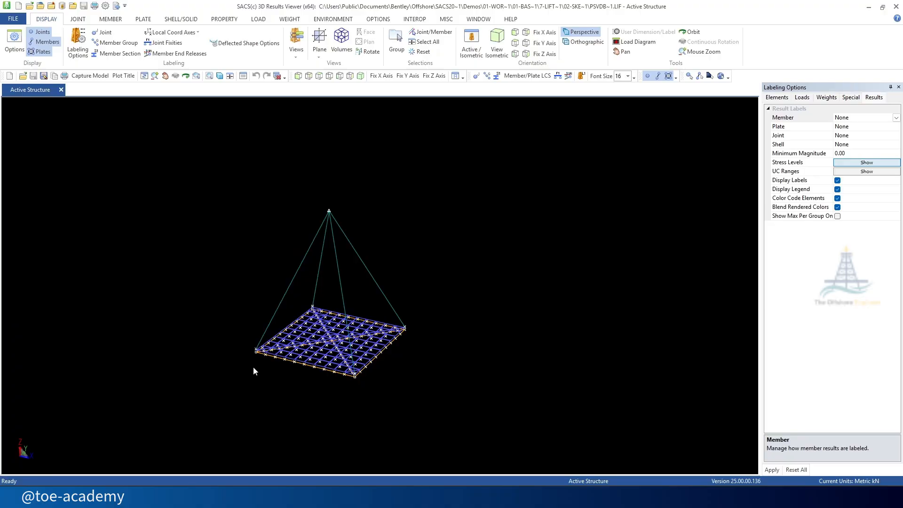